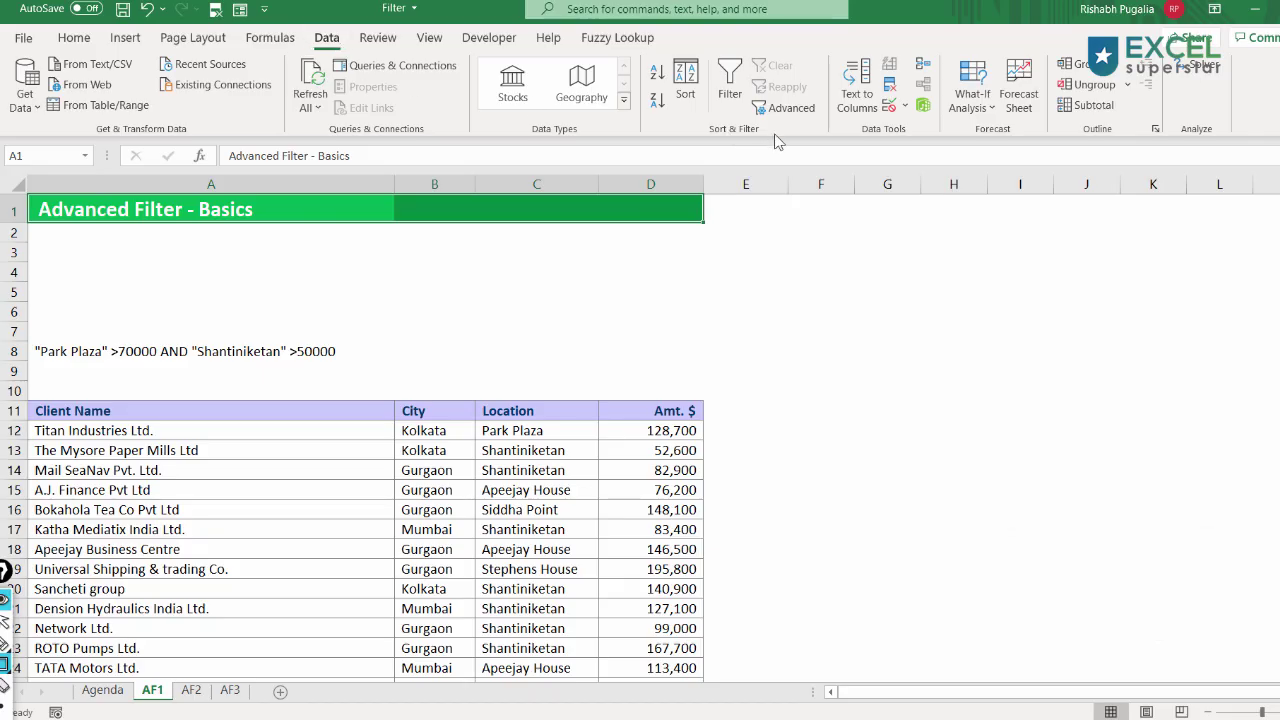
Step: Browse the client table from Titan Industries Ltd. to the last row, through the City, Location and amount columns
left_click_drag(827, 129, 741, 87)
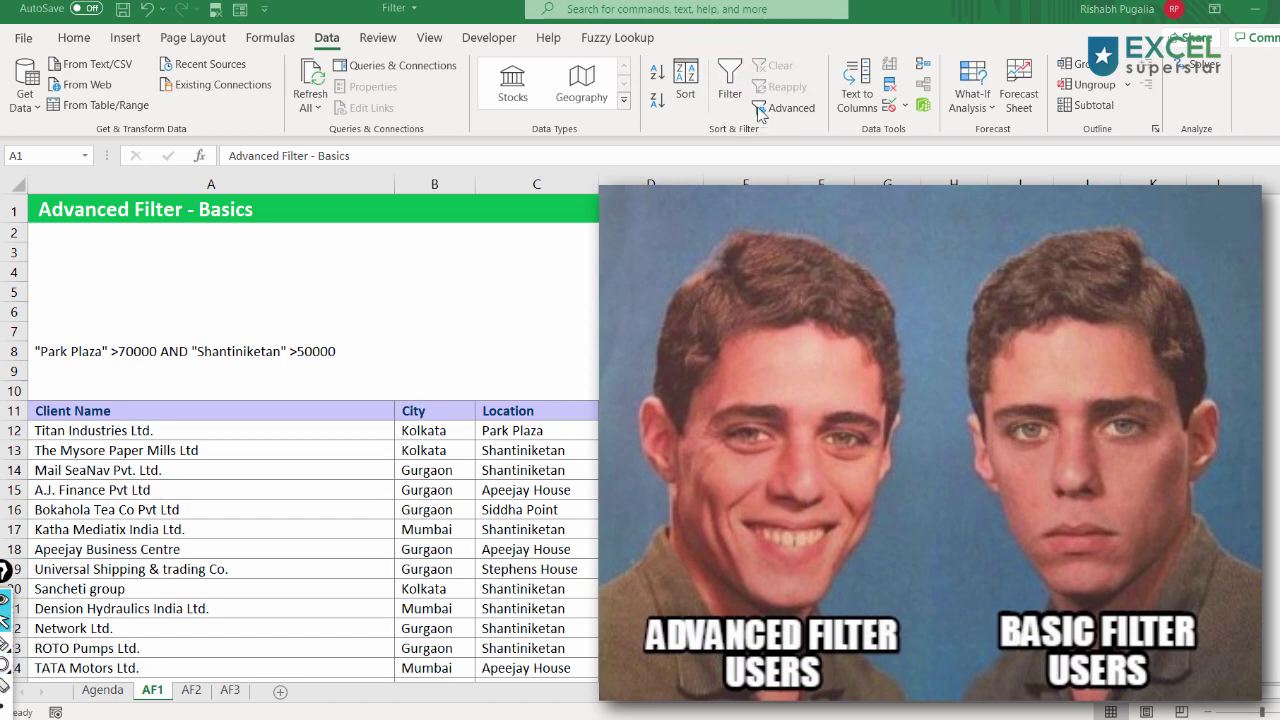
scroll(315, 365, "down", 1)
scroll(322, 352, "down", 1)
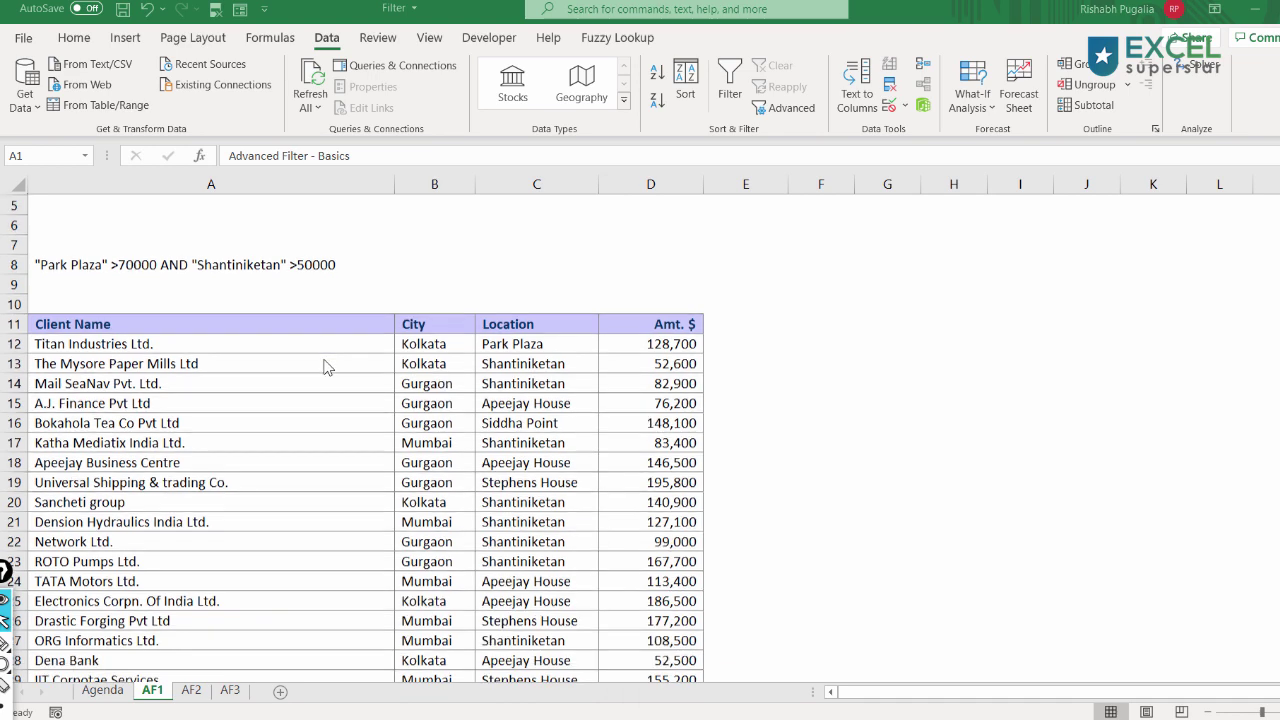
scroll(246, 354, "down", 1)
left_click(229, 244)
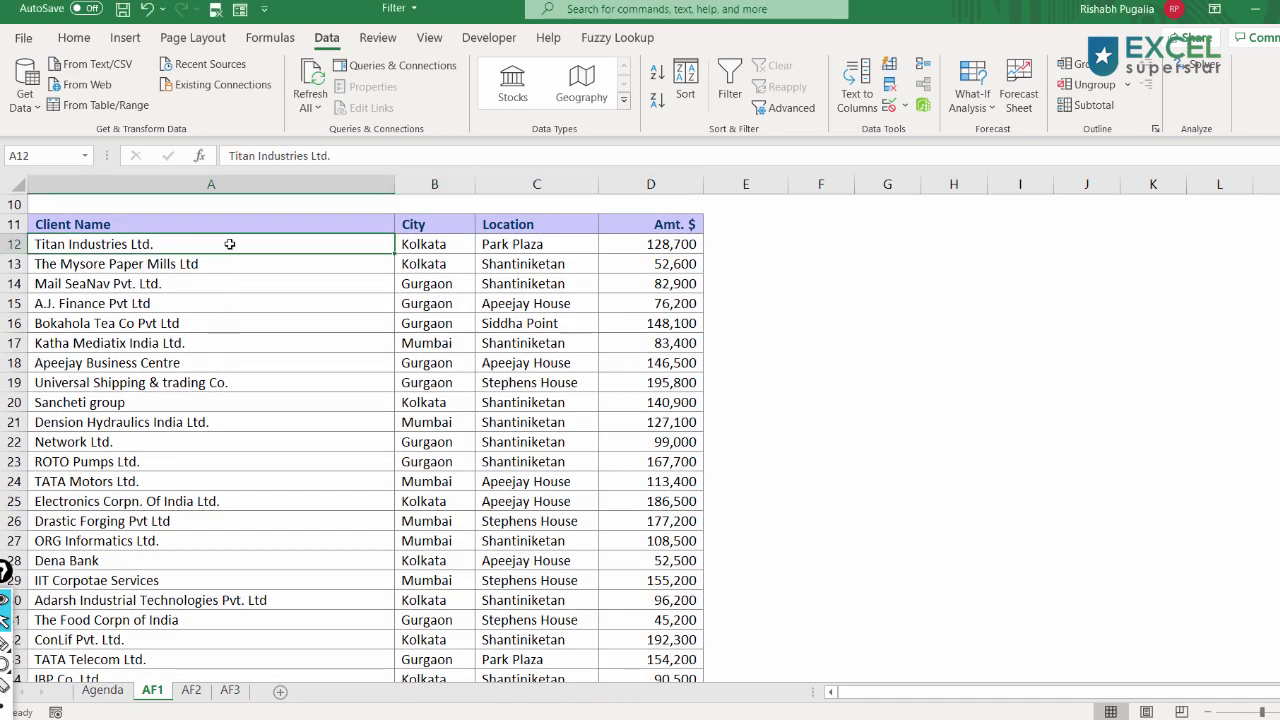
key("ctrl+Down")
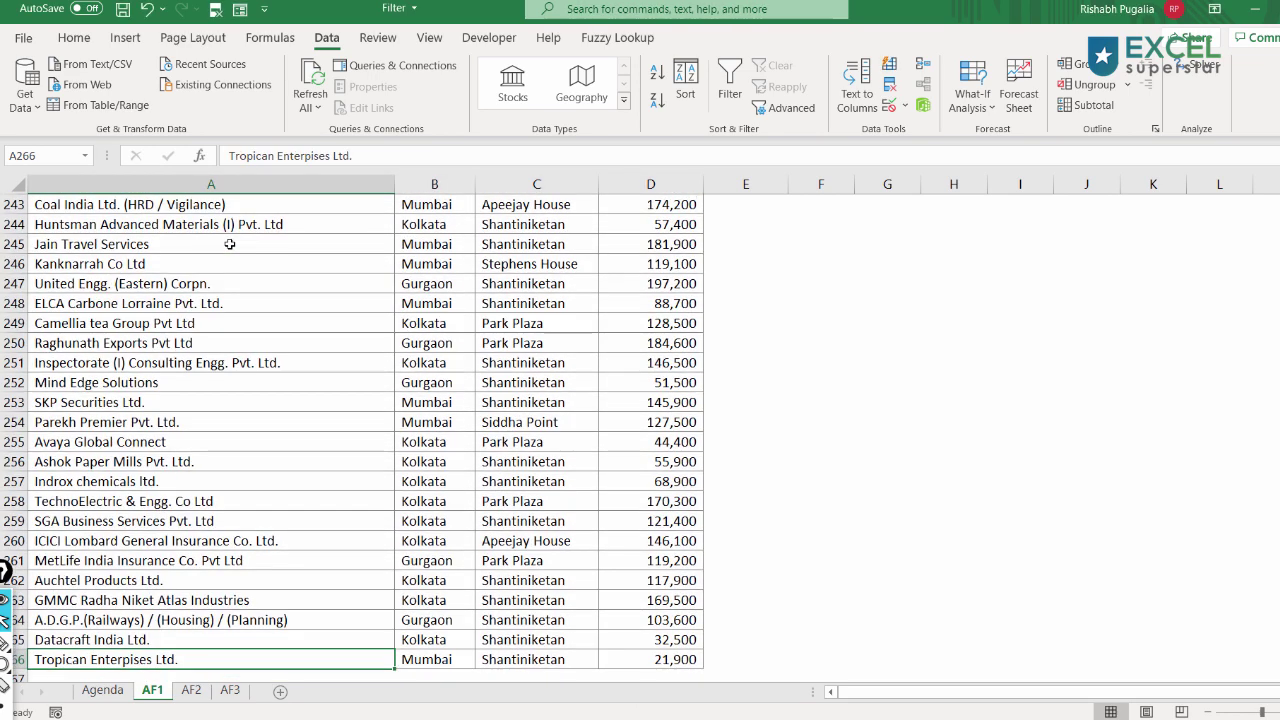
key("ctrl+Up")
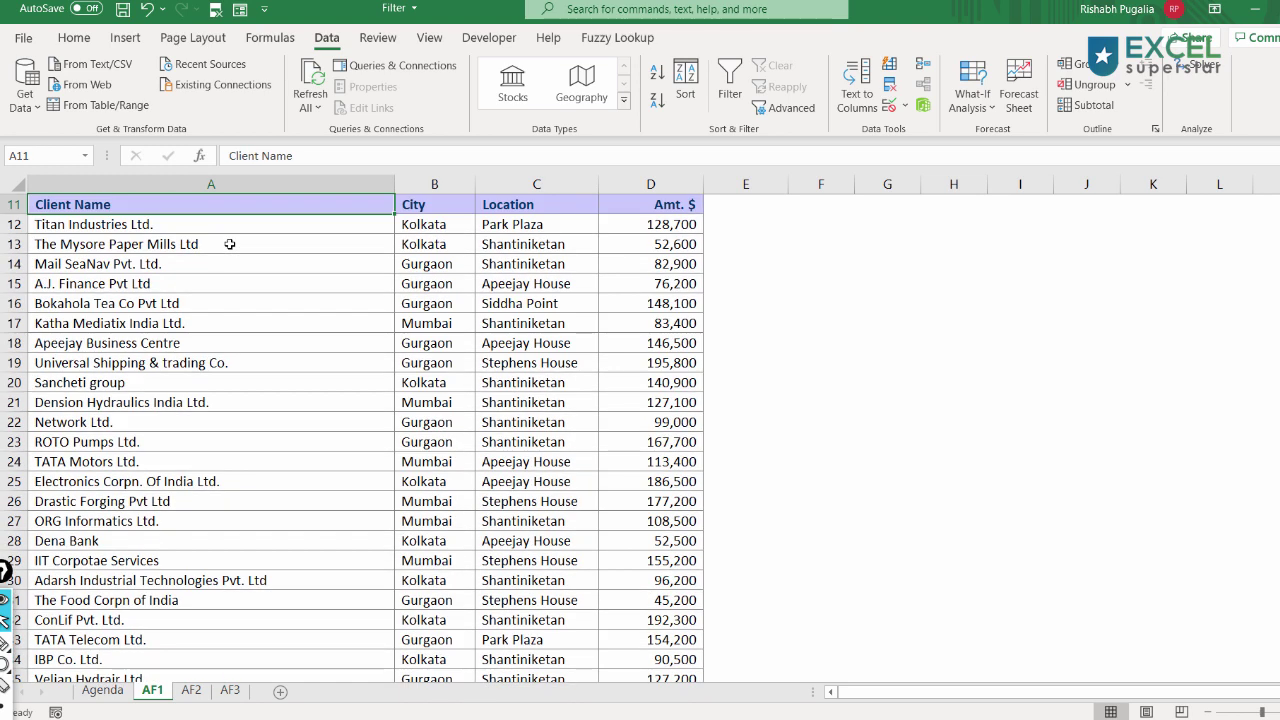
key("Right")
key("Down")
key("Down")
key("Down")
key("Down")
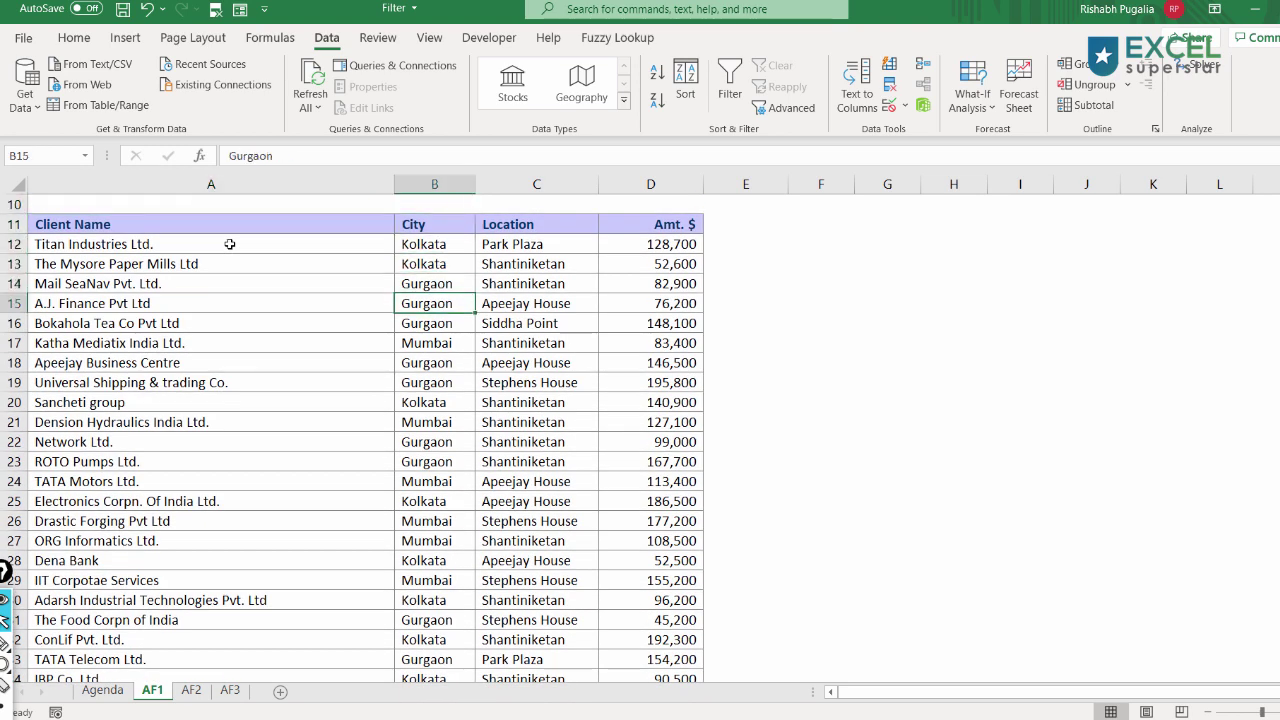
key("Right")
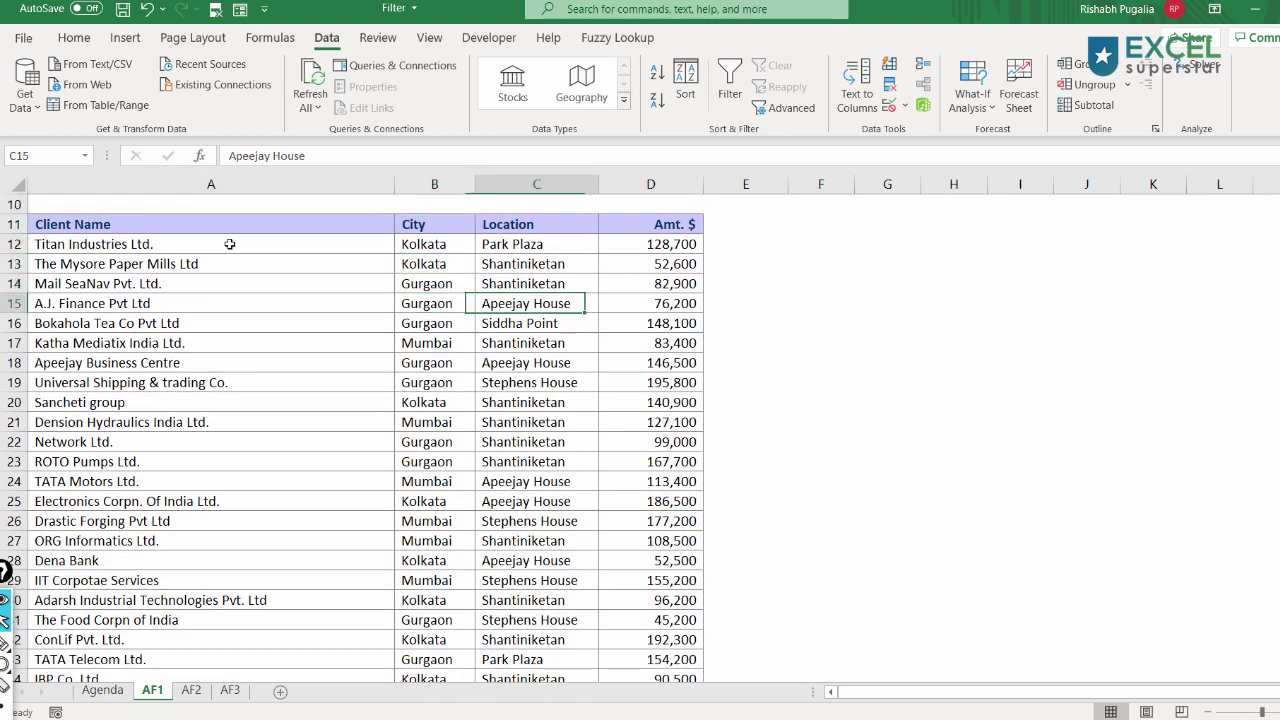
key("Down")
key("Down")
key("Down")
key("Down")
key("Down")
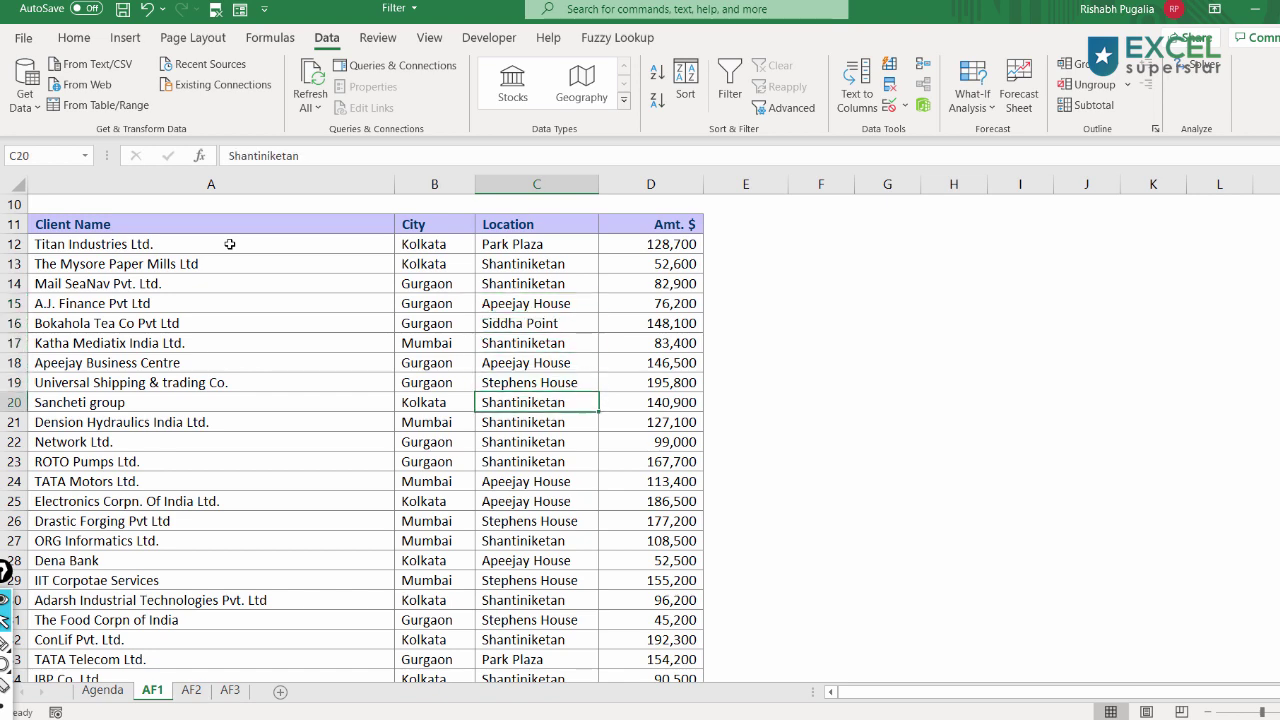
key("Right")
key("ctrl+Up")
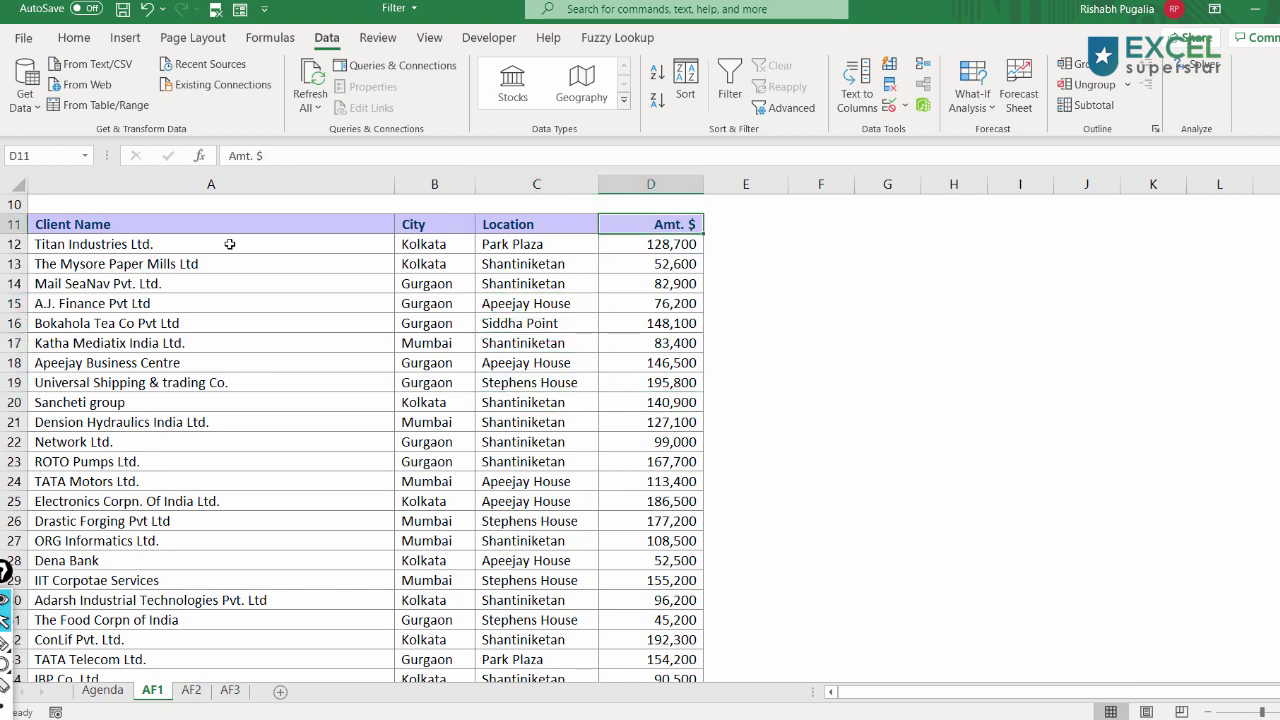
key("Up")
key("Up")
key("Up")
key("Up")
key("Up")
key("Up")
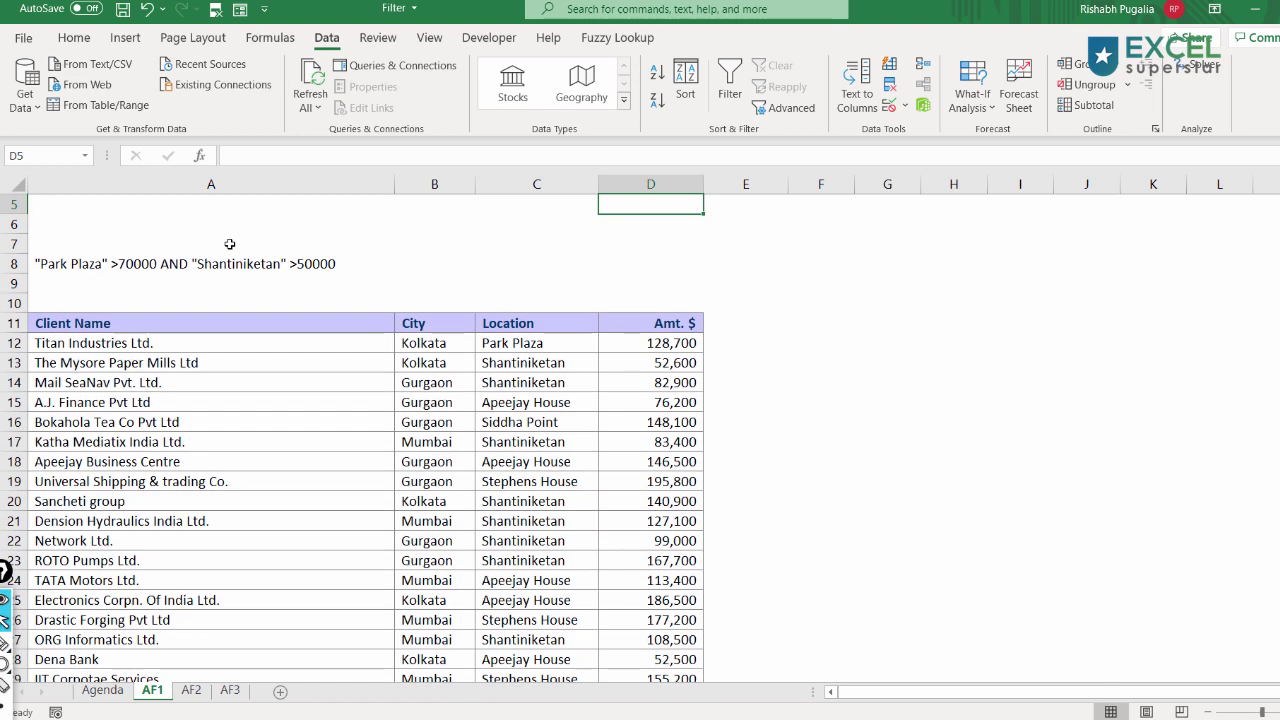
scroll(245, 414, "up", 2)
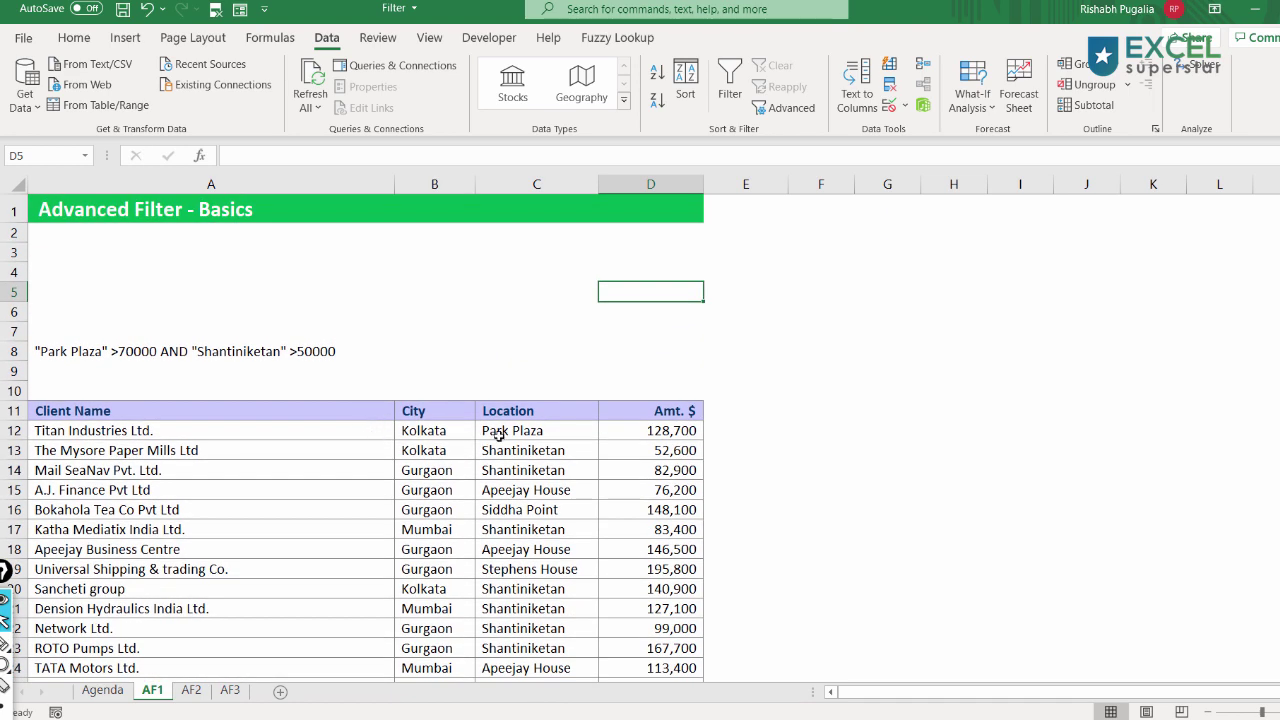
Step: Review the A8 note's "Park Plaza" AND >70000 condition, then select the entire client table with Ctrl+A
left_click_drag(499, 434, 615, 434)
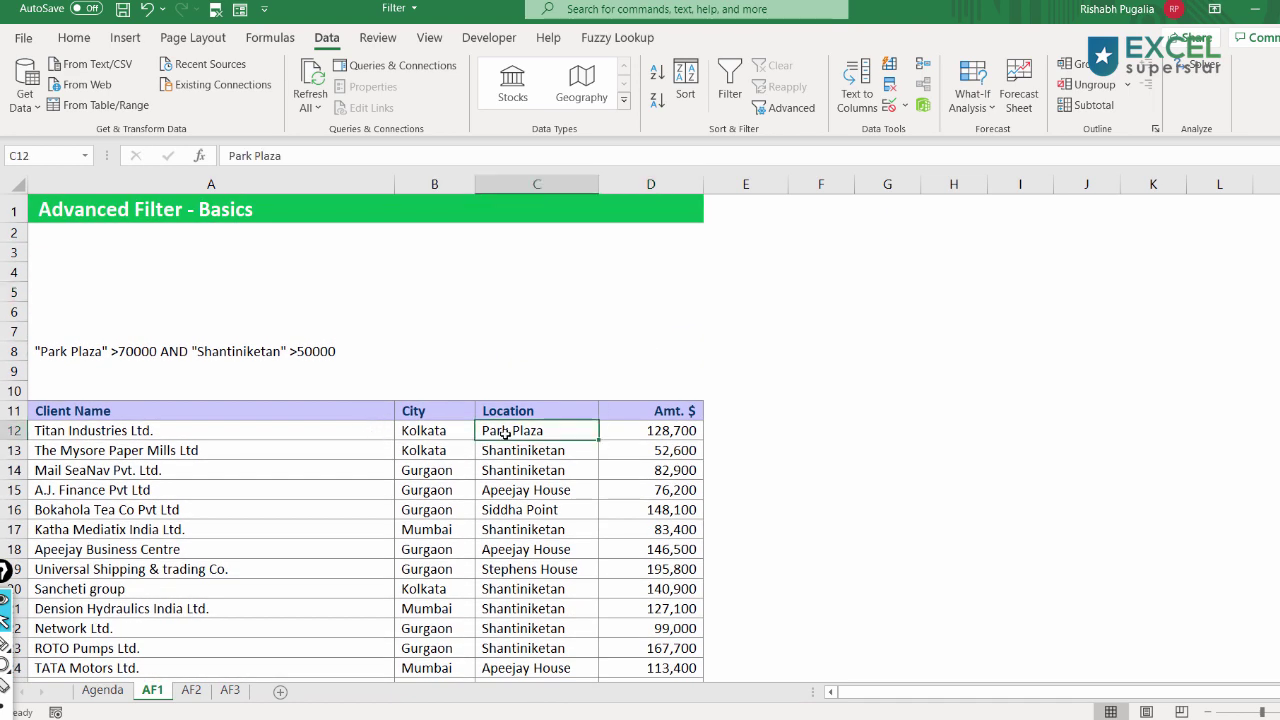
double_click(43, 348)
left_click_drag(31, 351, 154, 352)
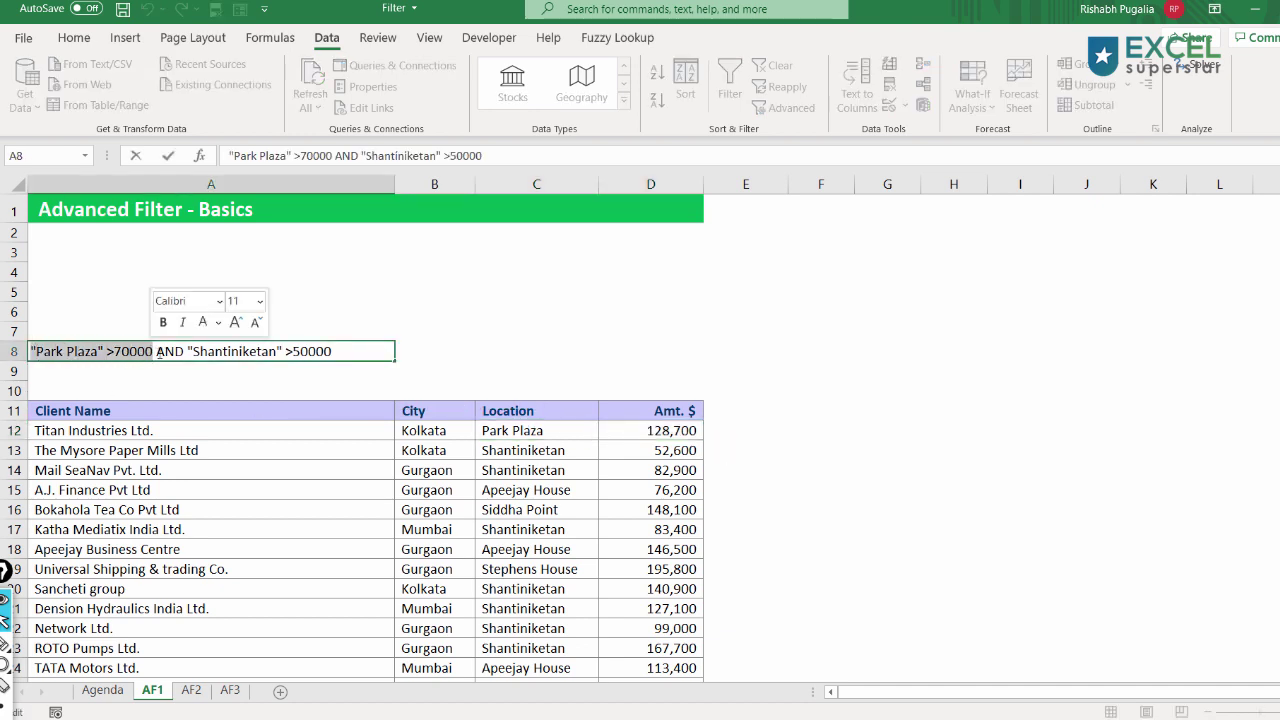
double_click(167, 352)
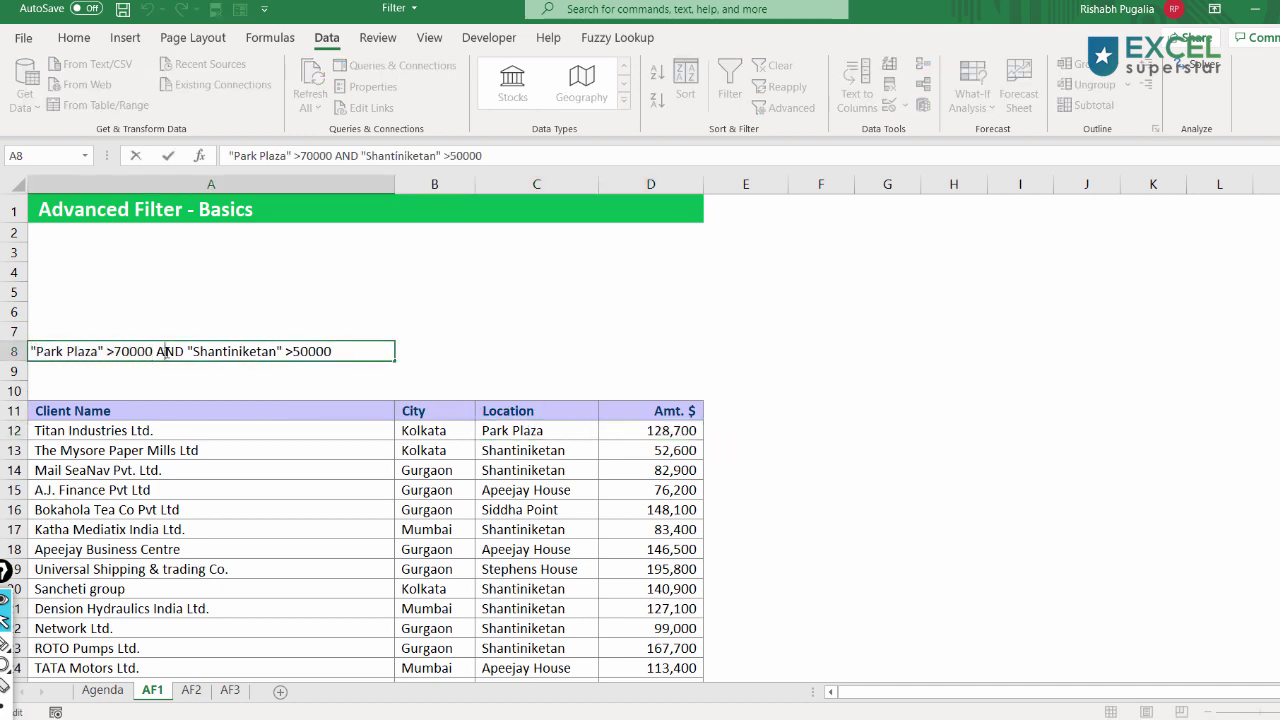
left_click(500, 452)
left_click(670, 453)
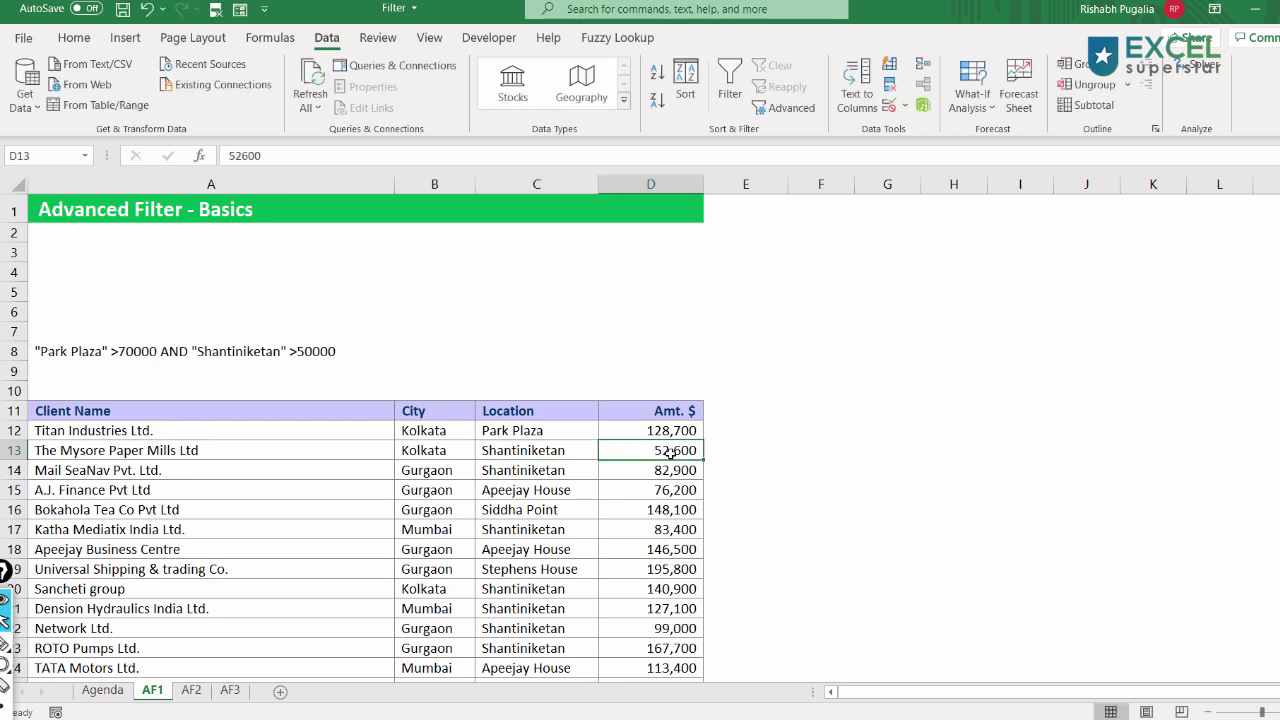
left_click(661, 512)
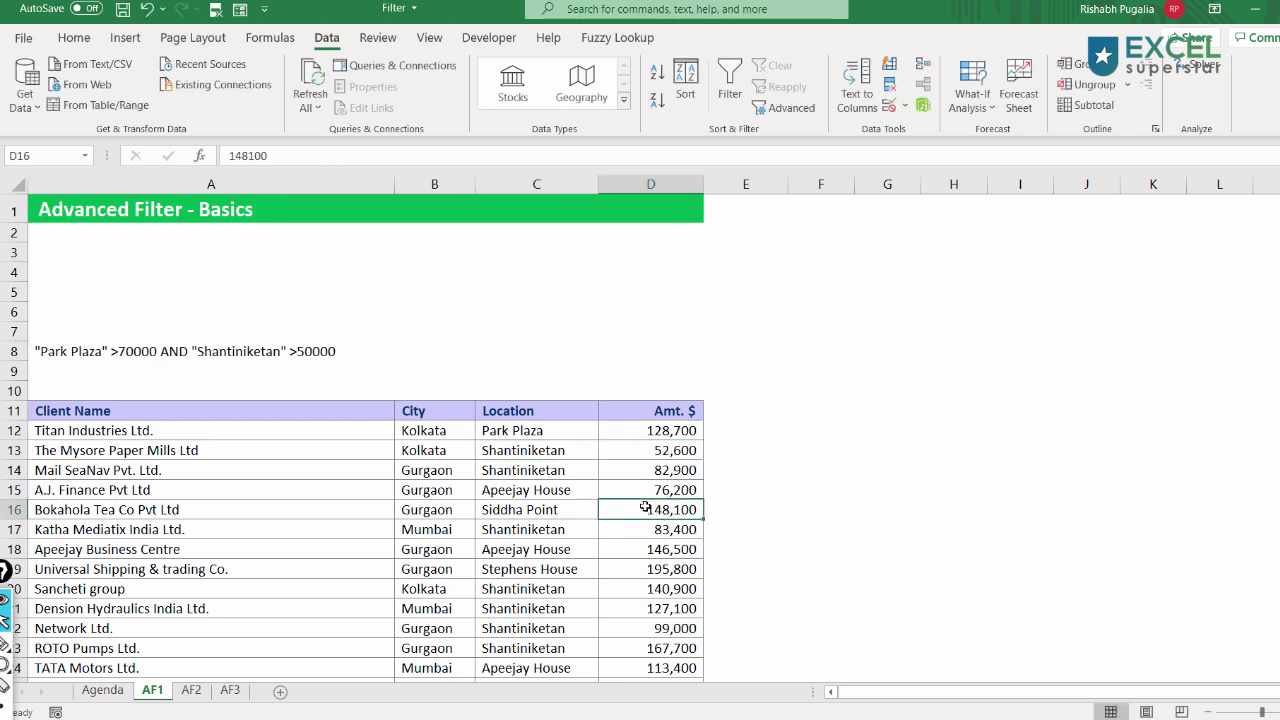
key("ctrl+a")
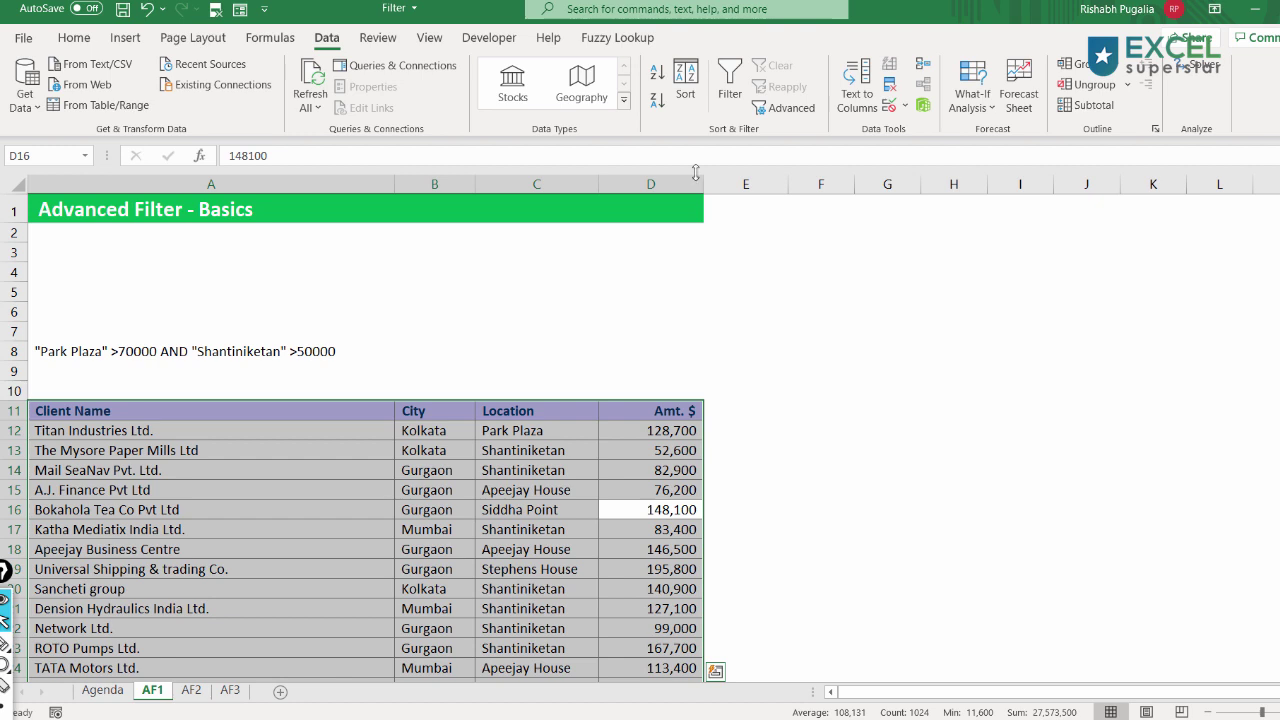
Step: Turn on table filters and limit Location to Park Plaza and Shantiniketan only
left_click(727, 103)
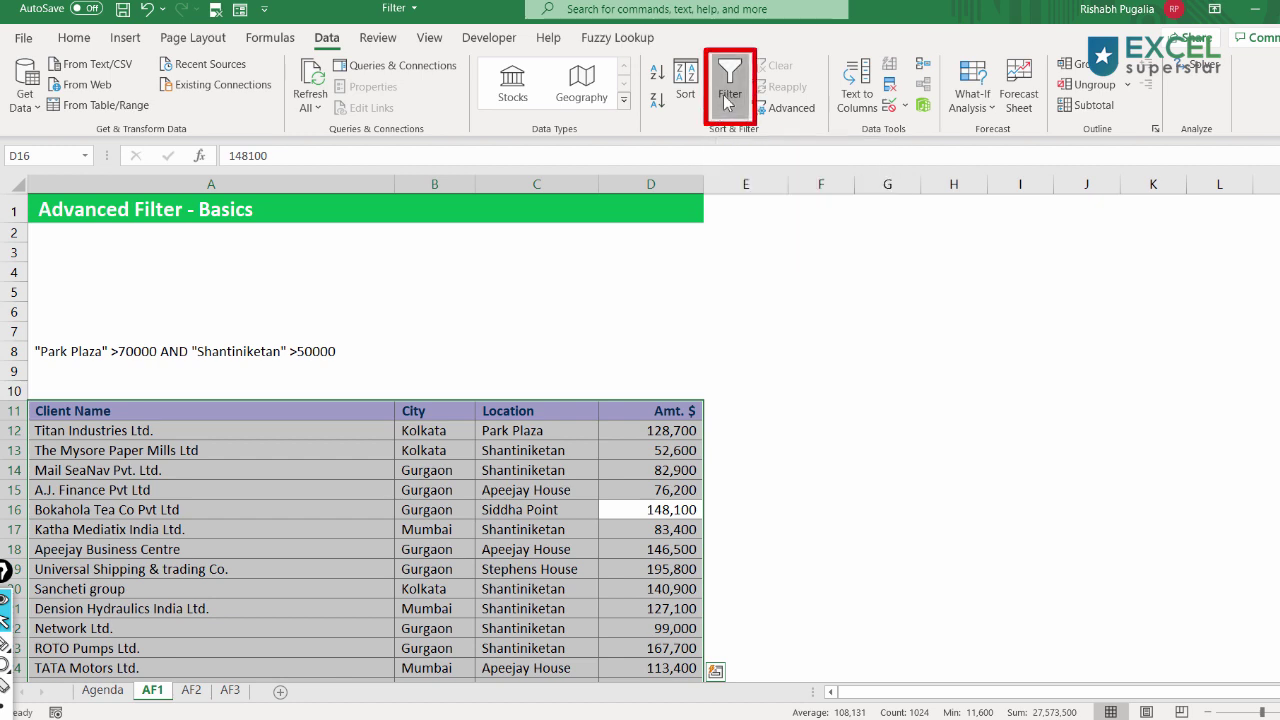
left_click(590, 412)
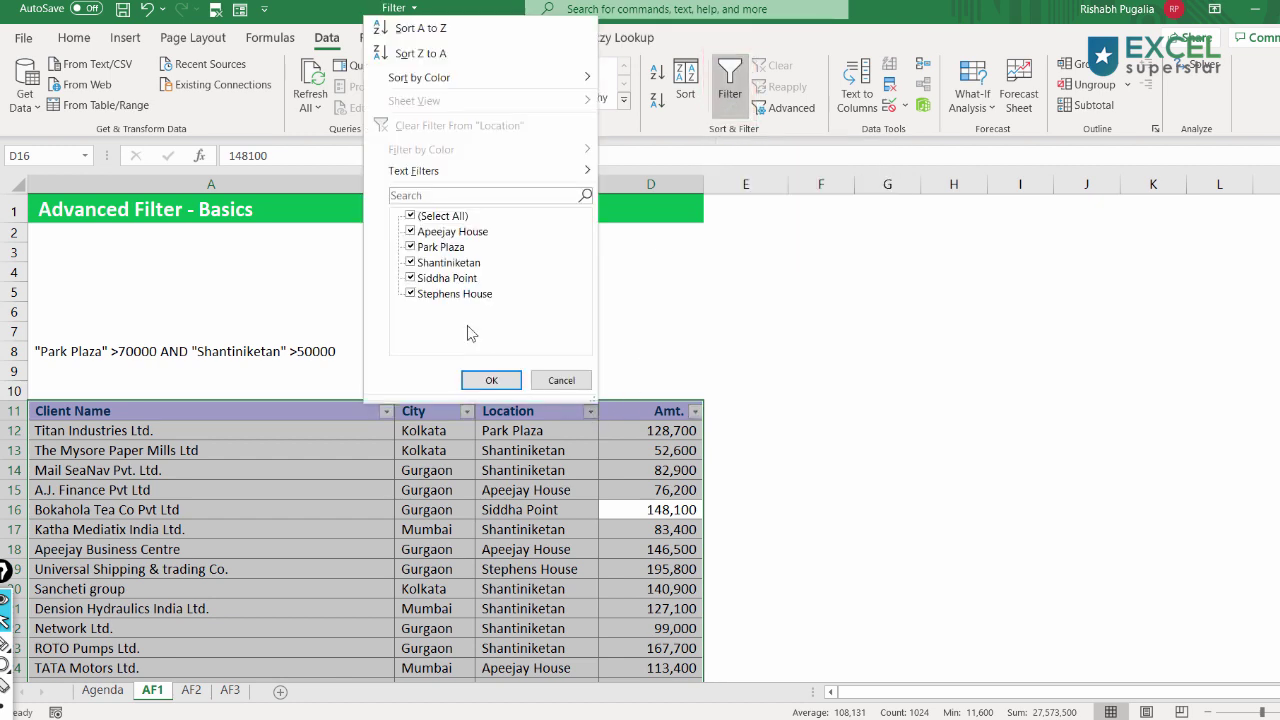
left_click(410, 216)
left_click(410, 247)
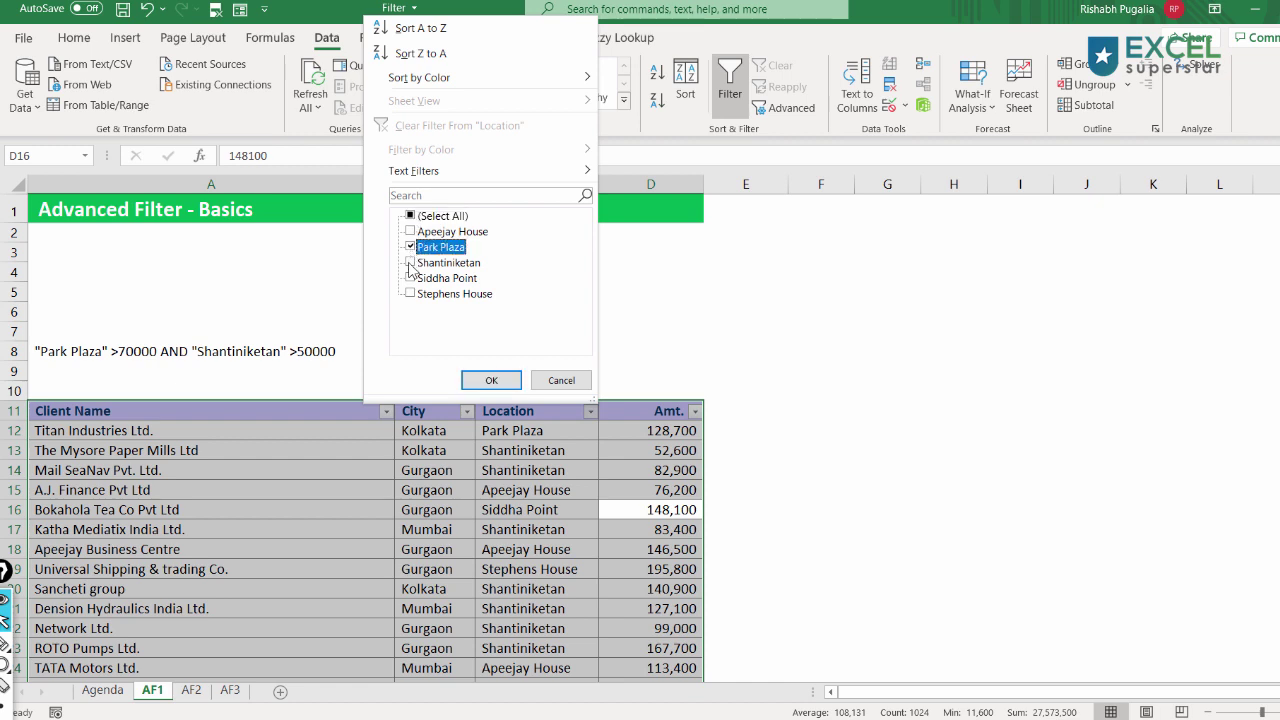
left_click(410, 262)
left_click(491, 381)
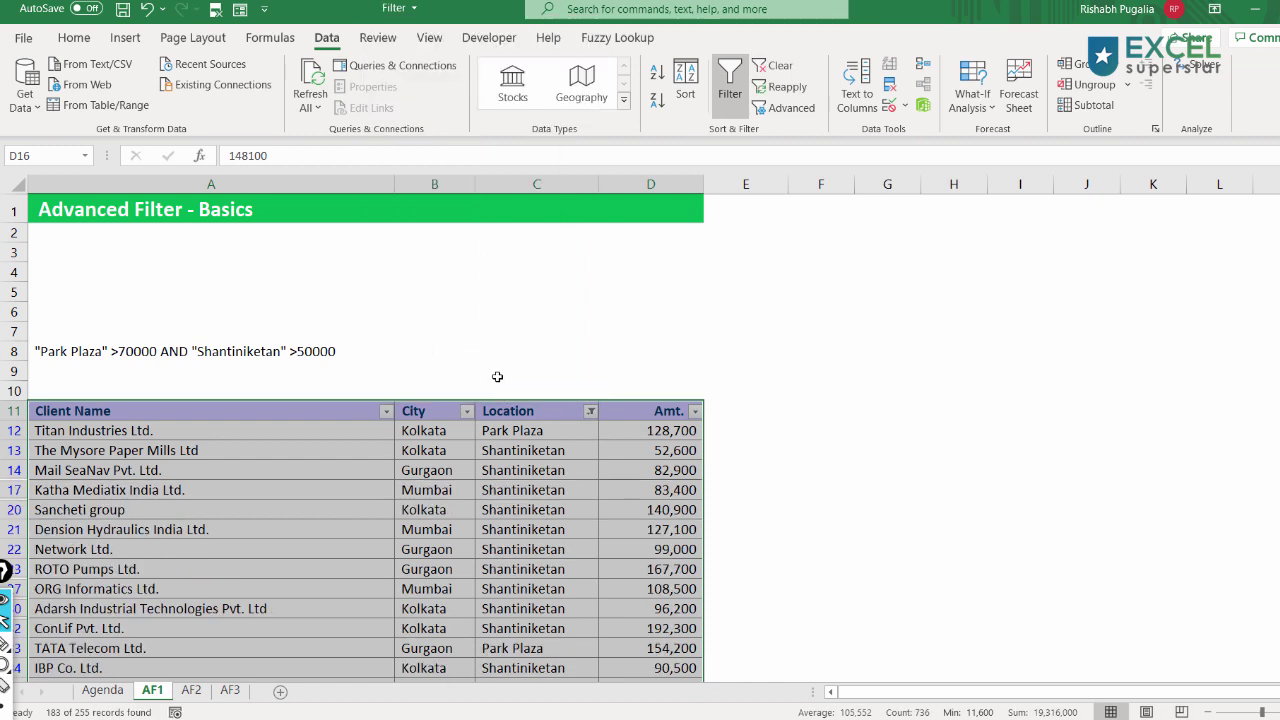
Step: Try a Greater Than 70000 amount filter on Amt. $, then cancel it unapplied
left_click(695, 414)
mouse_move(510, 174)
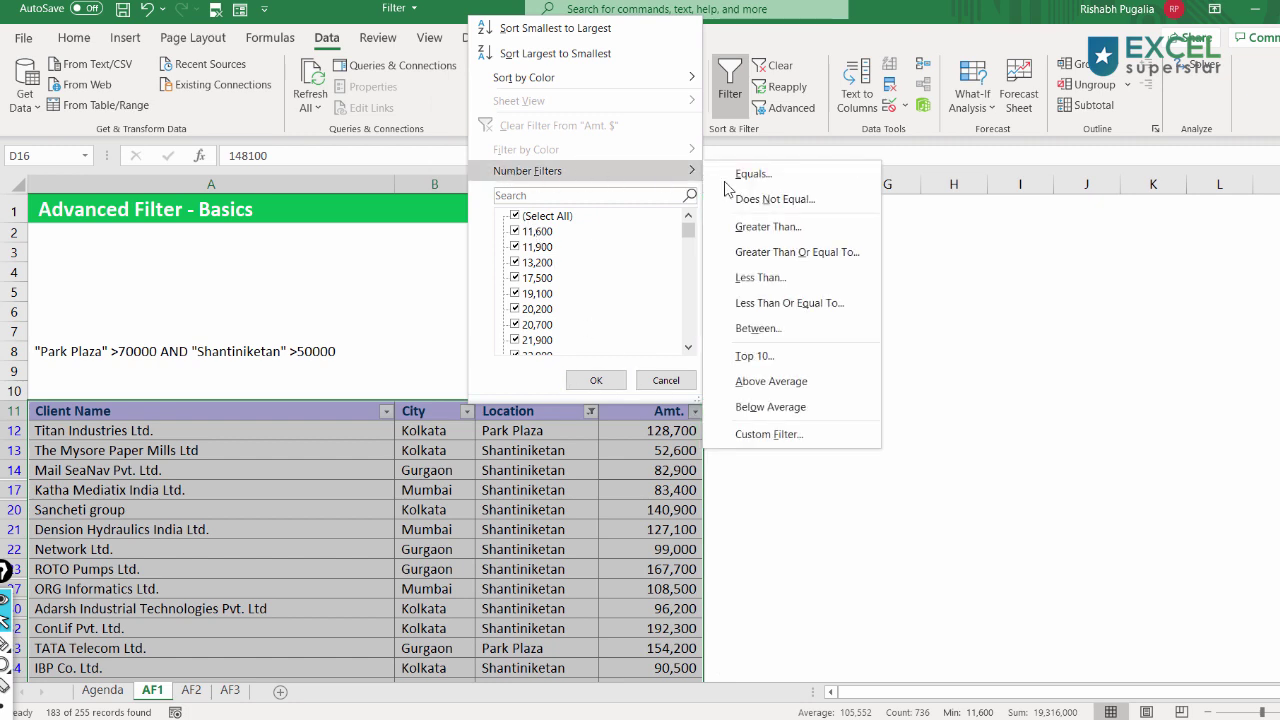
left_click(740, 227)
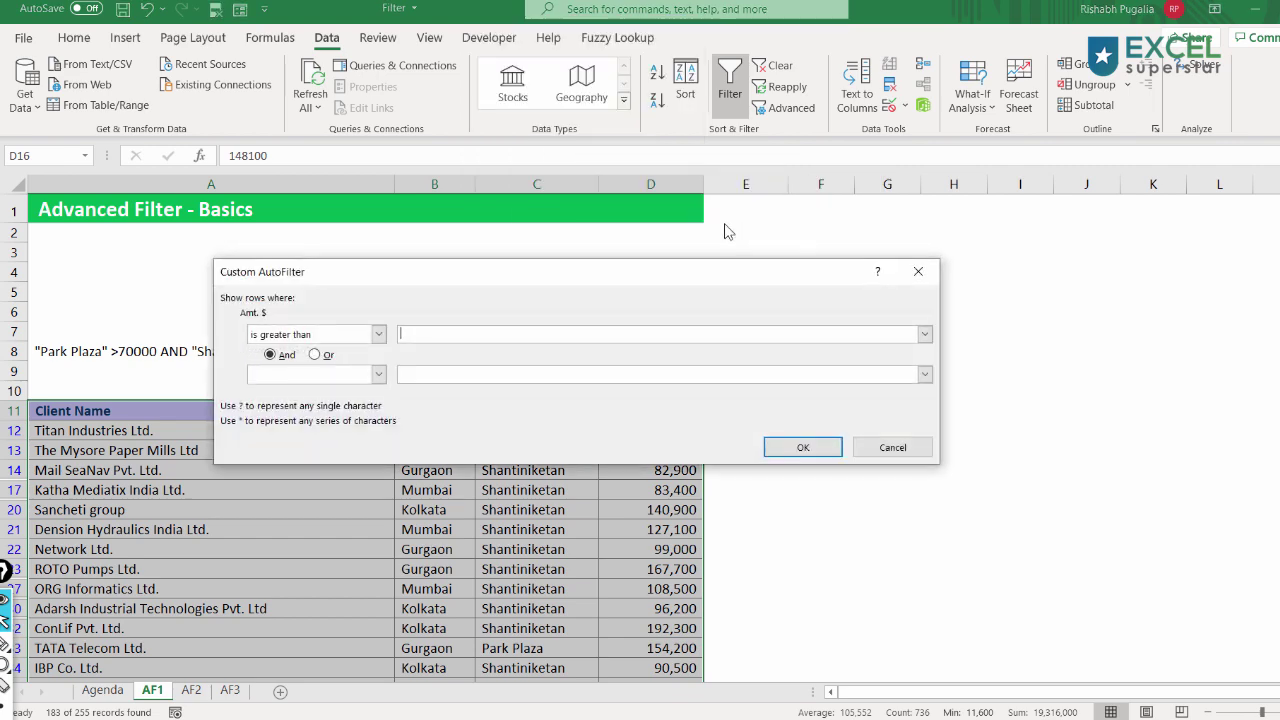
left_click_drag(408, 287, 231, 494)
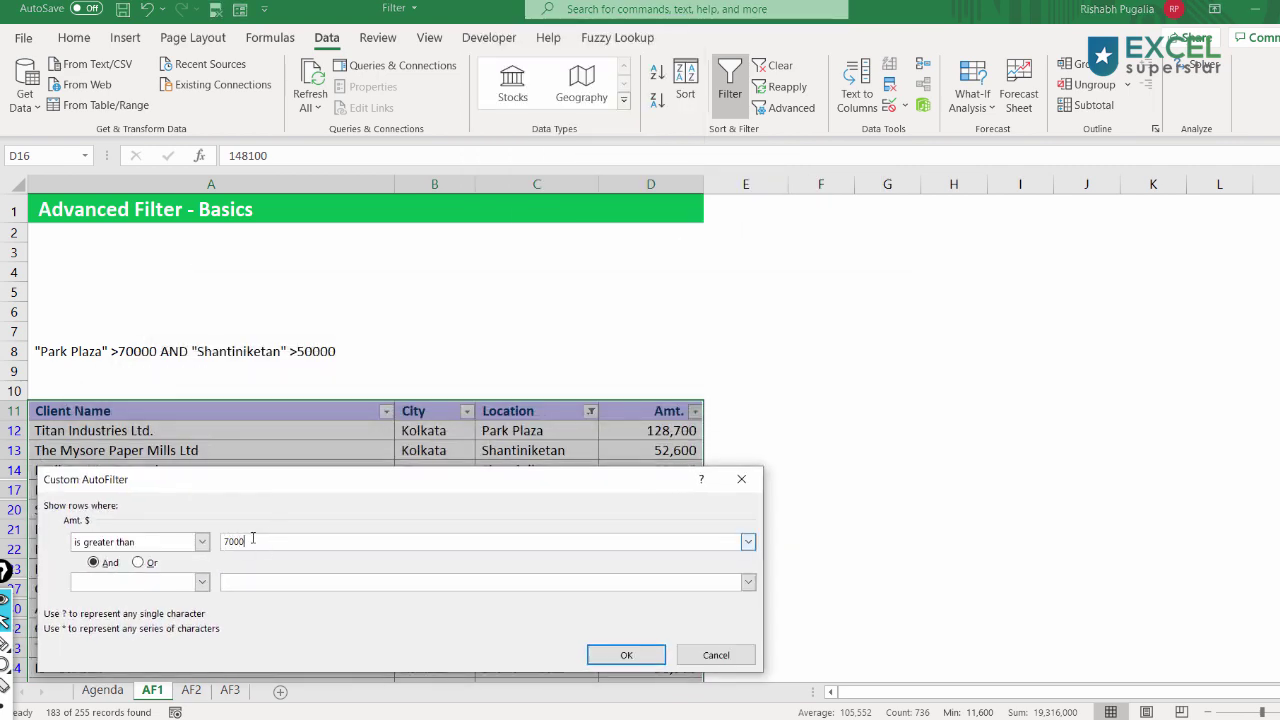
type("0")
double_click(282, 541)
left_click(716, 655)
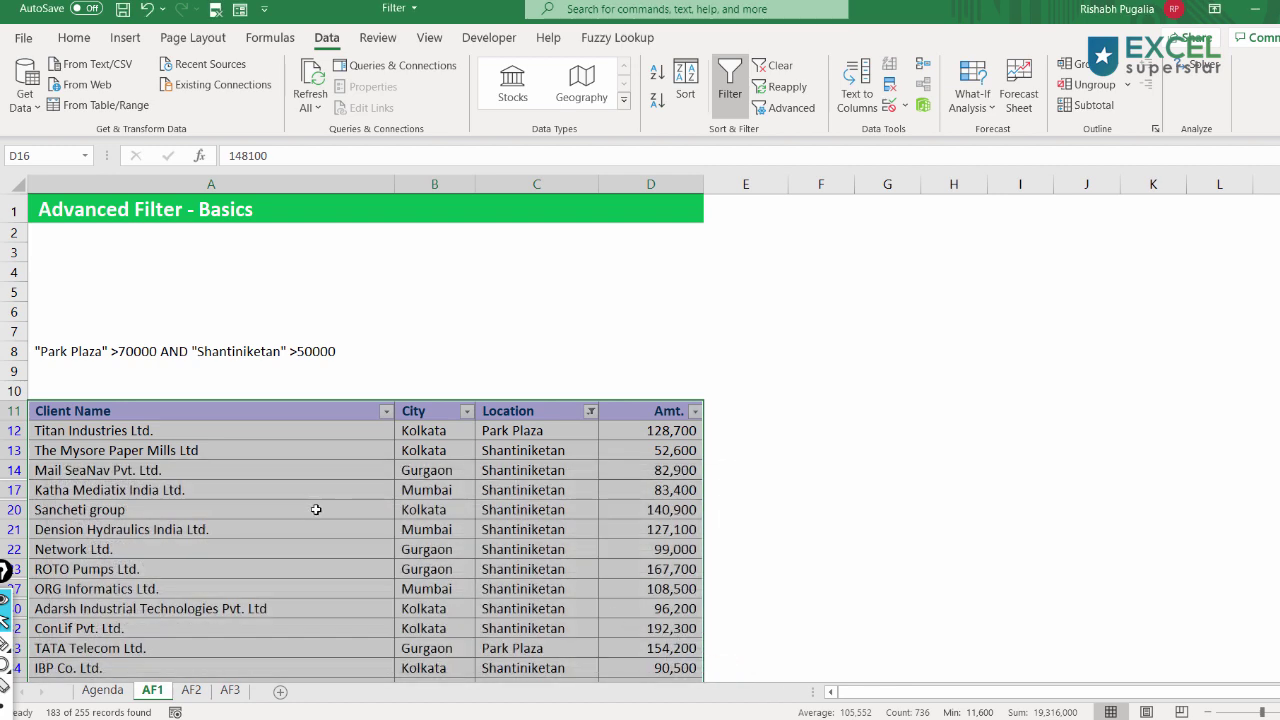
Step: Reread the Park Plaza >70000 note in A8, then switch the table filter off to show every row
double_click(33, 351)
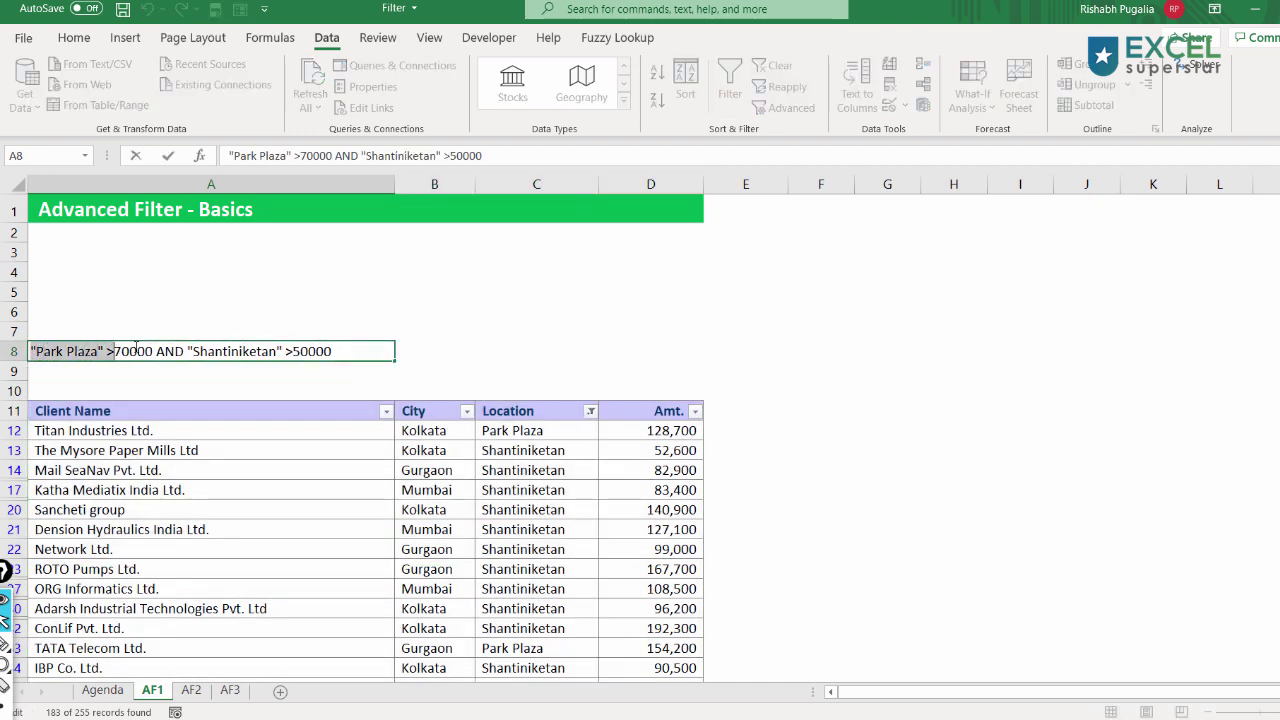
left_click_drag(30, 351, 379, 347)
left_click(189, 350)
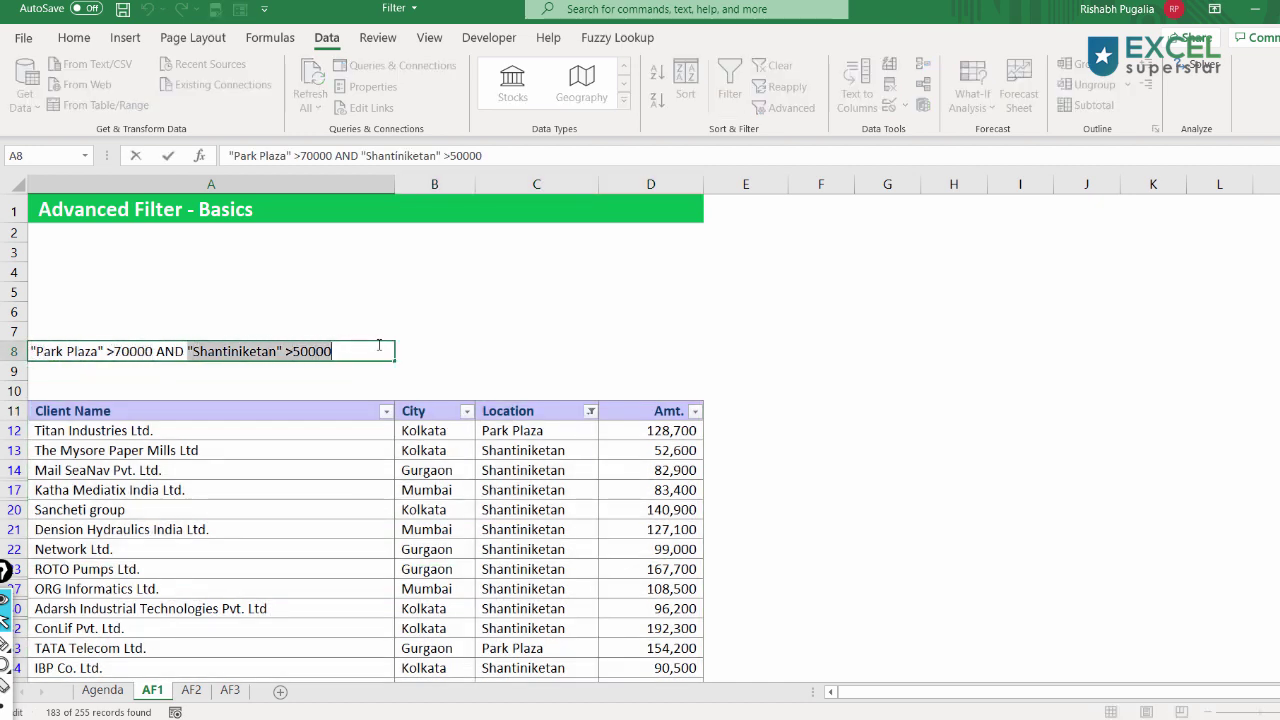
left_click(494, 367)
left_click(502, 442)
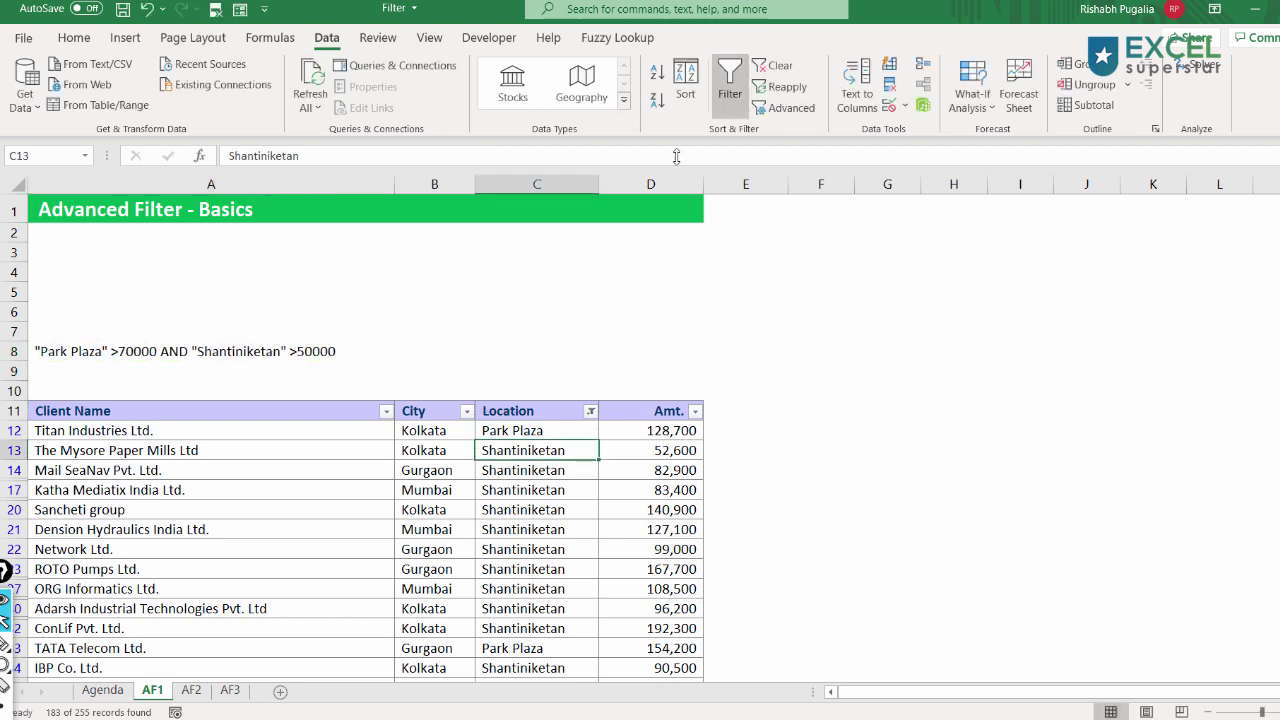
left_click(730, 90)
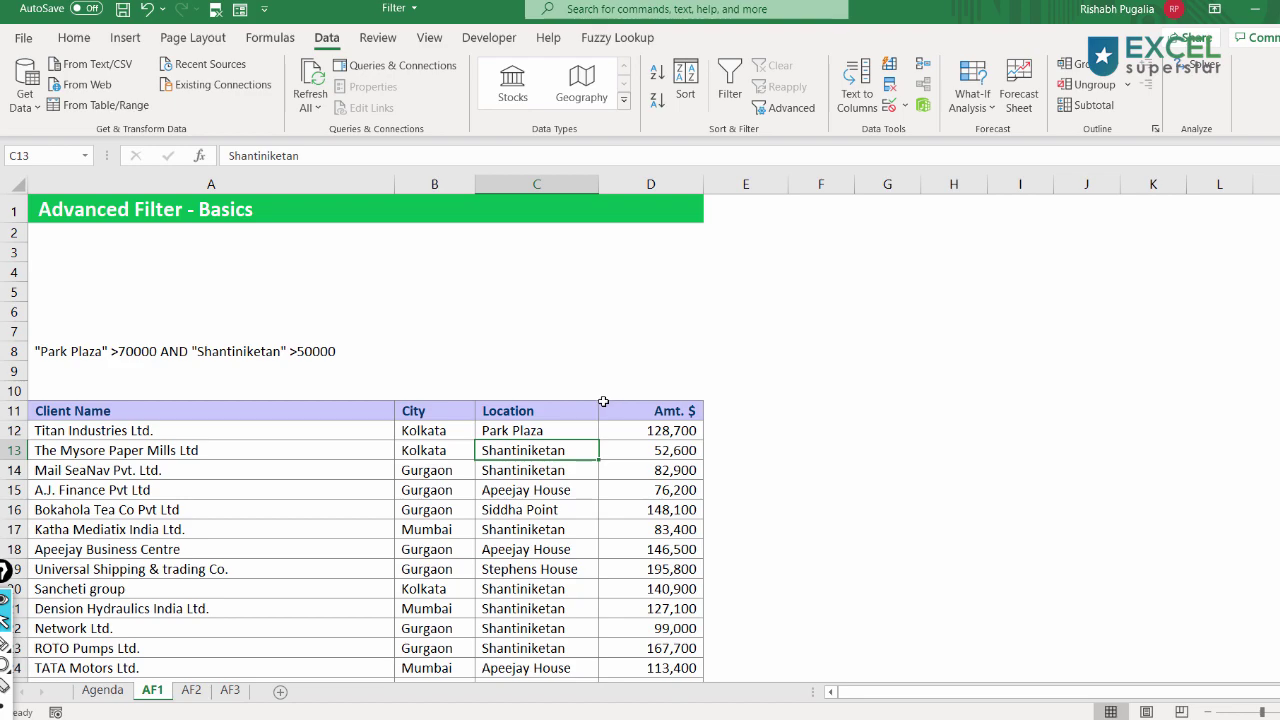
Step: On the AF2 sheet, select an empty cell beside the criteria and open Advanced Filter
left_click(189, 691)
scroll(217, 428, "up", 3)
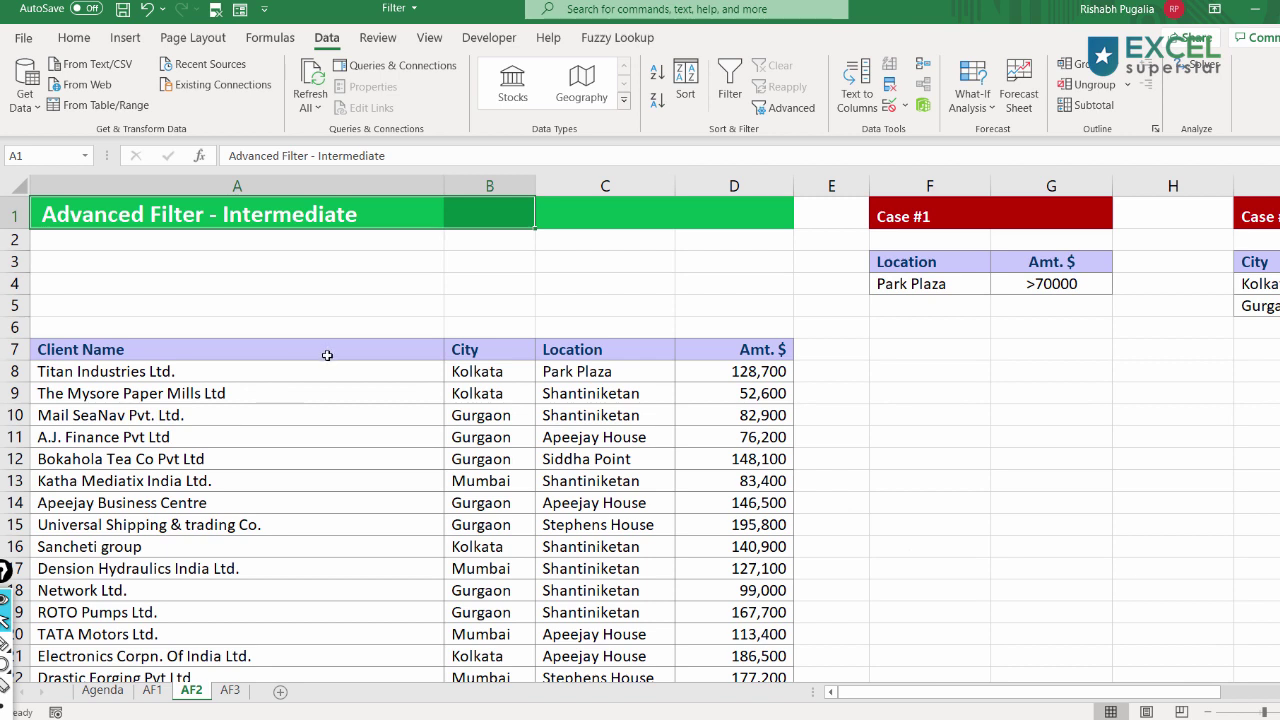
left_click(901, 371)
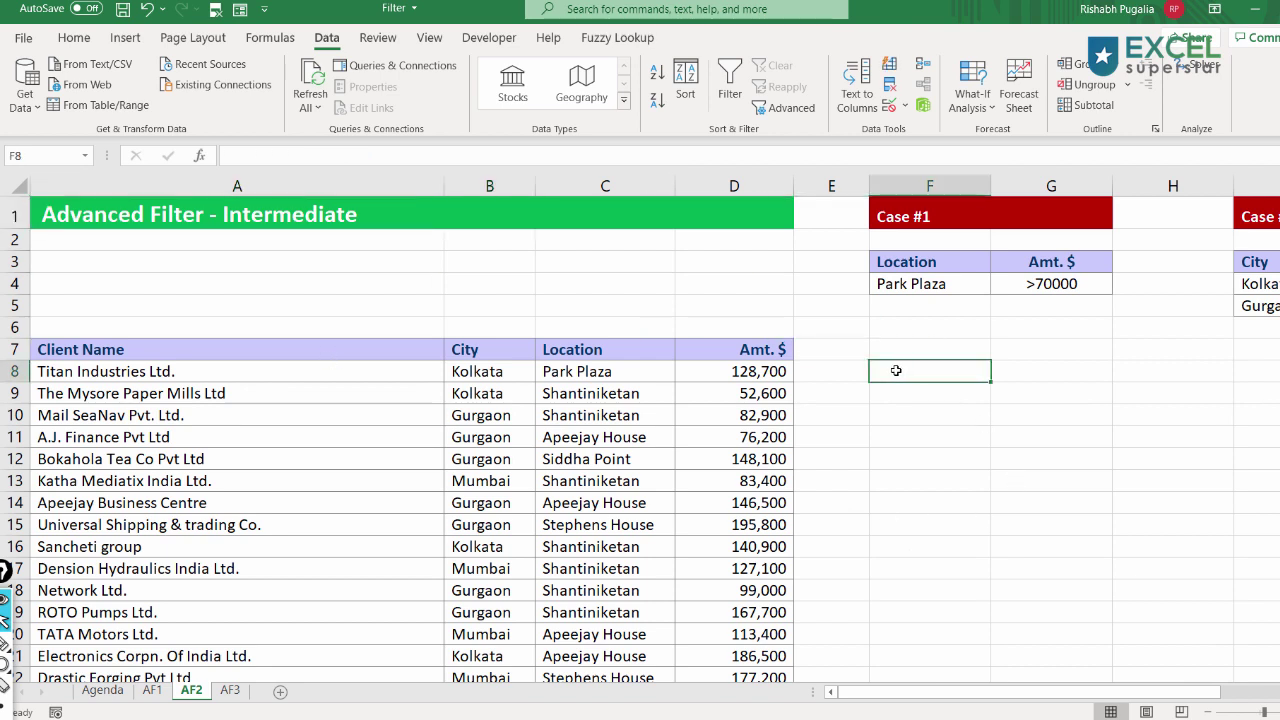
left_click(778, 112)
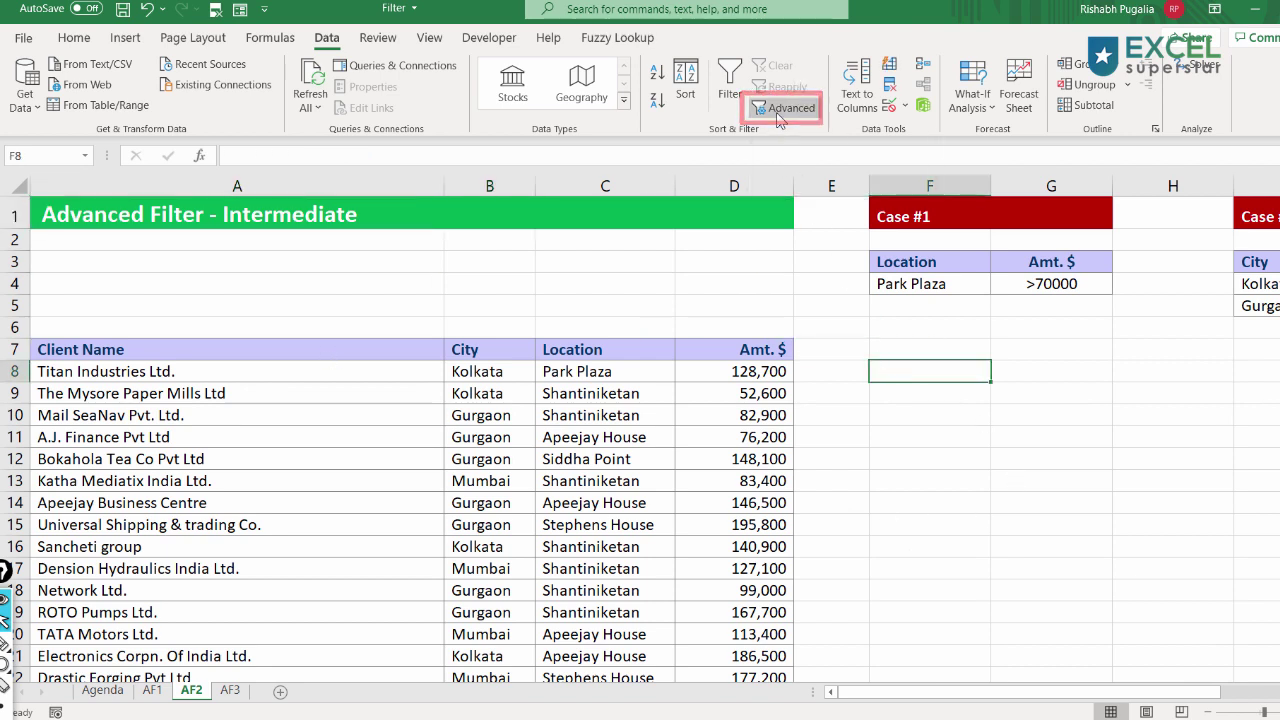
left_click_drag(403, 482, 591, 135)
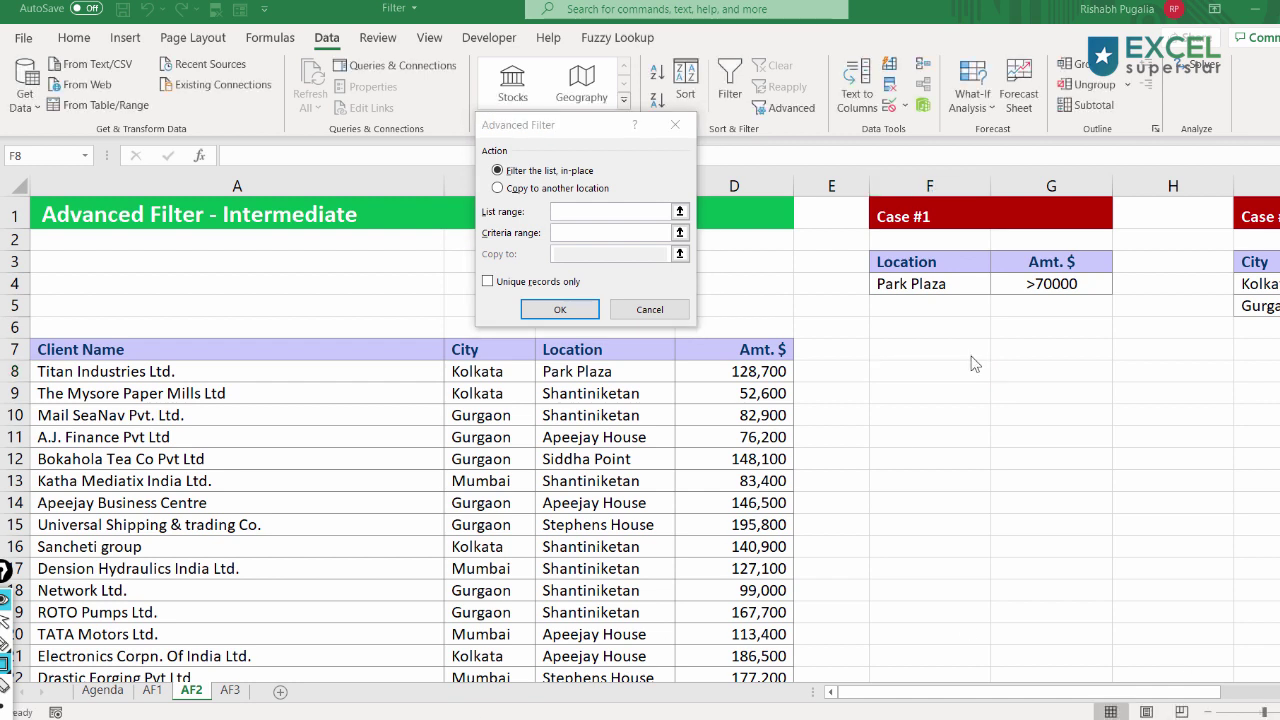
mouse_move(871, 327)
left_mouse_down()
mouse_move(1147, 517)
mouse_move(1165, 622)
left_mouse_up()
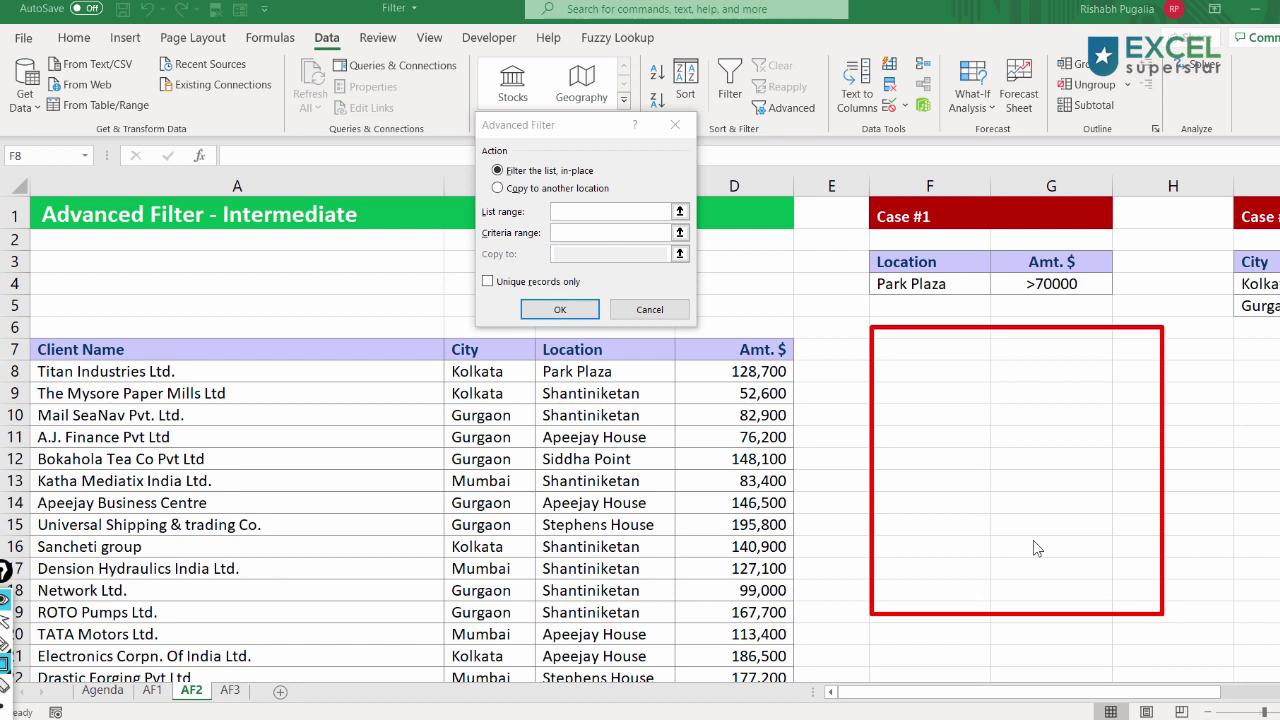
key("Escape")
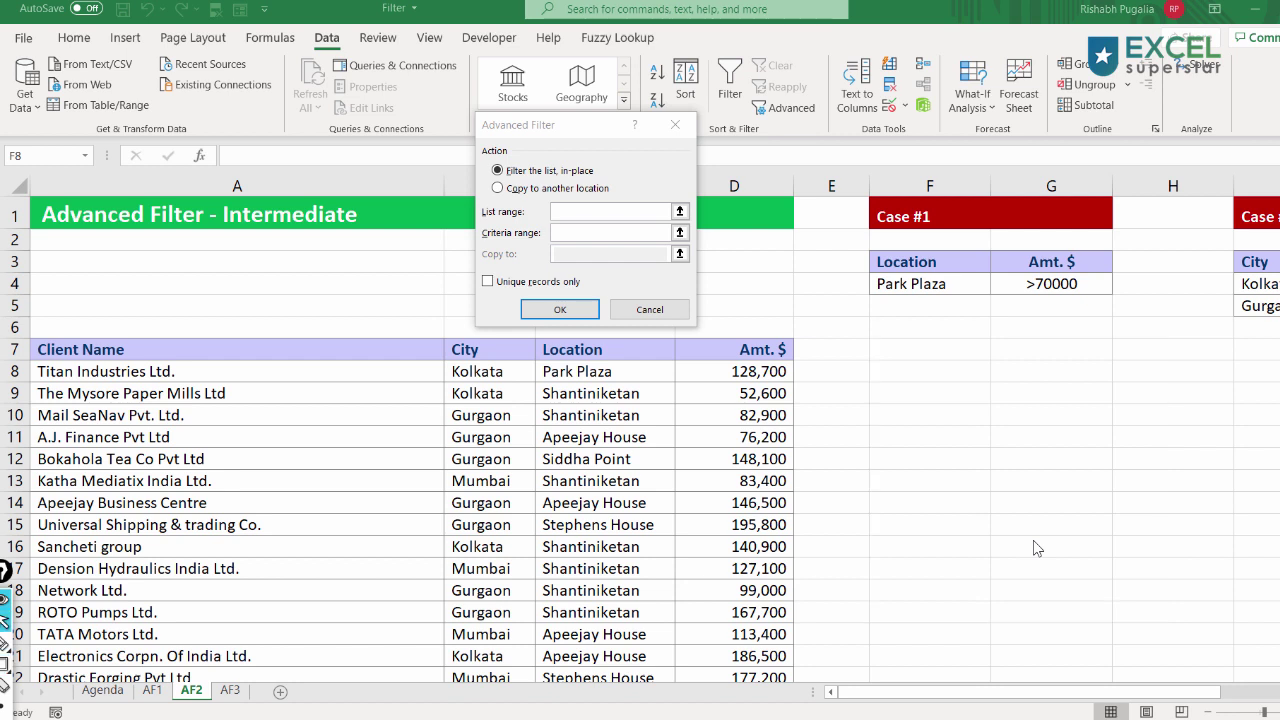
Step: Choose Copy to another location and set the list range to A7:D262
left_click(510, 189)
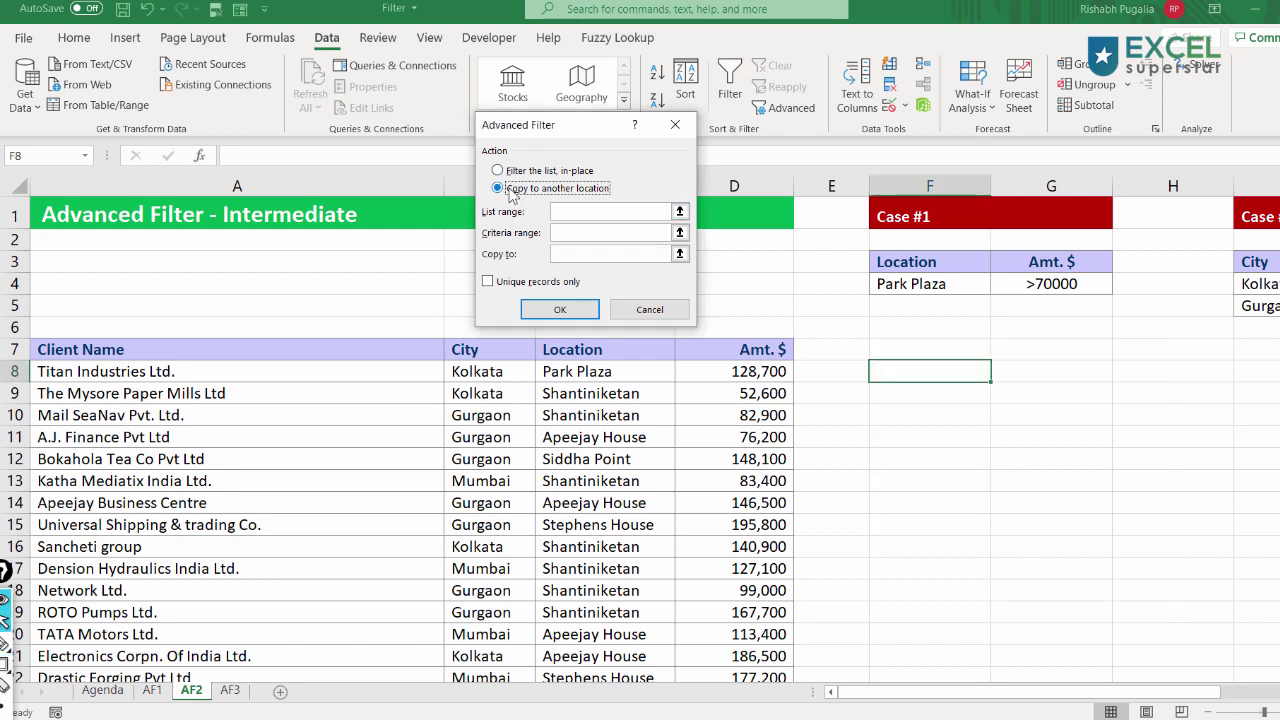
left_click(565, 211)
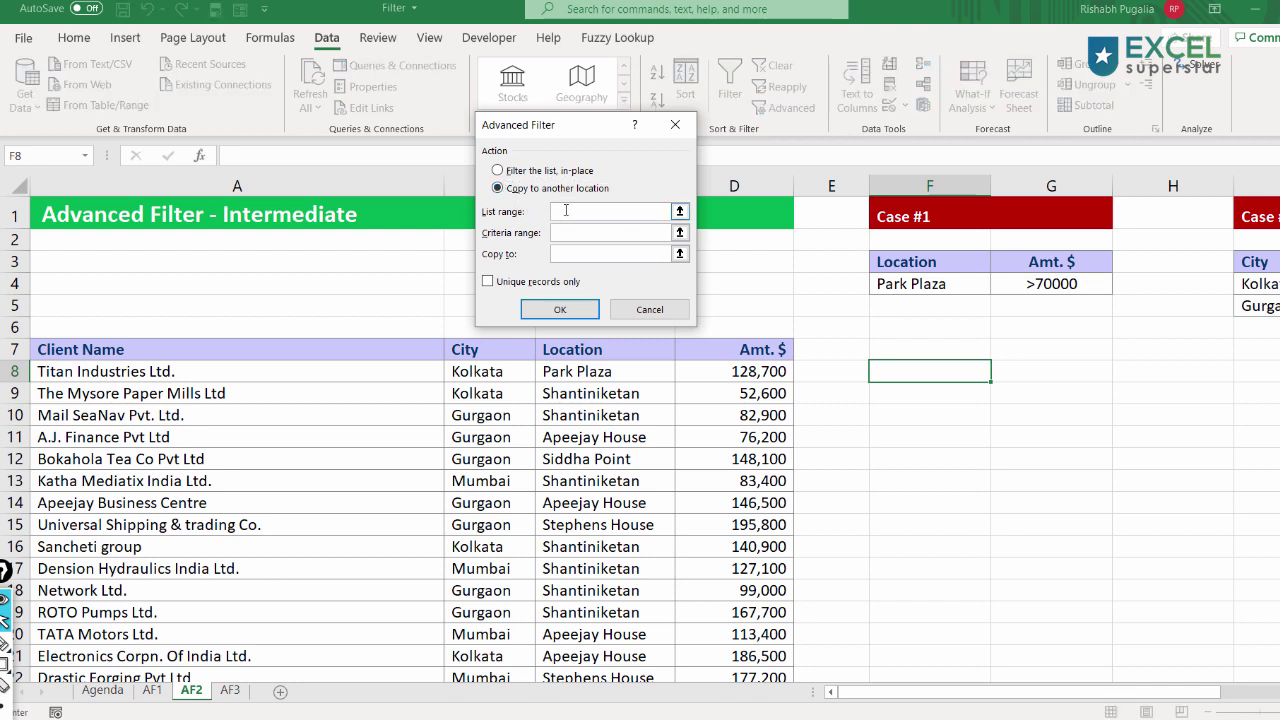
left_click(199, 346)
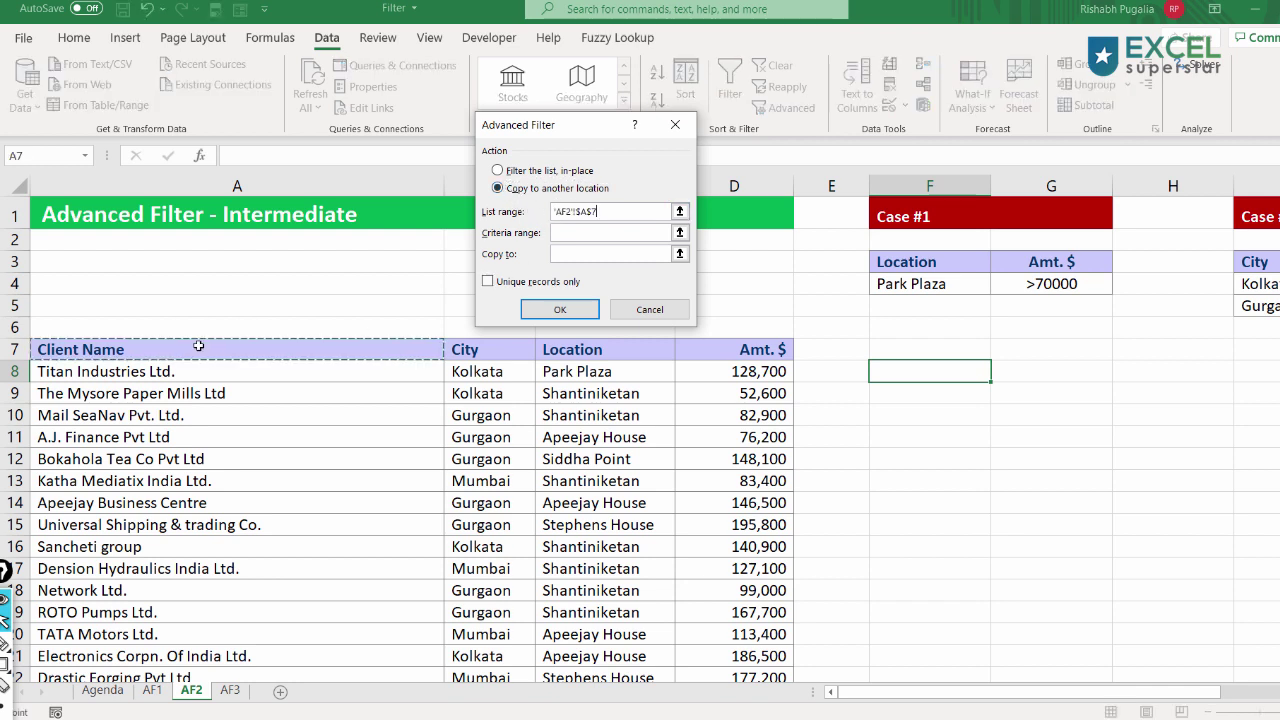
key("ctrl+shift+Right")
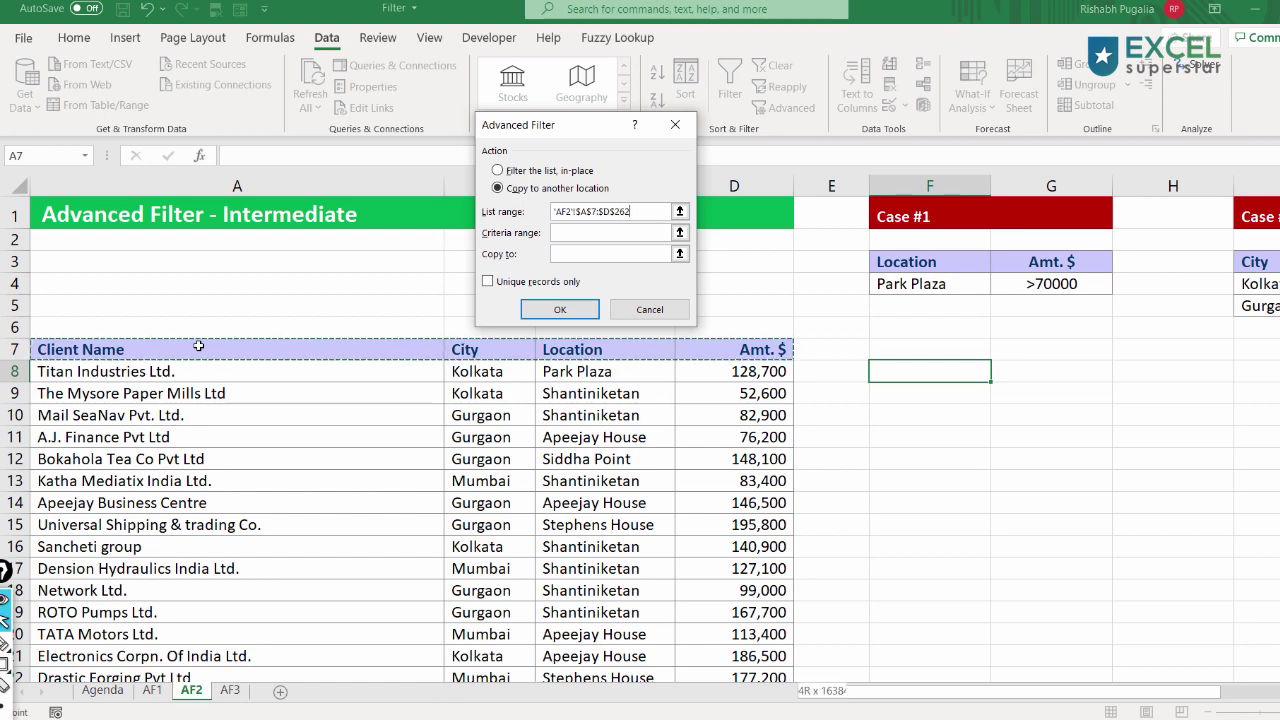
key("ctrl+shift+Down")
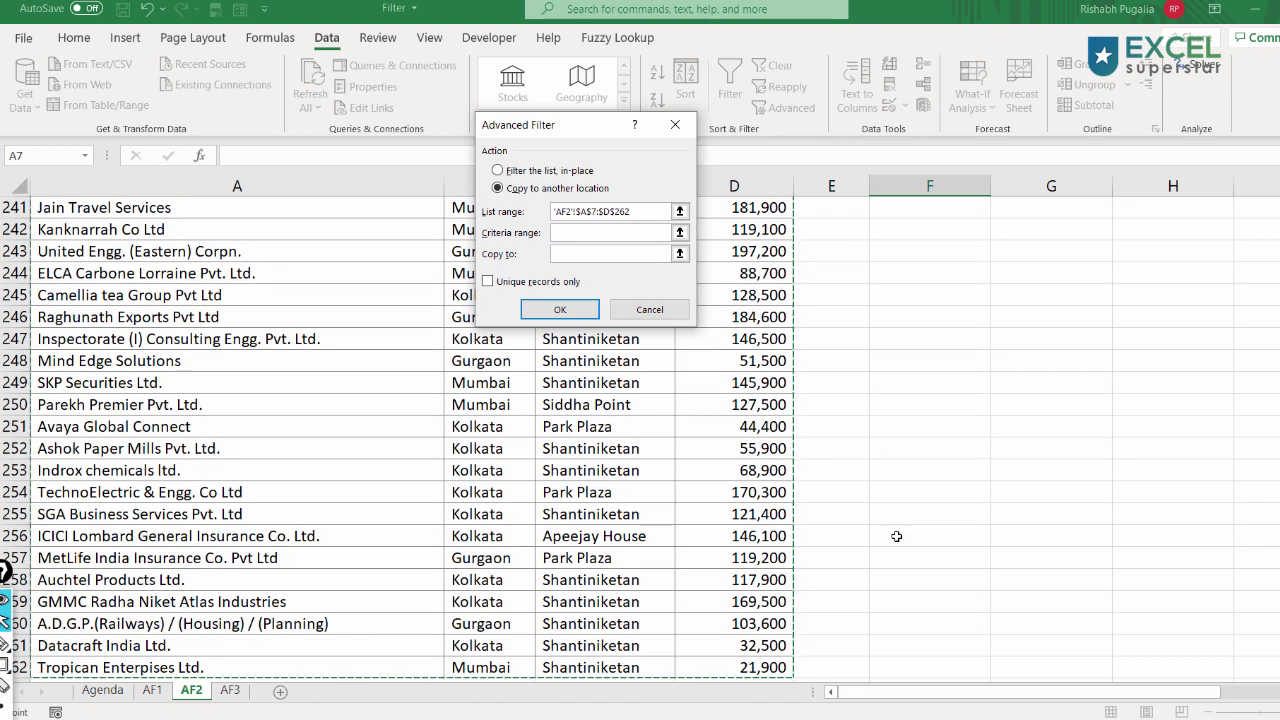
left_click_drag(1276, 660, 1276, 200)
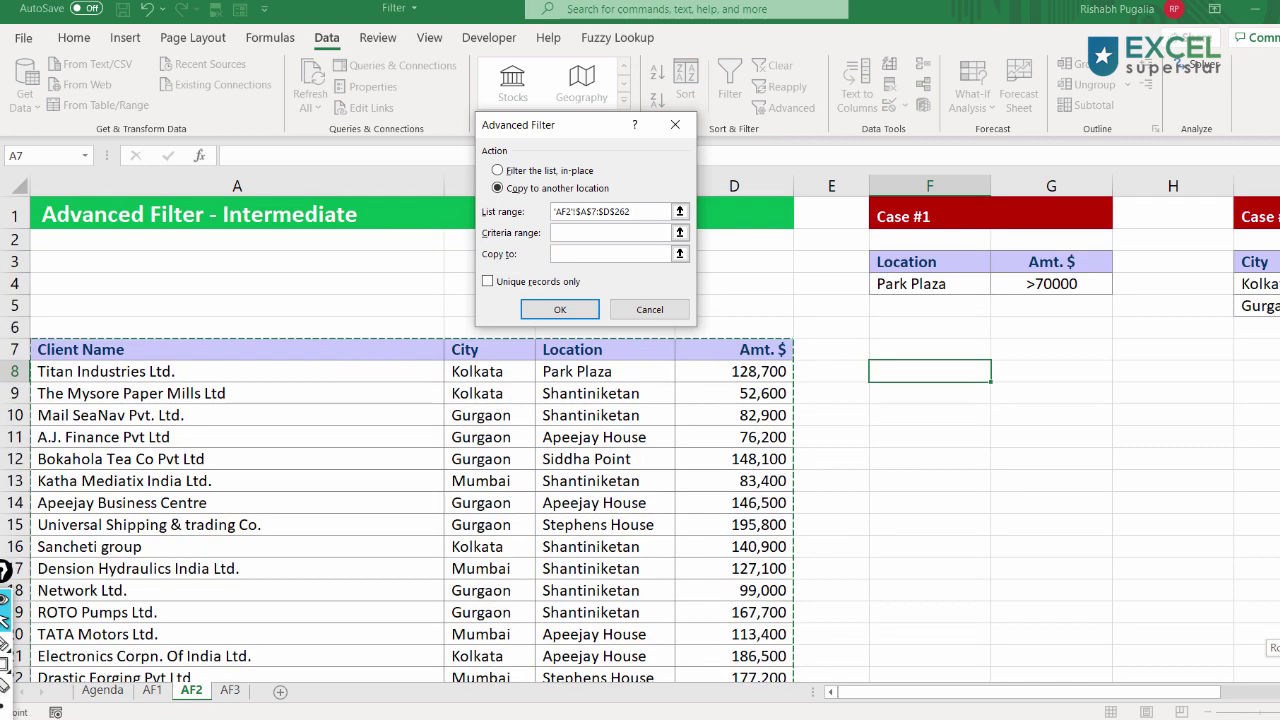
key("Tab")
left_click(568, 232)
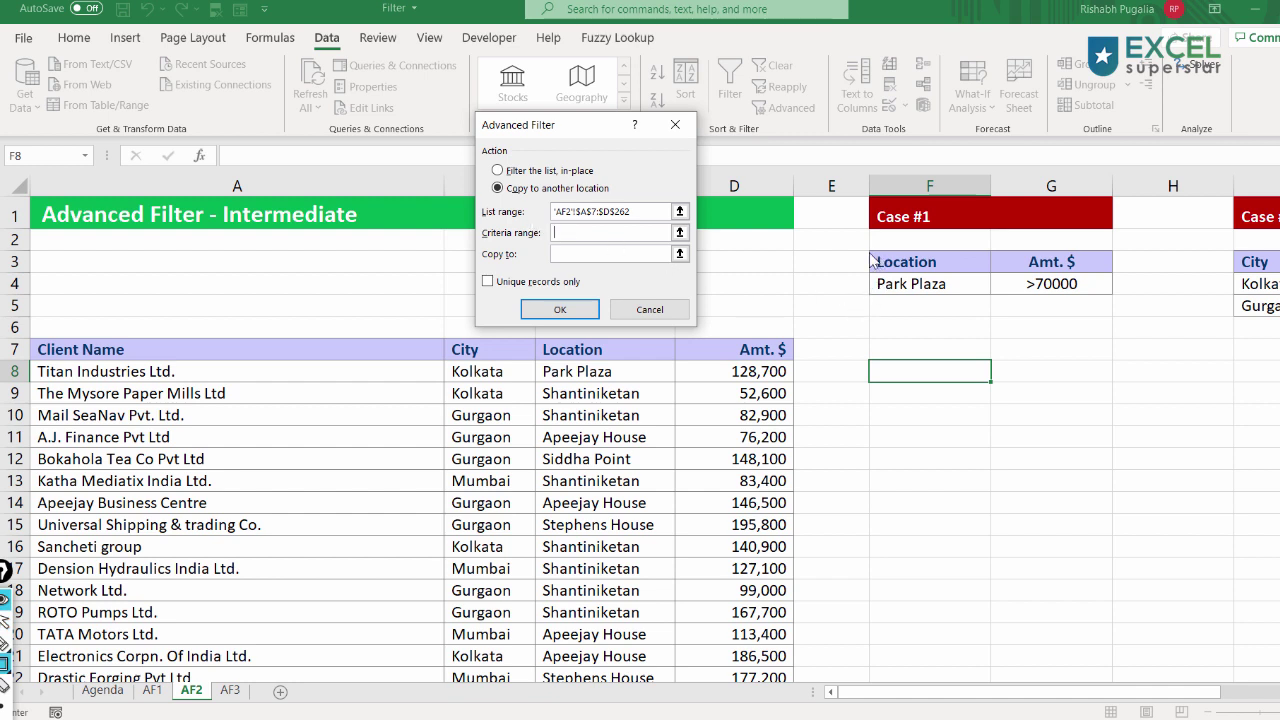
Step: Set the criteria range to F3:G4, Location Park Plaza and Amt. $ >70000
left_click_drag(869, 252, 939, 273)
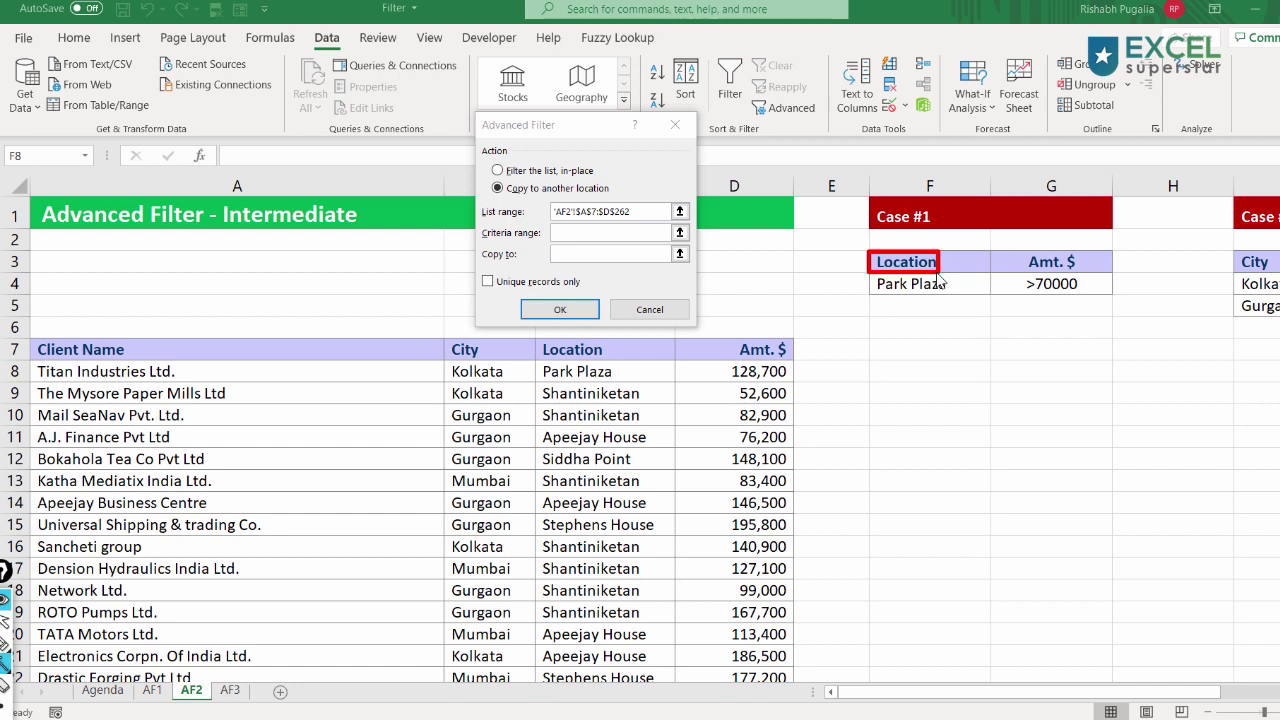
left_click_drag(867, 271, 645, 345)
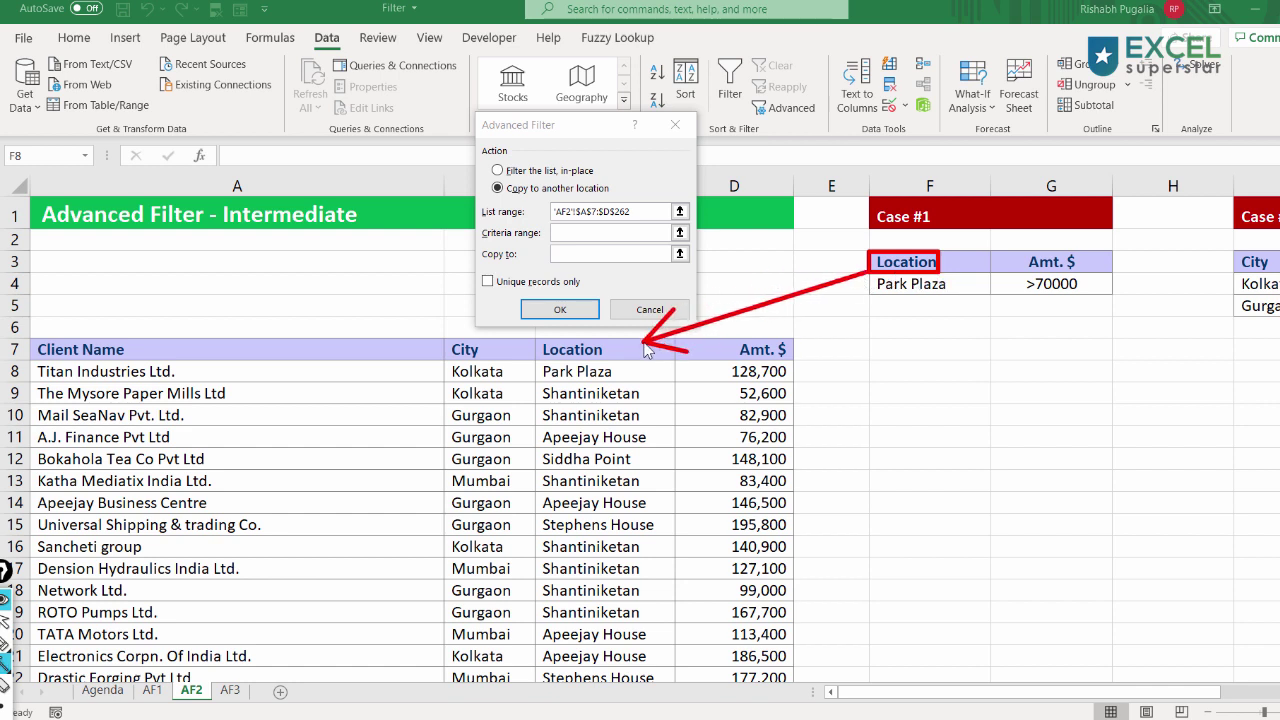
left_click_drag(1046, 268, 791, 347)
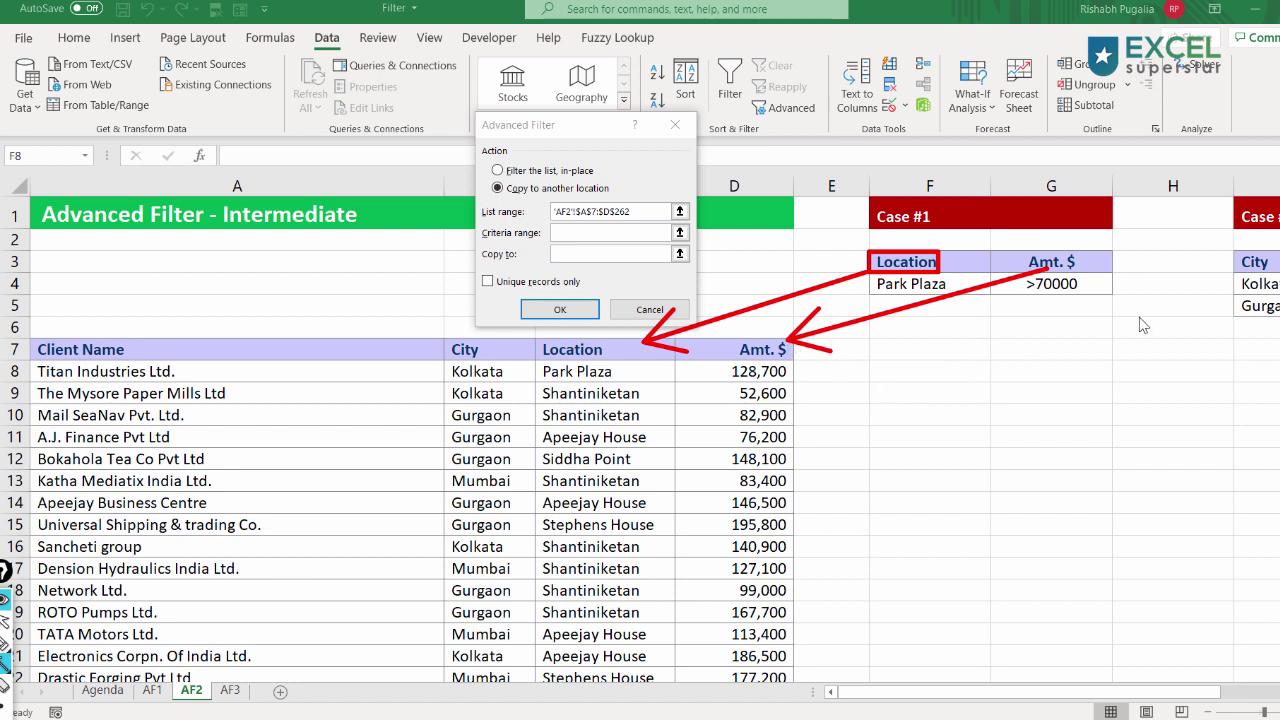
key("e")
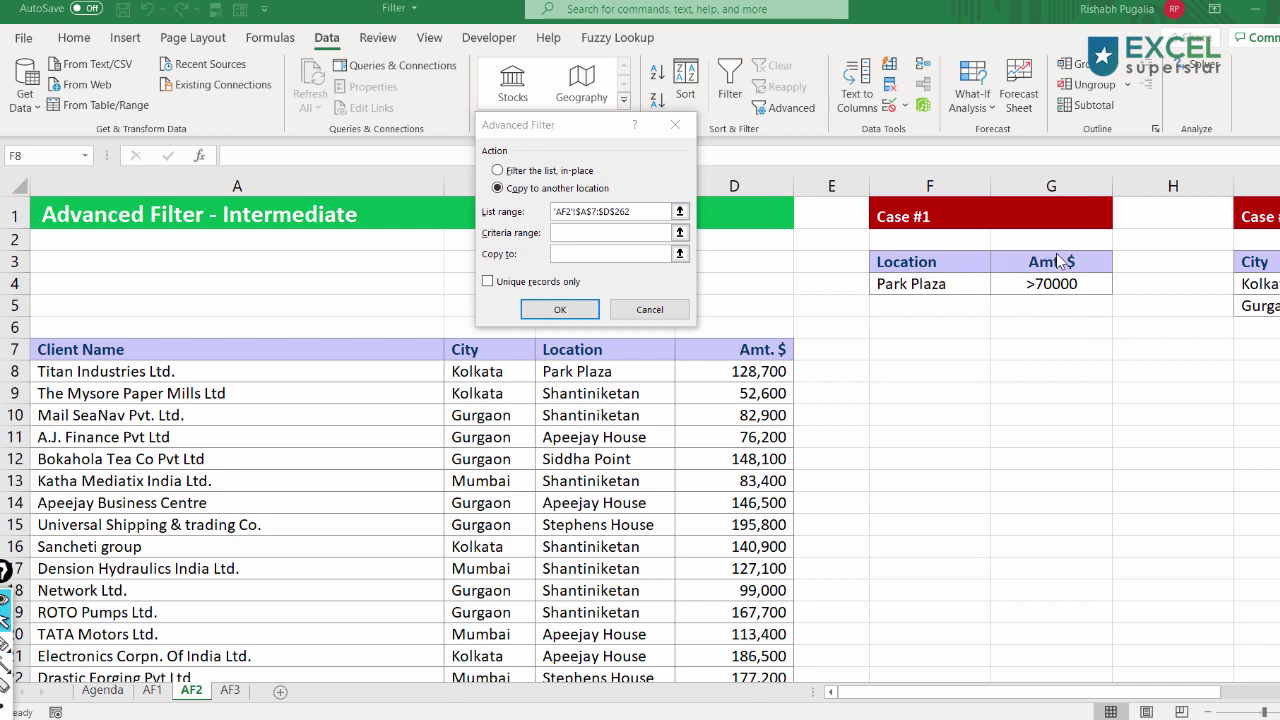
left_click(570, 233)
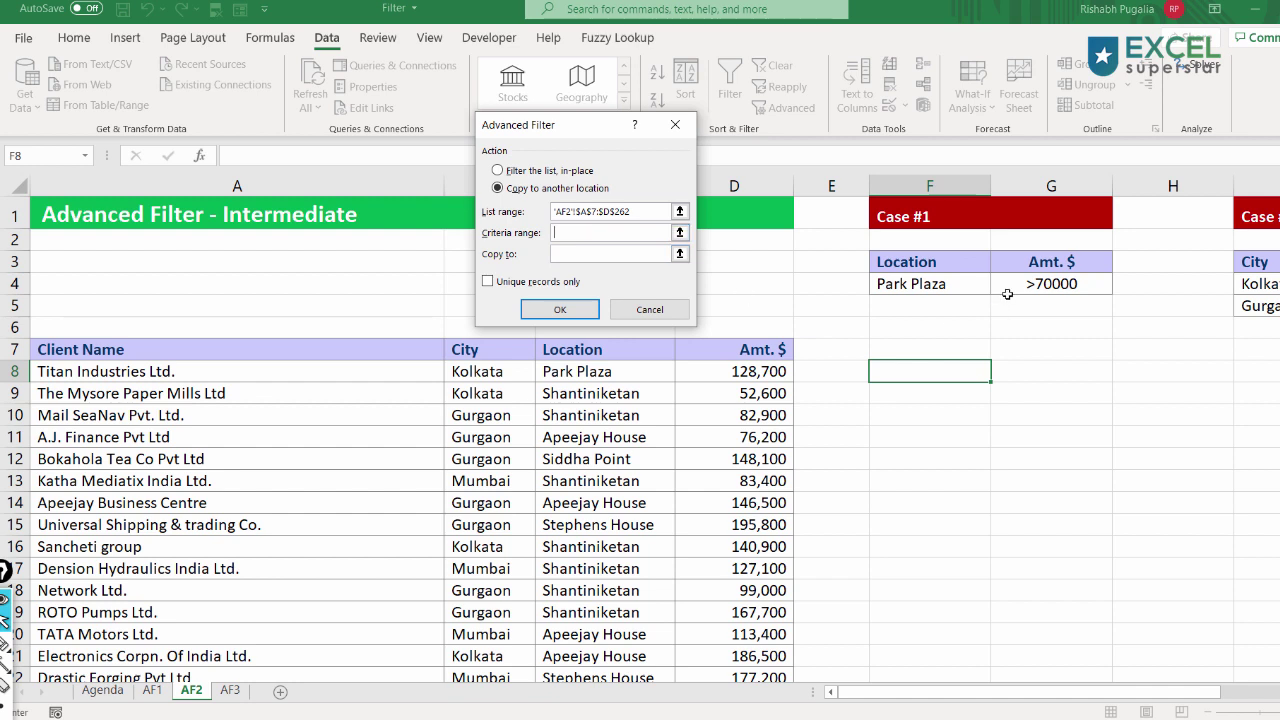
left_click_drag(928, 261, 1034, 283)
Step: Send the filter results to F10, toggle Unique records only, and run the filter
left_click(907, 350)
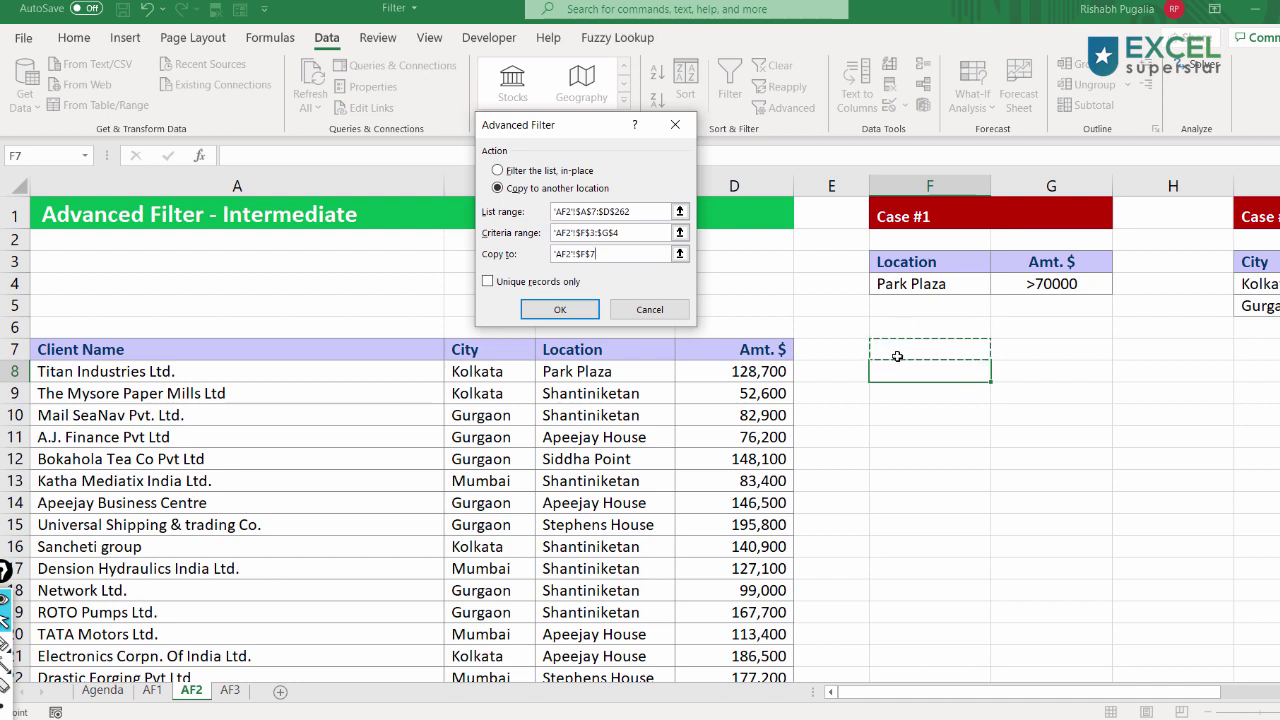
left_click(909, 413)
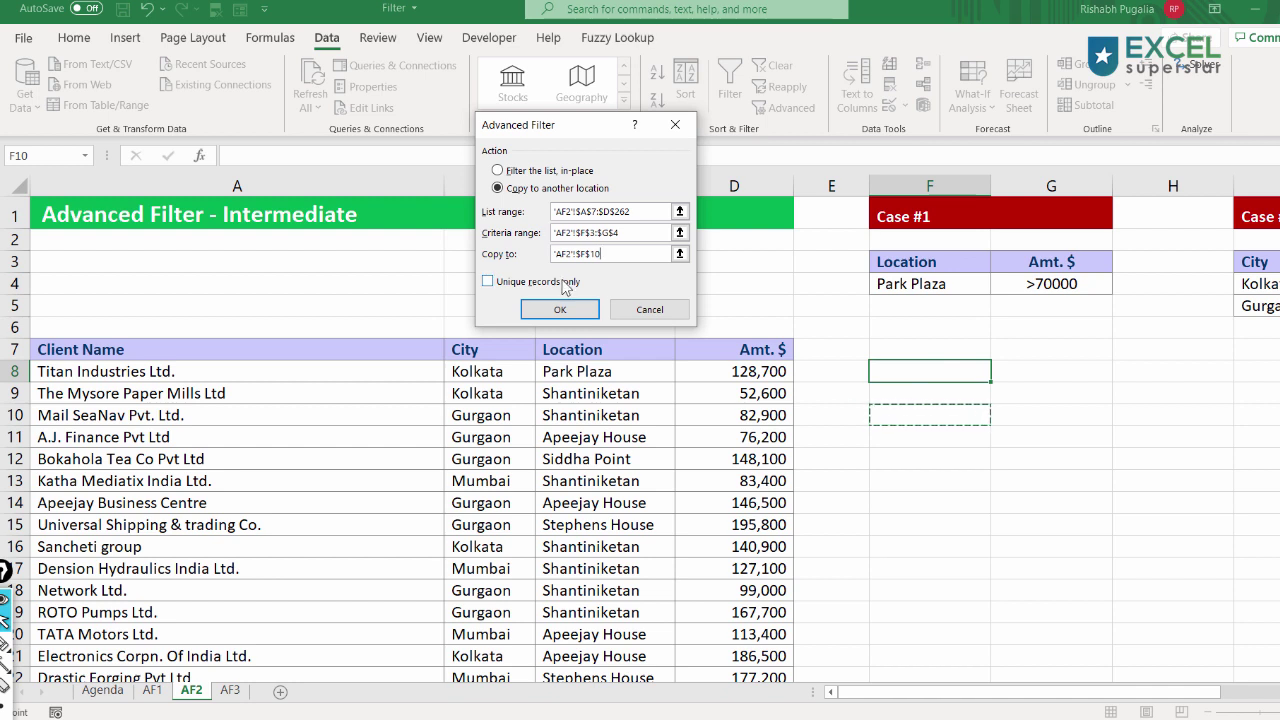
left_click(501, 285)
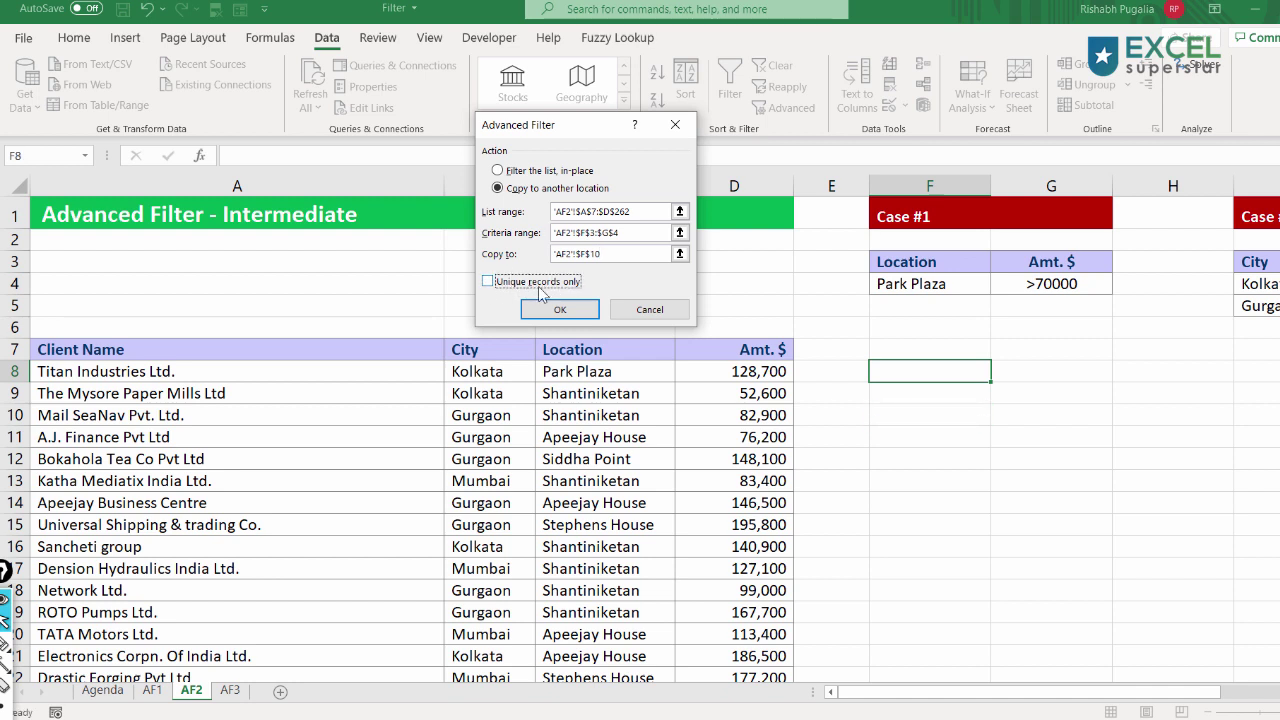
left_click(545, 309)
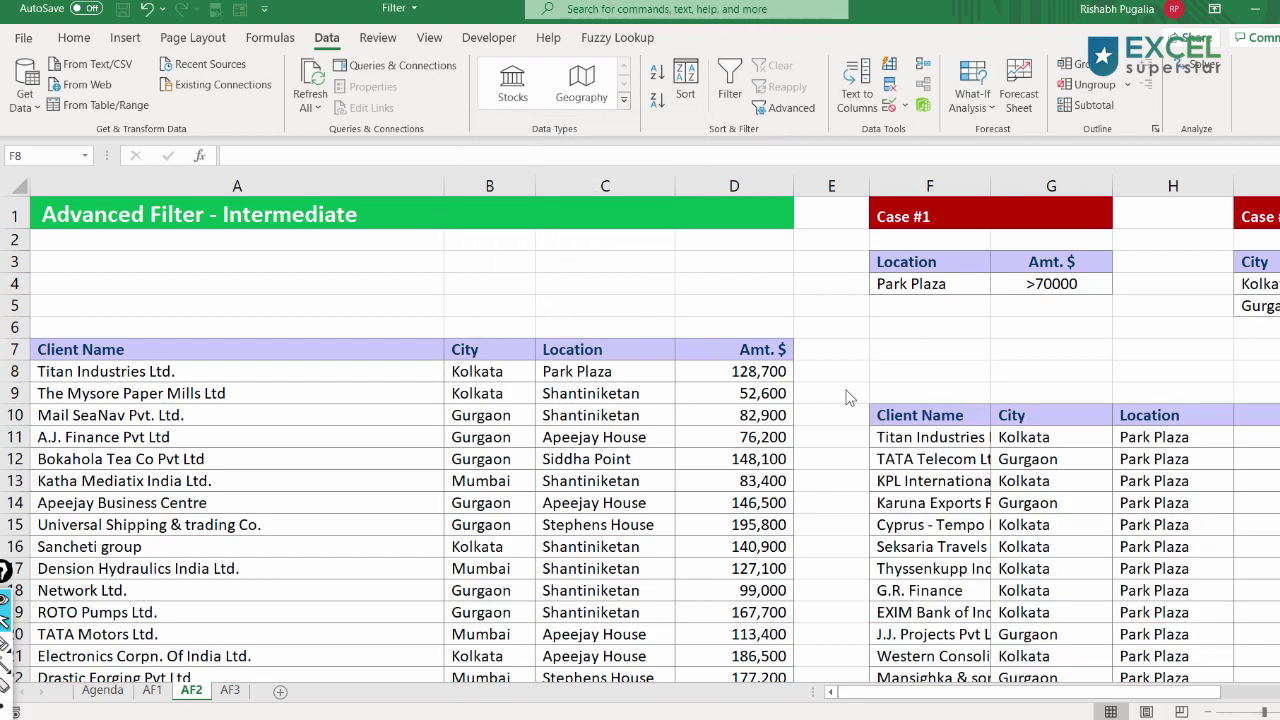
key("Down")
key("Right")
key("Down")
key("Right")
key("Down")
key("Right")
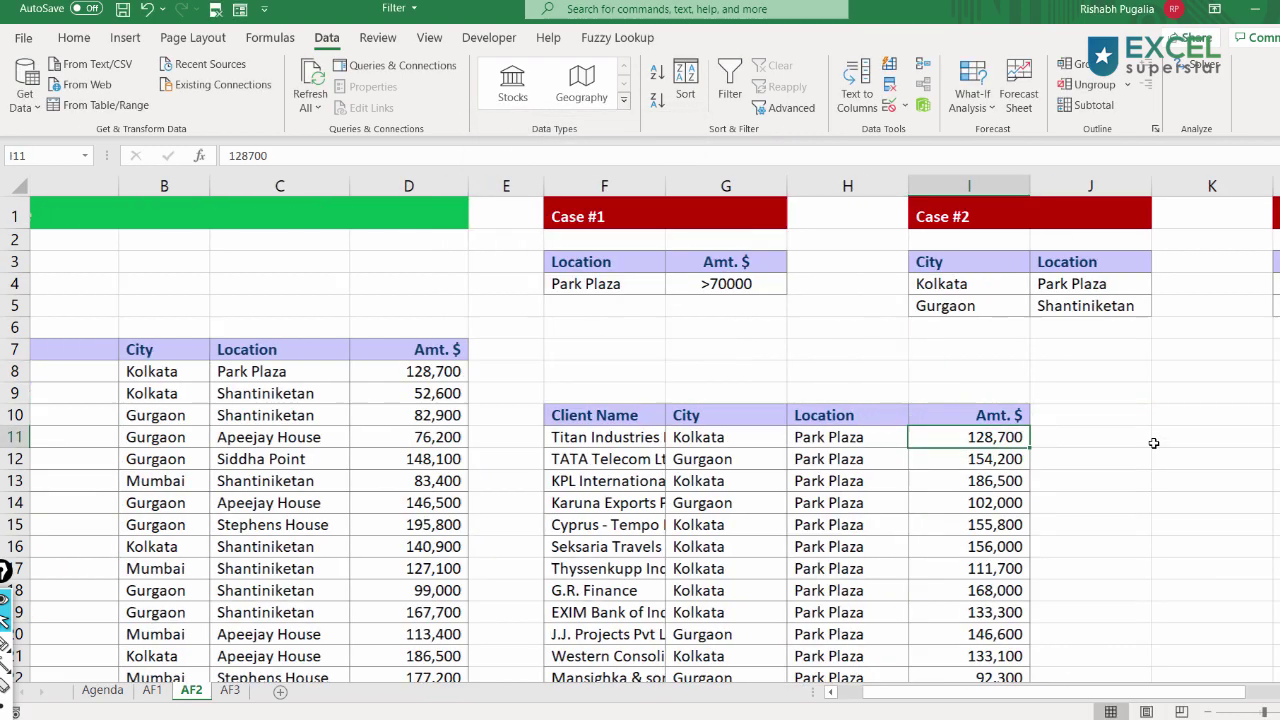
scroll(914, 449, "down", 1)
scroll(914, 449, "down", 2)
mouse_move(742, 275)
left_mouse_down()
mouse_move(745, 437)
mouse_move(863, 533)
left_mouse_up()
scroll(863, 531, "down", 4)
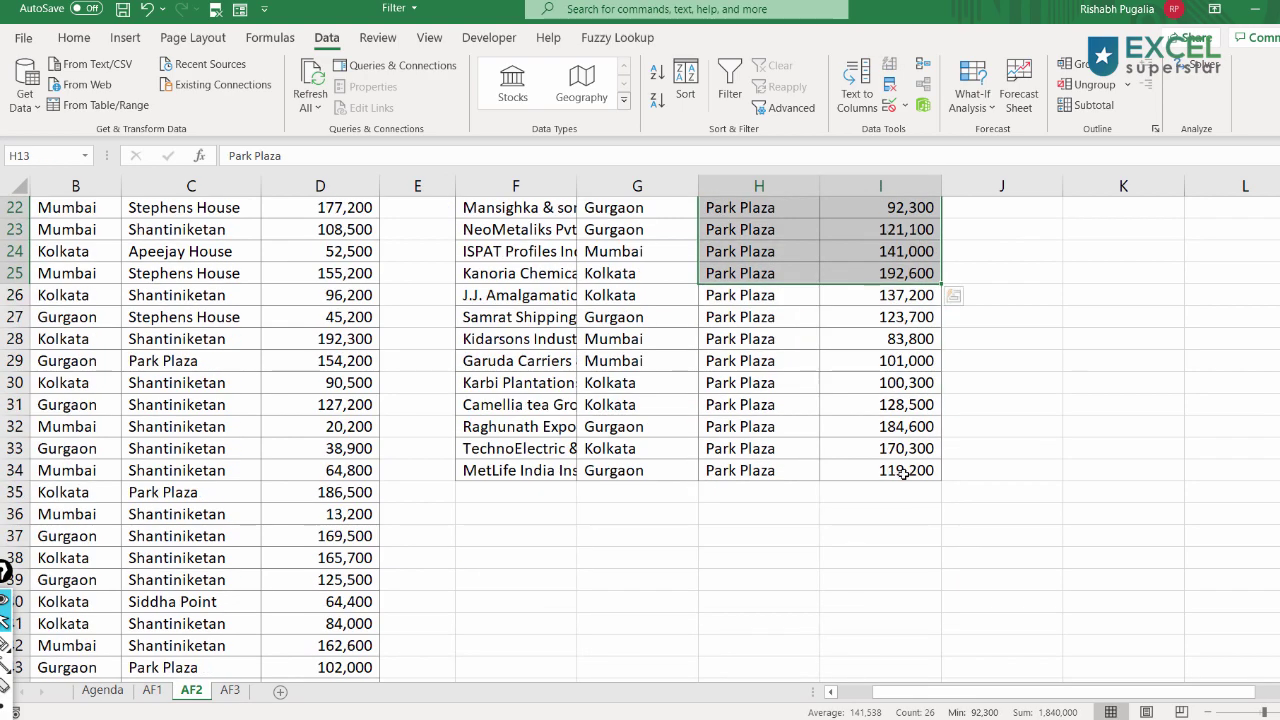
left_click_drag(903, 471, 491, 7)
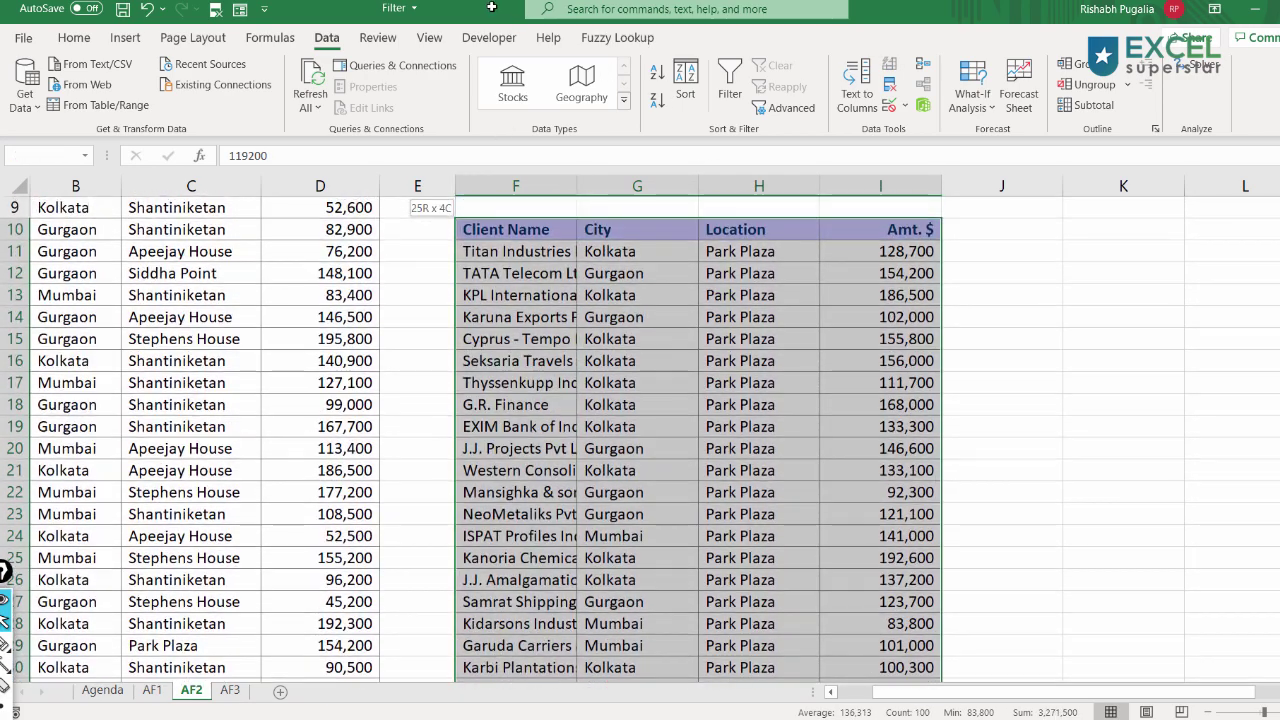
left_click_drag(491, 7, 548, 412)
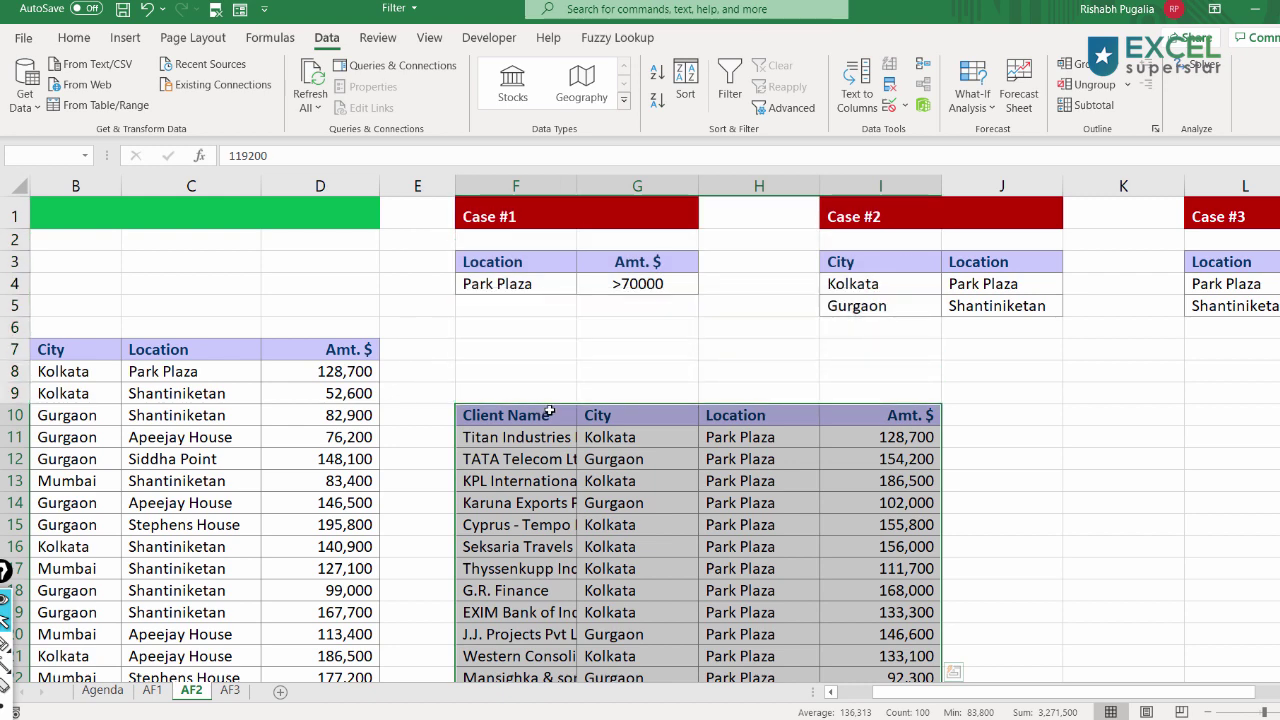
double_click(625, 280)
left_click_drag(620, 284, 630, 284)
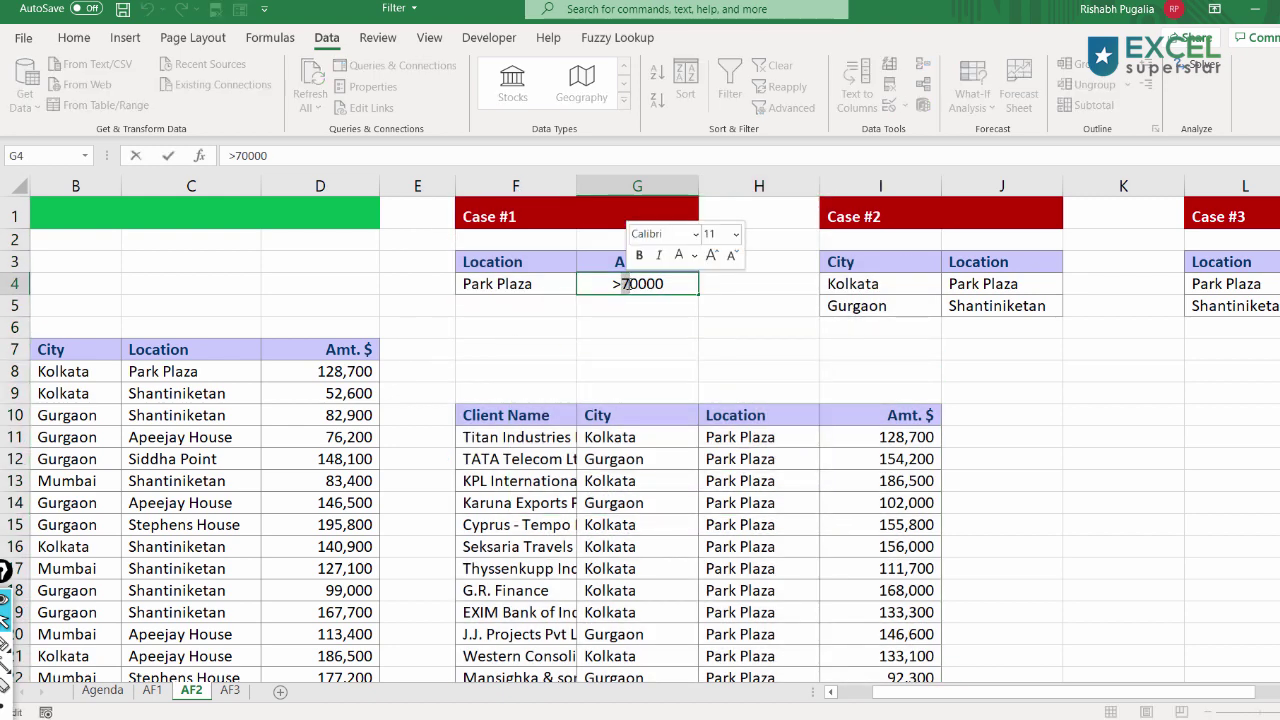
type("5")
left_click(675, 343)
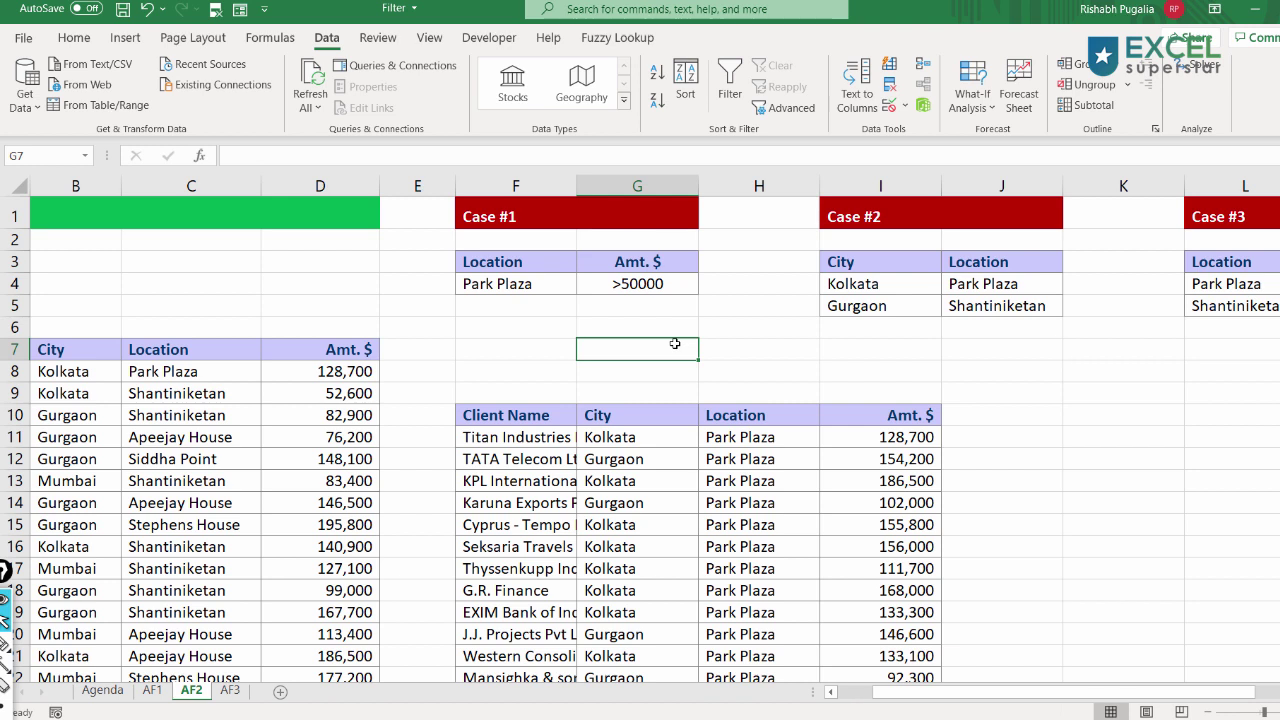
key("ctrl+z")
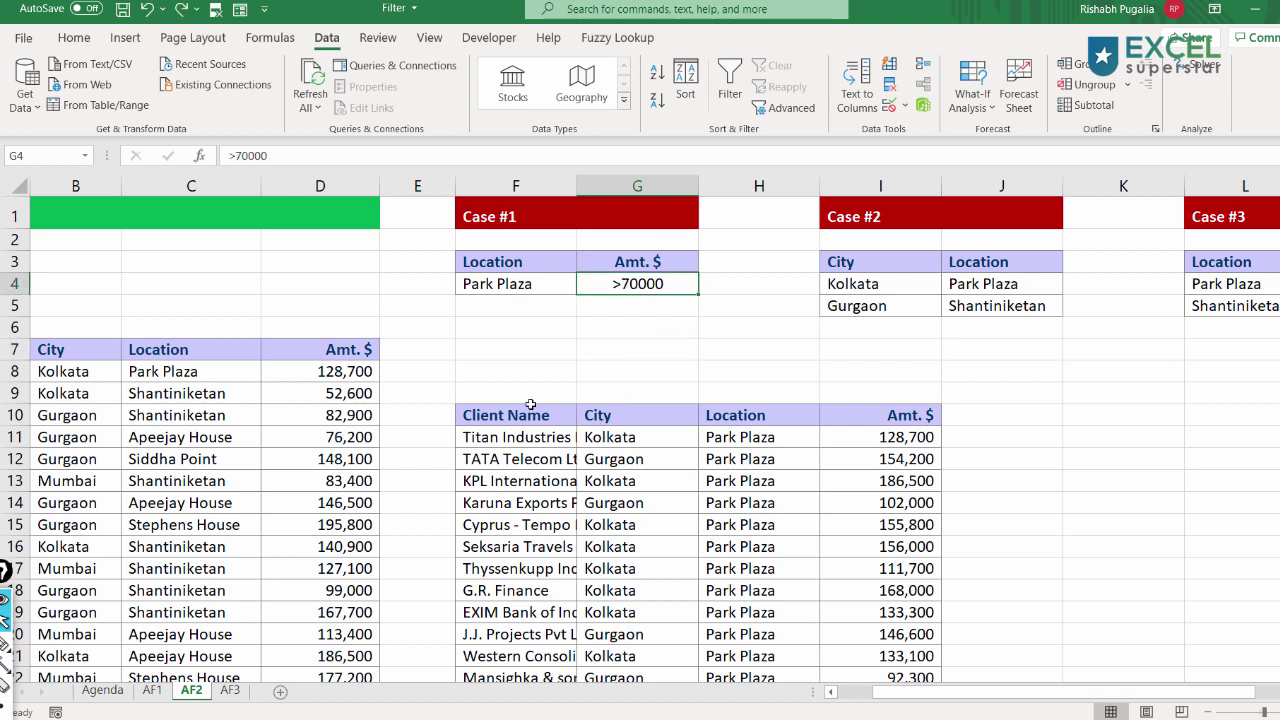
left_click(522, 389)
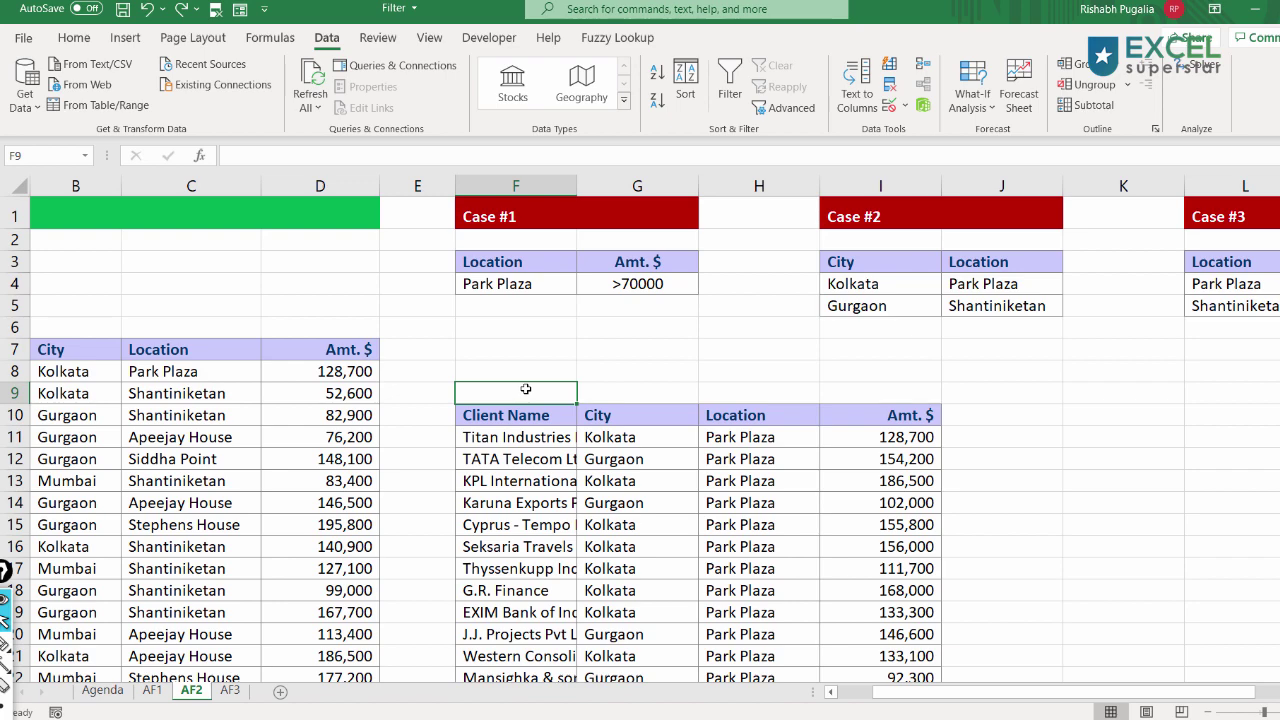
Step: Attempt to select the old results with Ctrl+Shift arrow keys, then cancel the oversized selection
key("shift+Down")
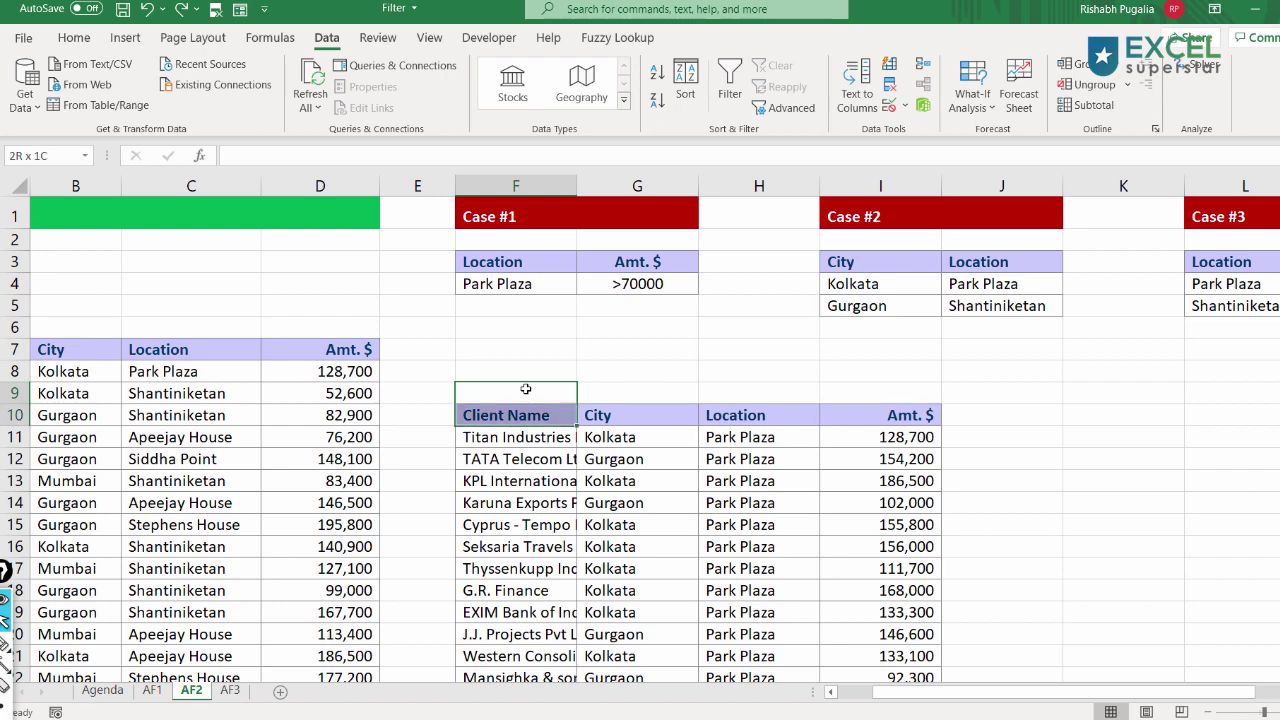
key("ctrl+shift+Down")
key("ctrl+shift+Right")
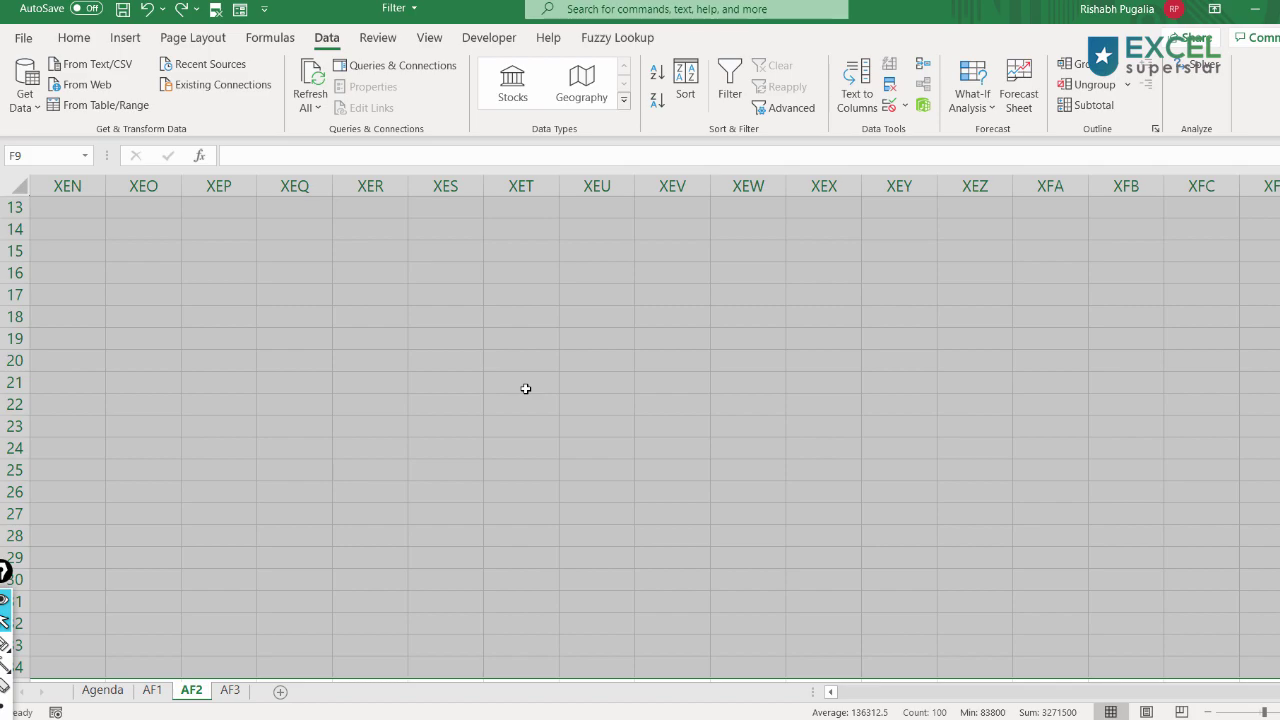
key("Home")
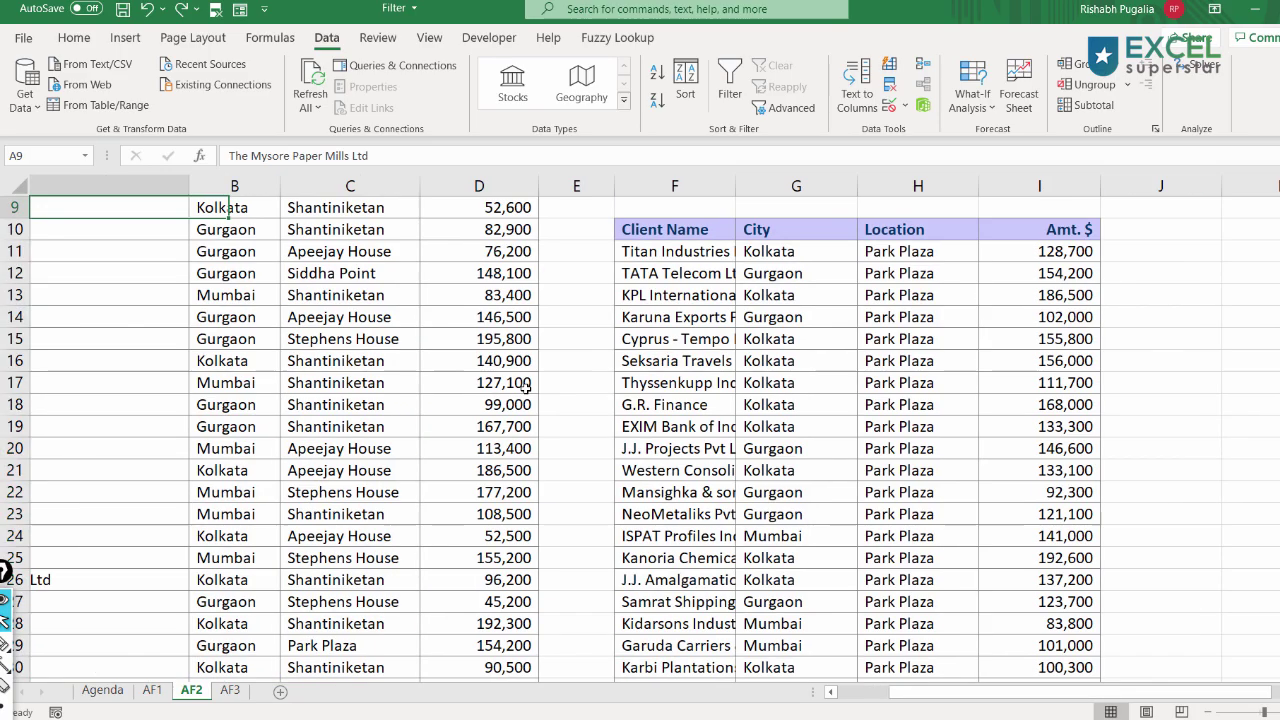
scroll(933, 403, "up", 3)
left_click_drag(950, 388, 900, 634)
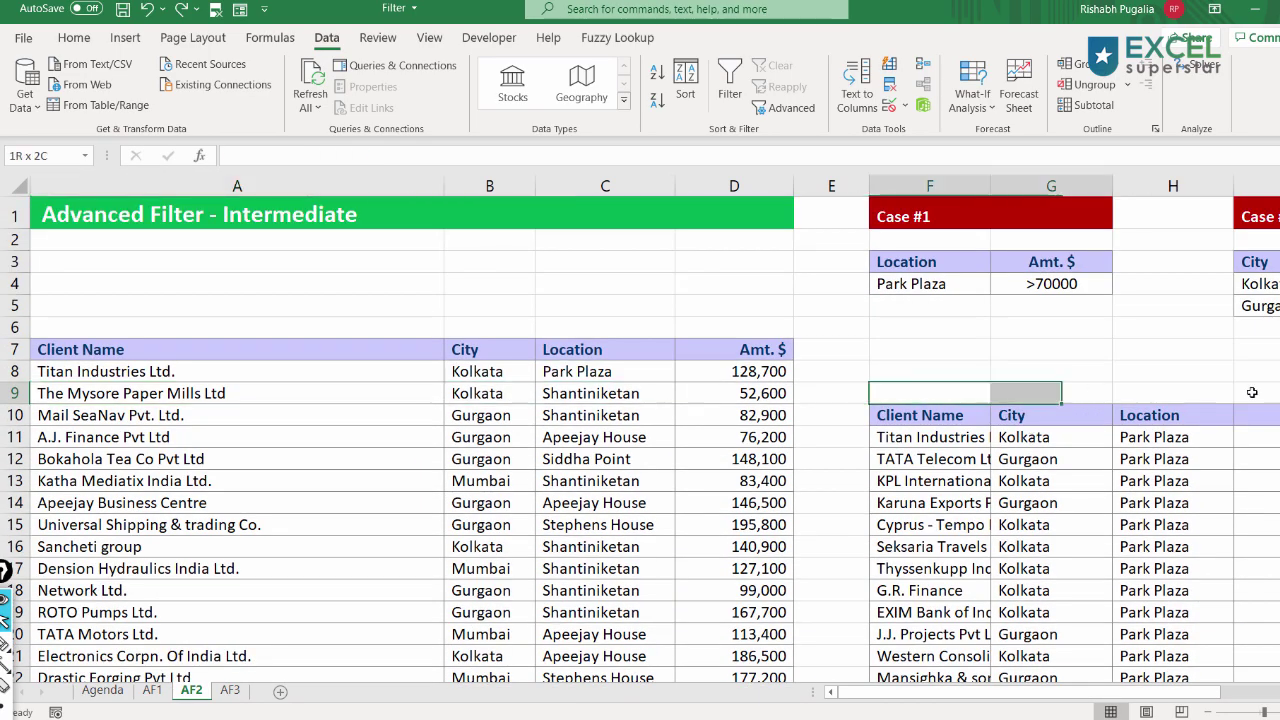
scroll(905, 464, "down", 2)
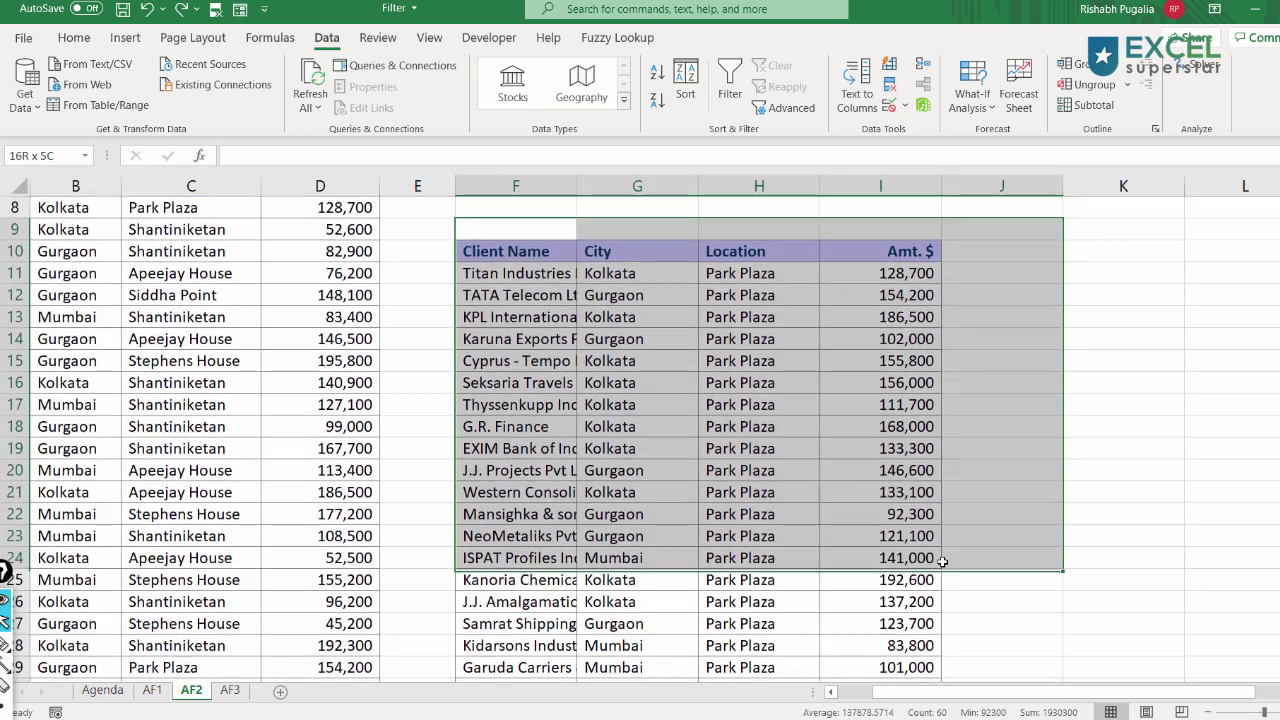
left_click(905, 468)
Step: Select the old Case #1 results block F10:I34 and delete it
left_click(525, 204)
key("ctrl+c")
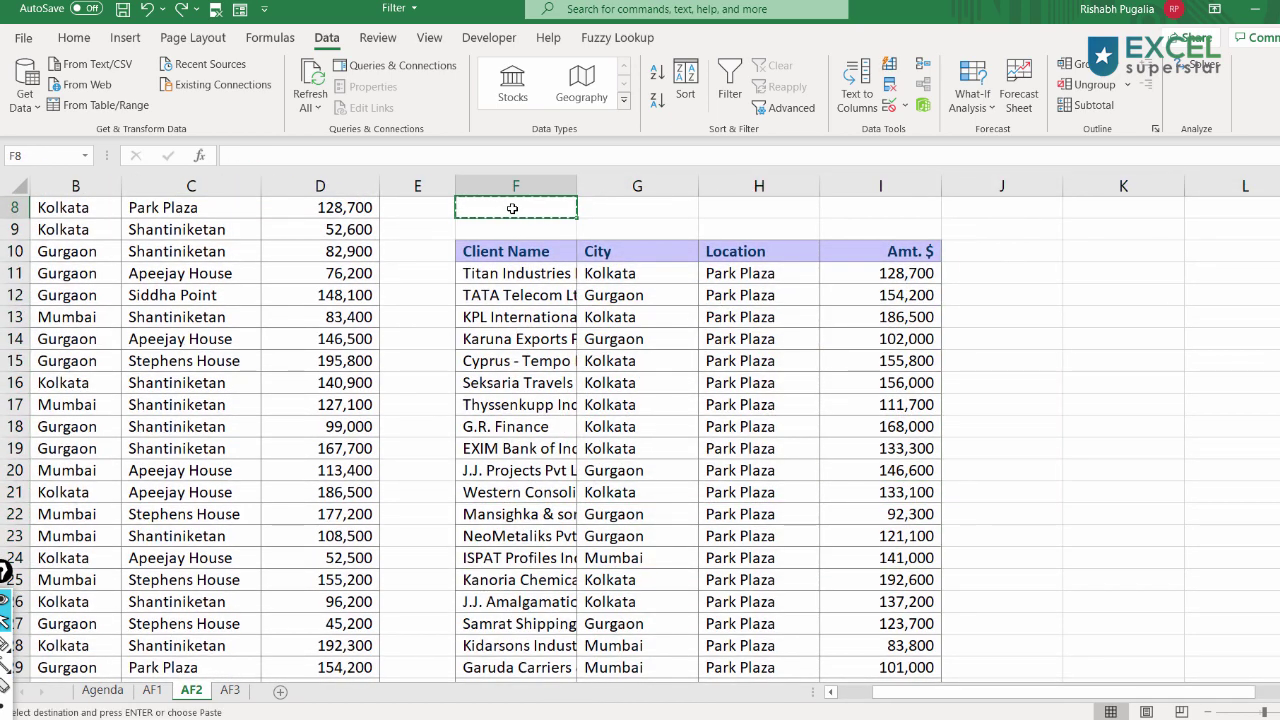
mouse_move(529, 251)
left_mouse_down()
mouse_move(778, 560)
mouse_move(893, 626)
left_mouse_up()
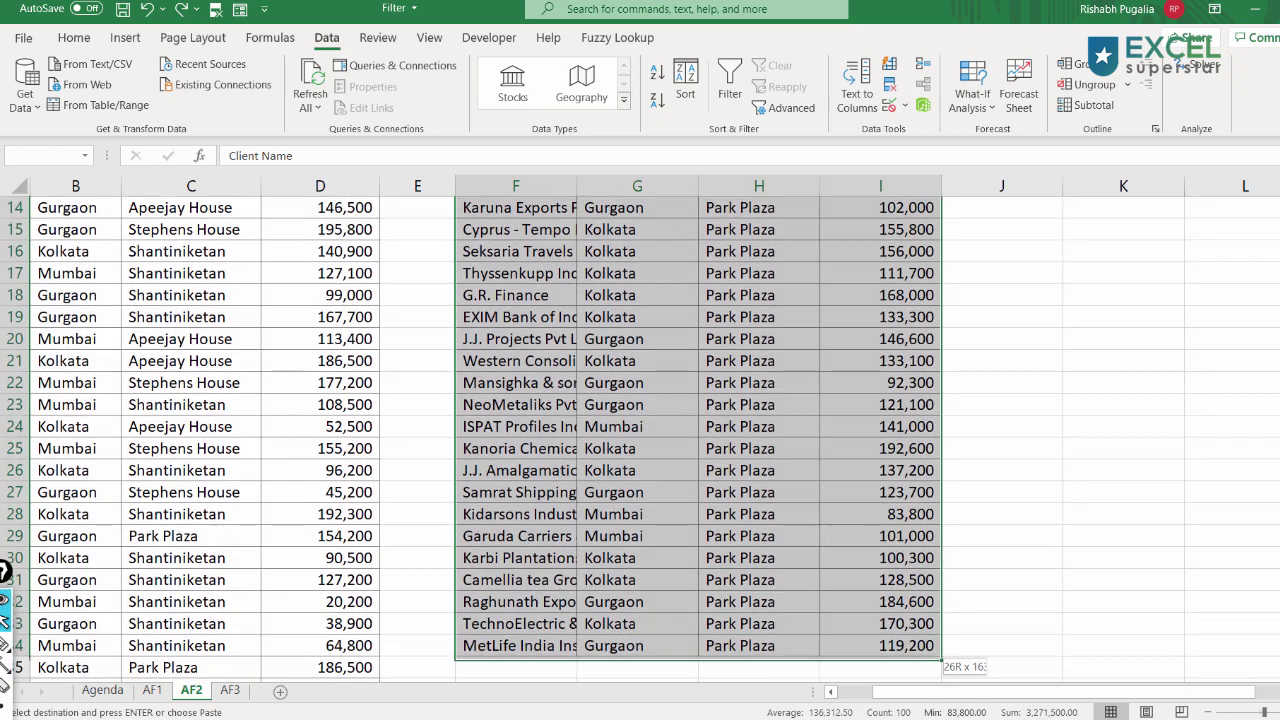
key("Delete")
scroll(900, 536, "up", 5)
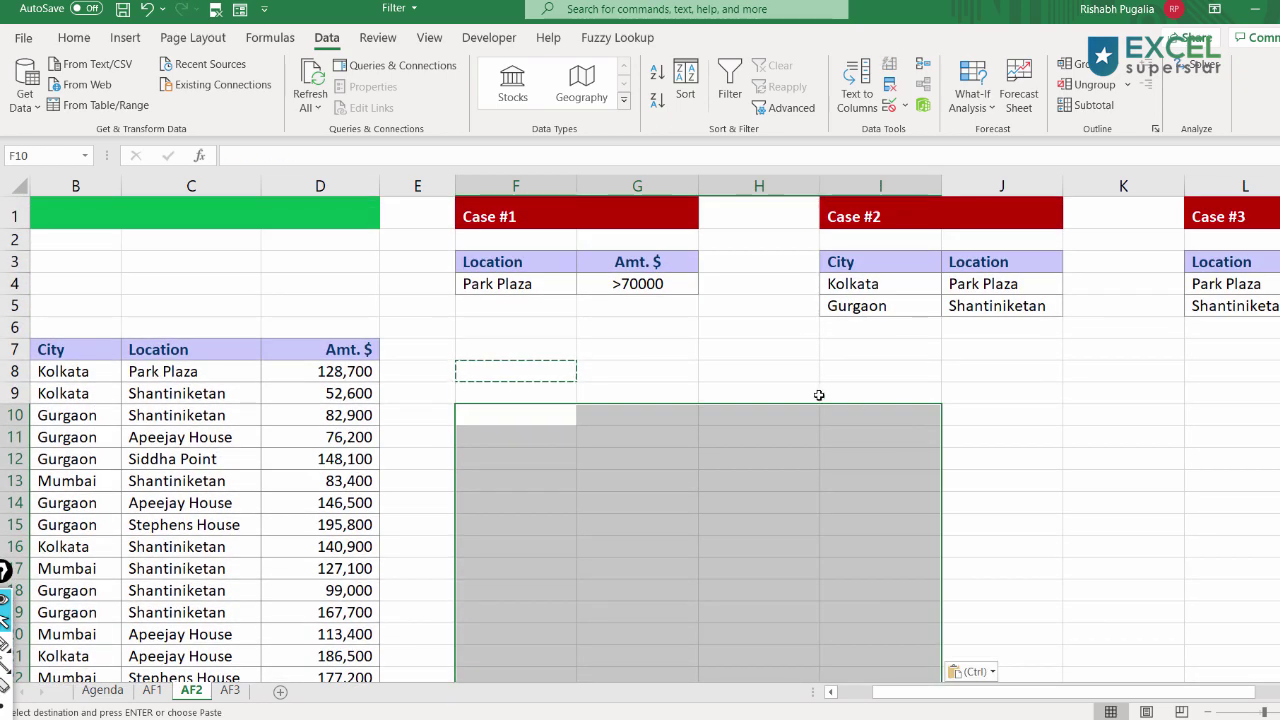
left_click(750, 367)
key("Right")
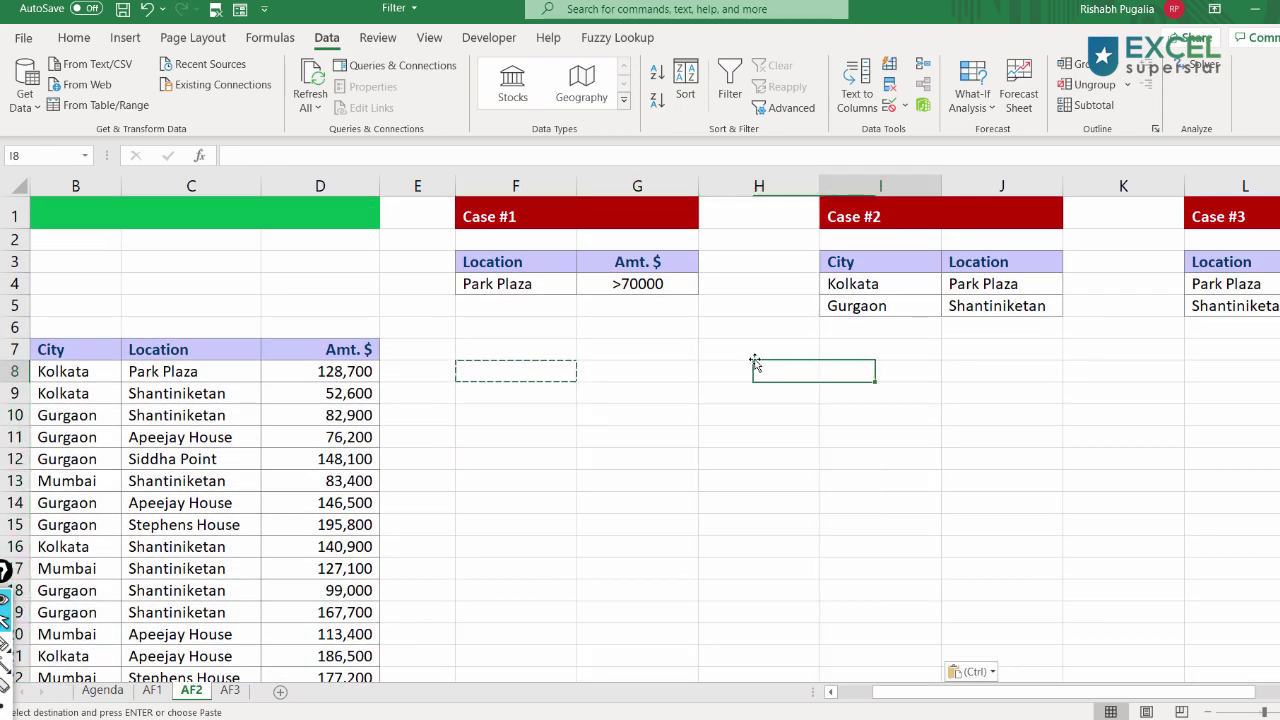
key("Right")
Step: Review the Case #3 criteria rows: Park Plaza >70000 and Shantiniketan >50000
key("Right")
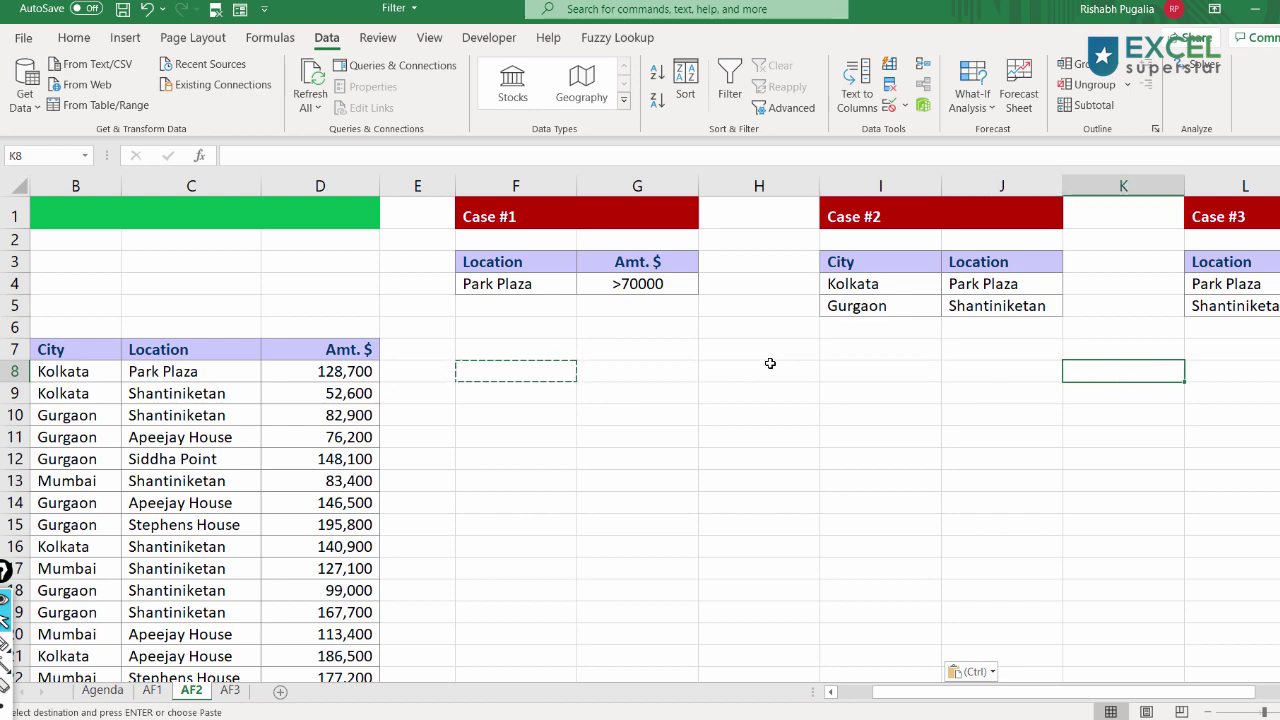
key("Right")
key("Right")
key("Right")
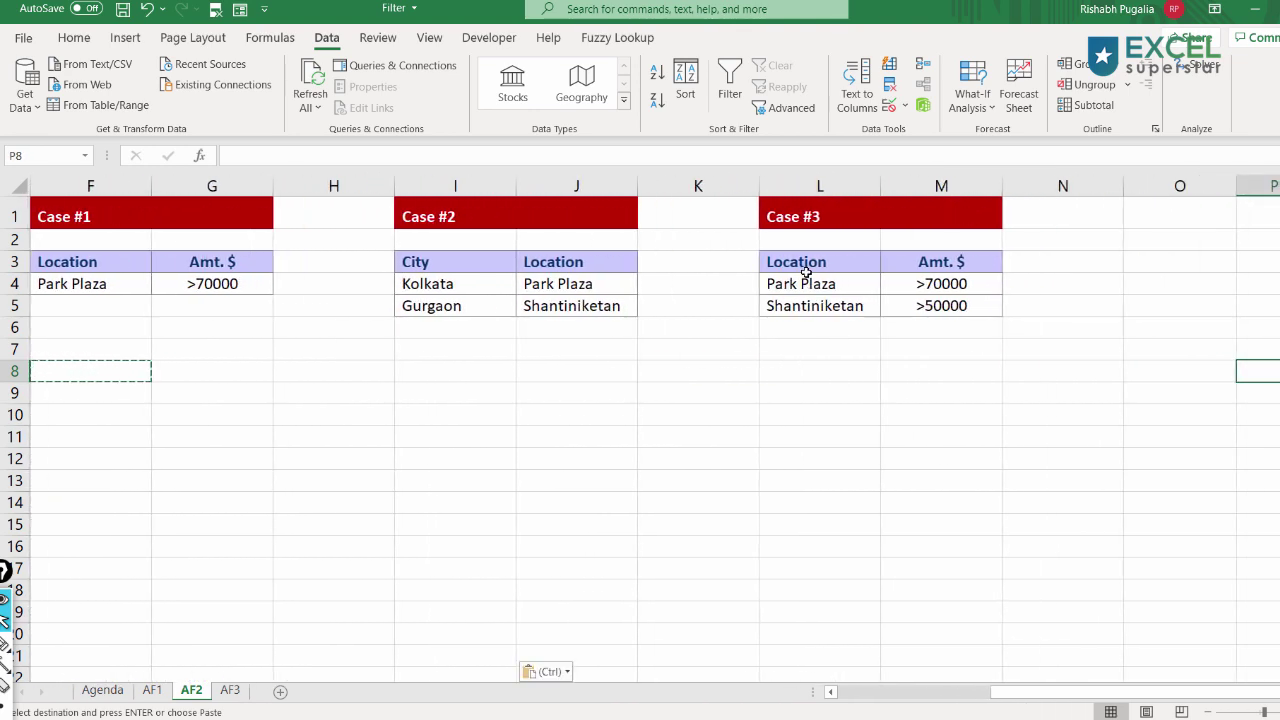
left_click_drag(803, 266, 920, 305)
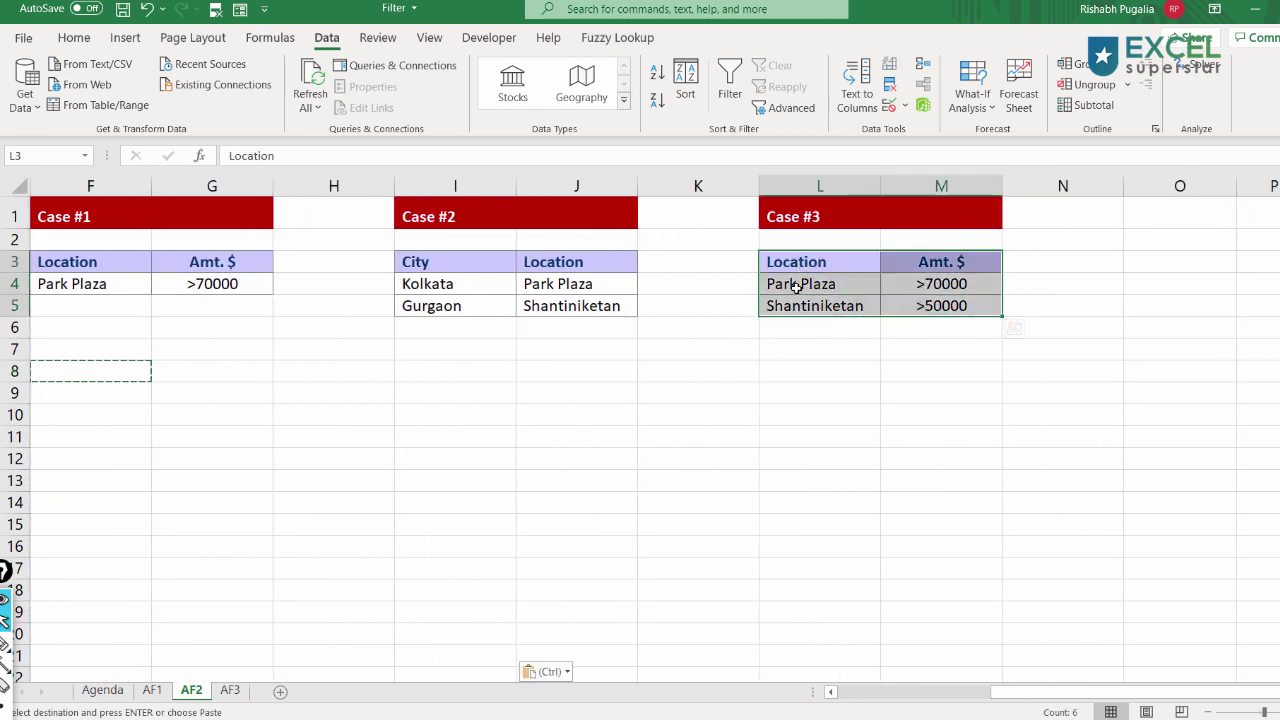
left_click_drag(795, 285, 987, 288)
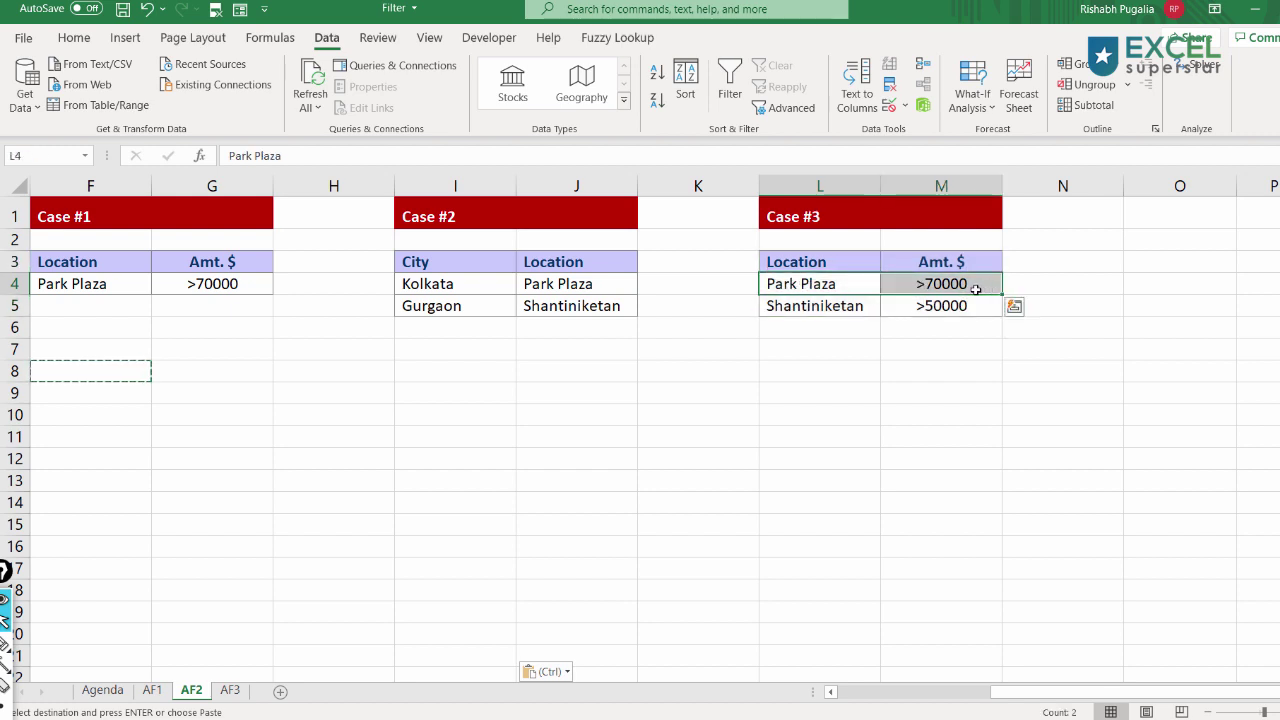
left_click(818, 306)
left_click_drag(818, 306, 929, 306)
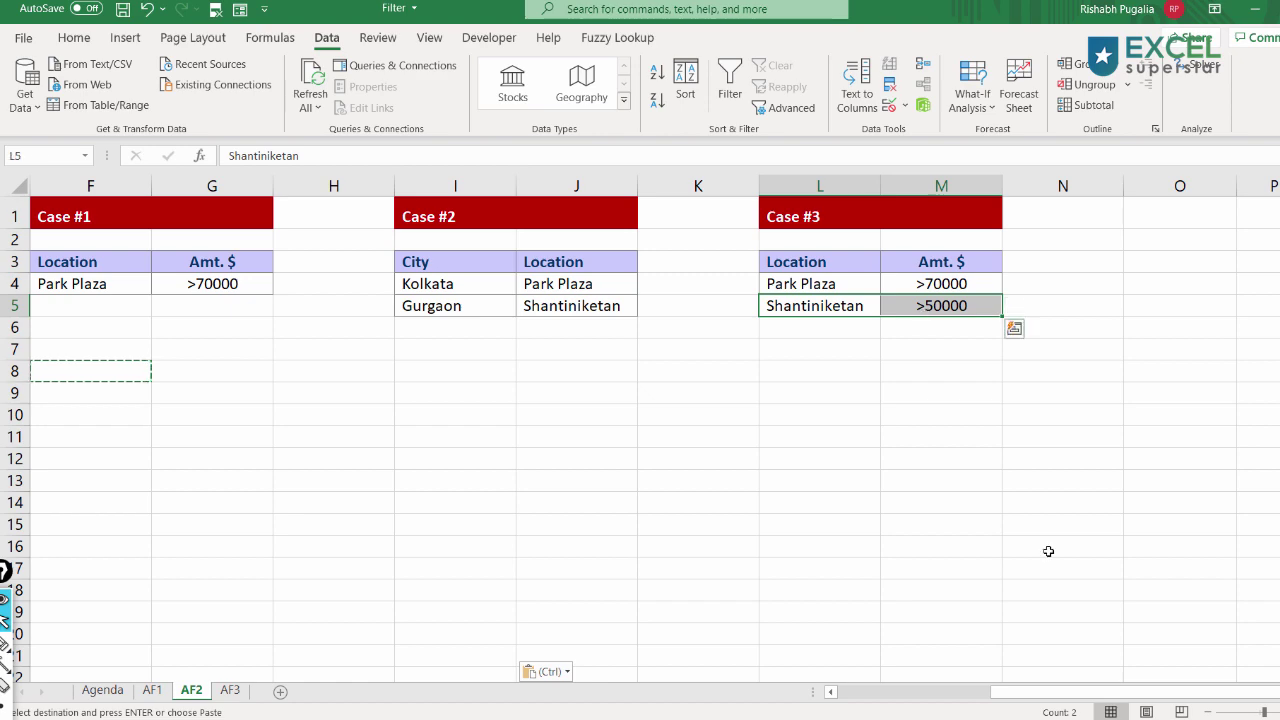
Step: Return to the client table, select F8 and cancel the pending copy
left_click(957, 697)
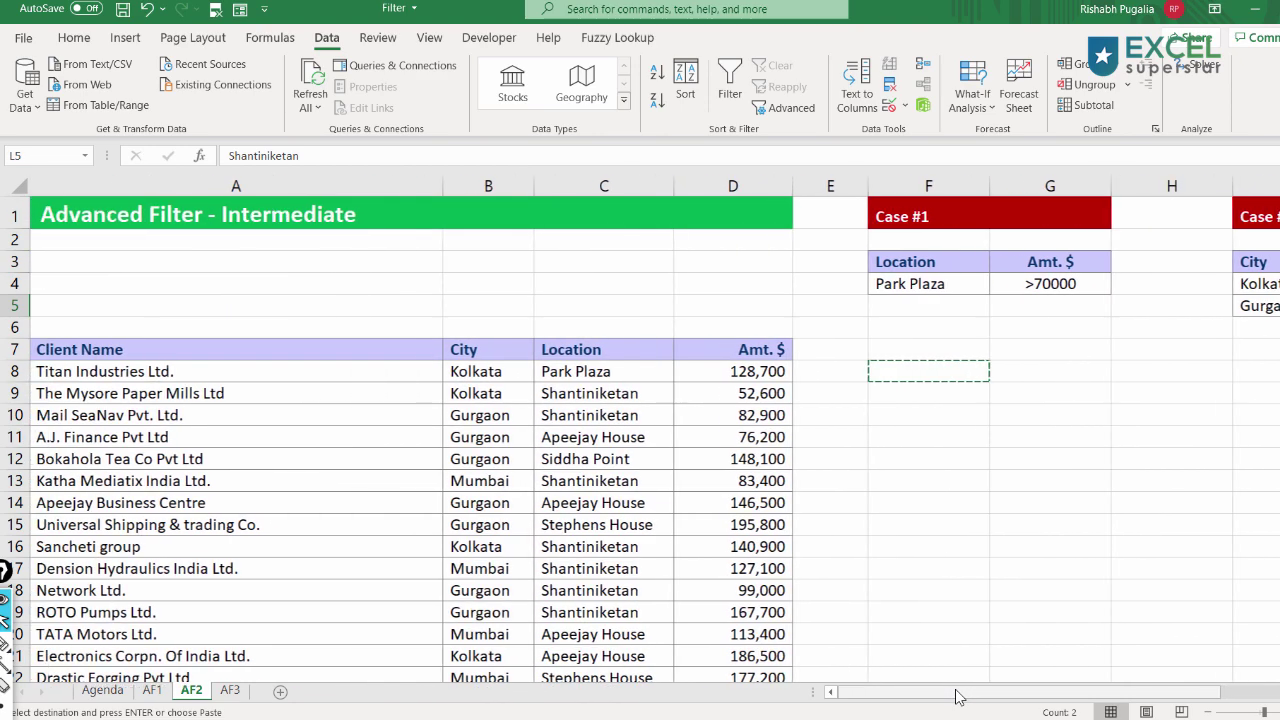
left_click(911, 371)
key("Escape")
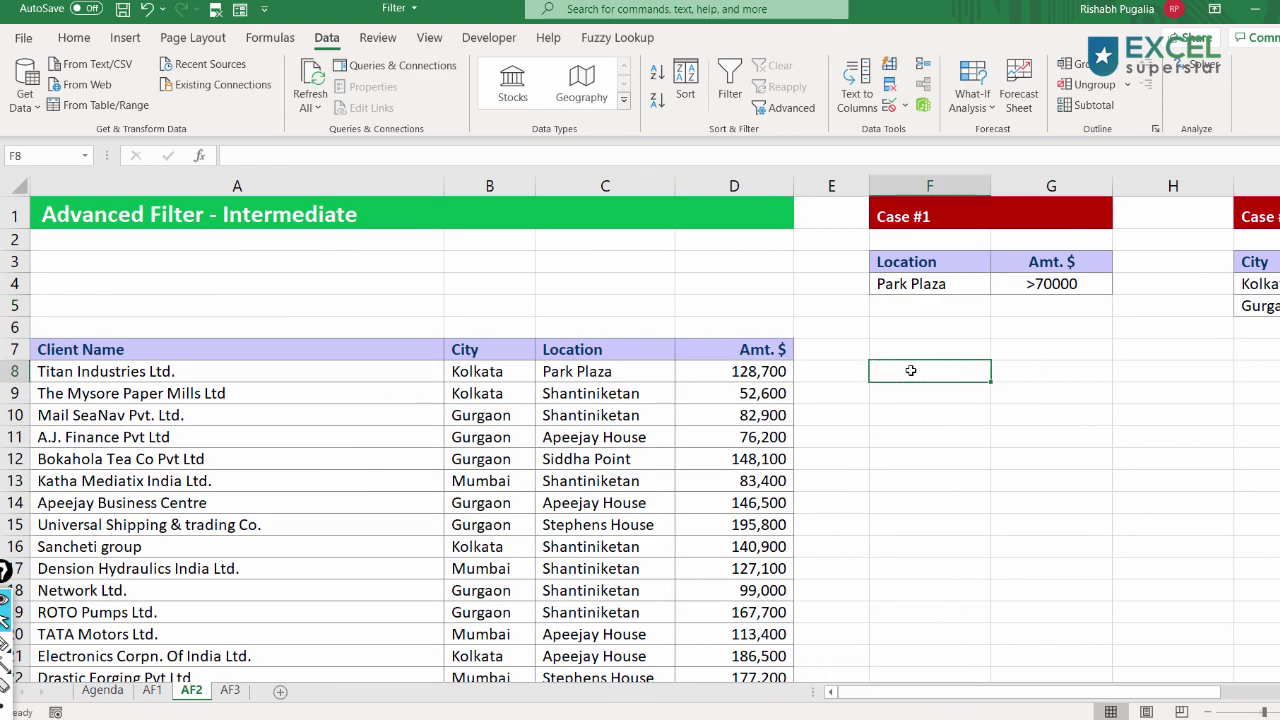
Step: Open Advanced Filter, choose Copy to another location and clear the old criteria range
left_click(792, 110)
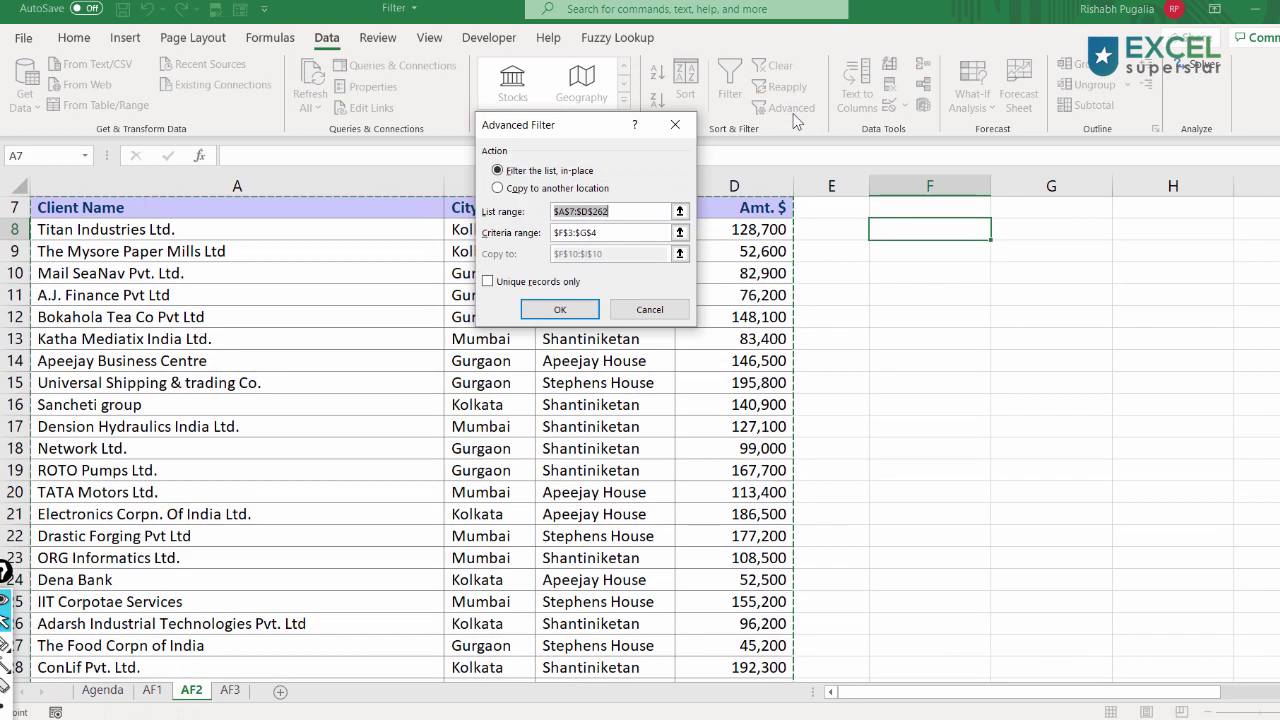
left_click_drag(560, 124, 971, 183)
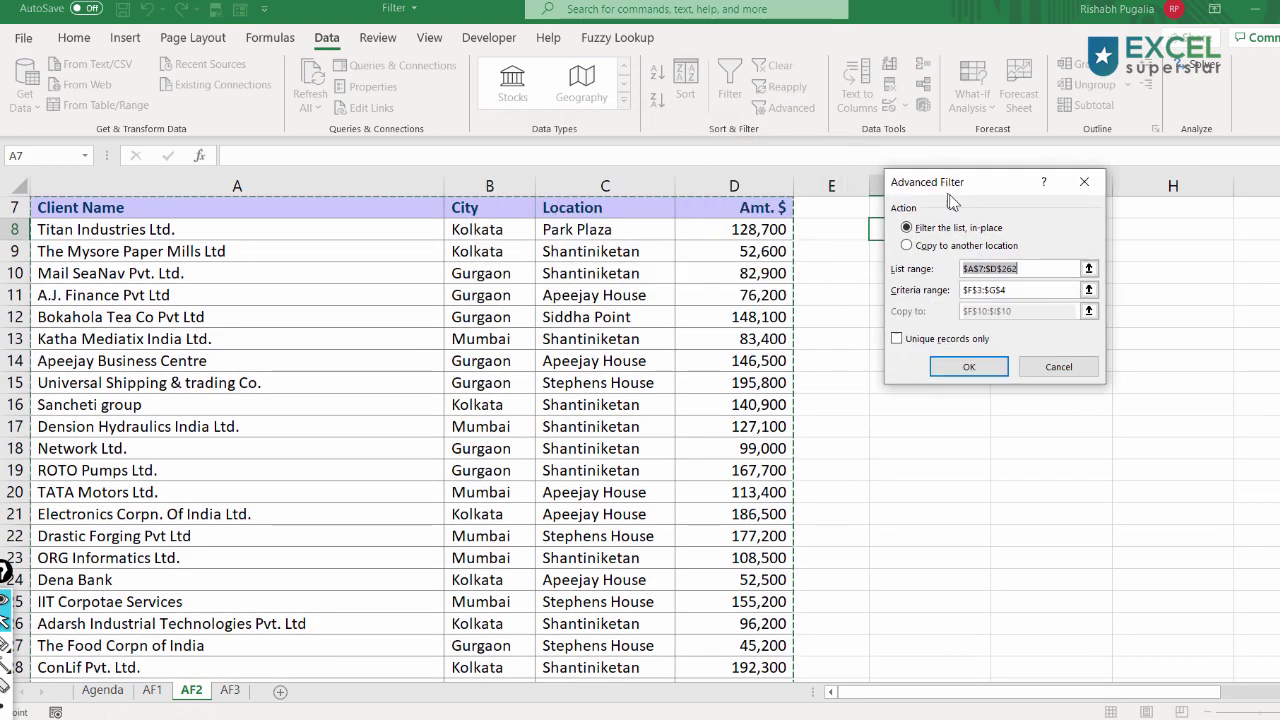
left_click(912, 247)
key("Tab")
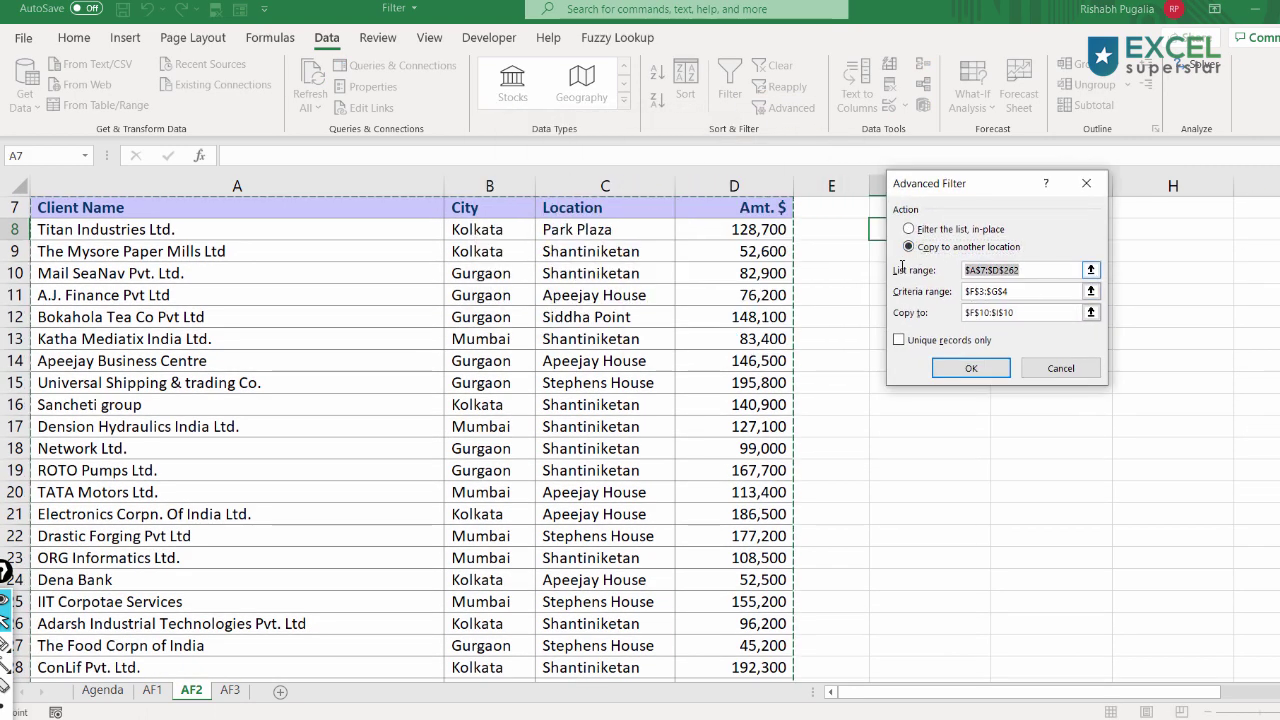
key("Tab")
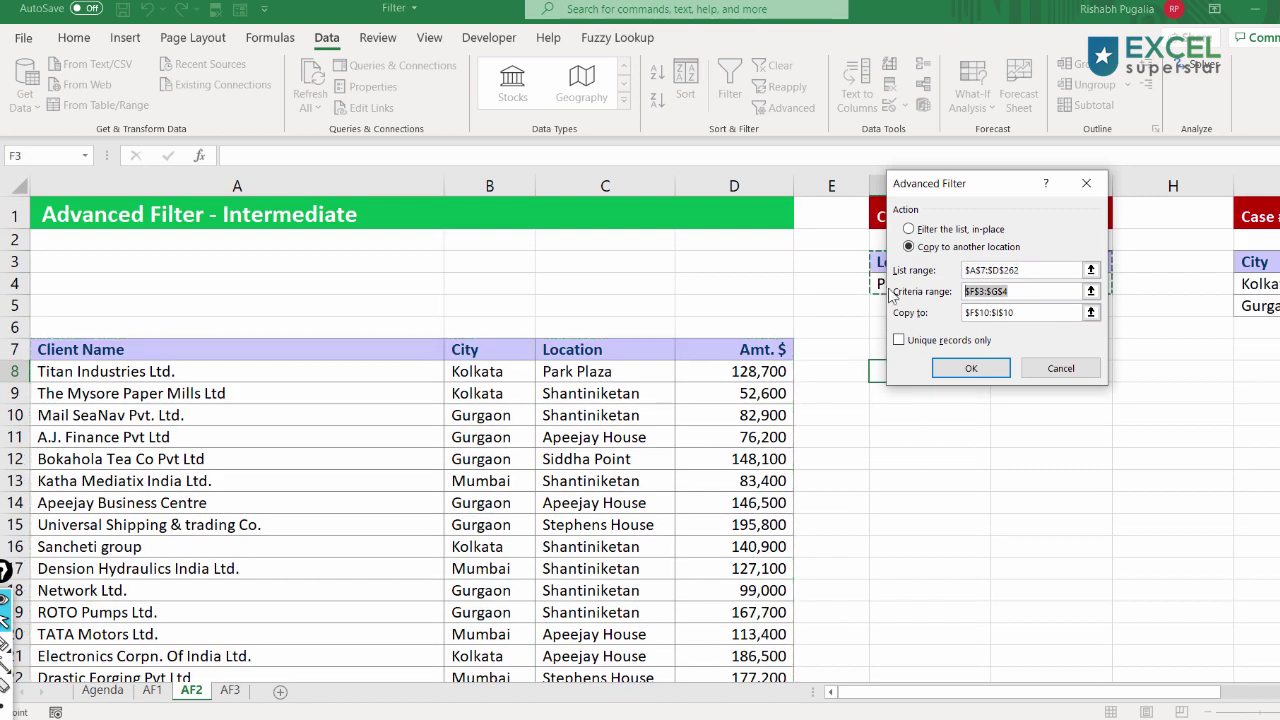
key("BackSpace")
Step: Set the criteria range to Case #3 L3:M5 and the destination to F9, then run the filter
left_click_drag(1057, 692, 1210, 695)
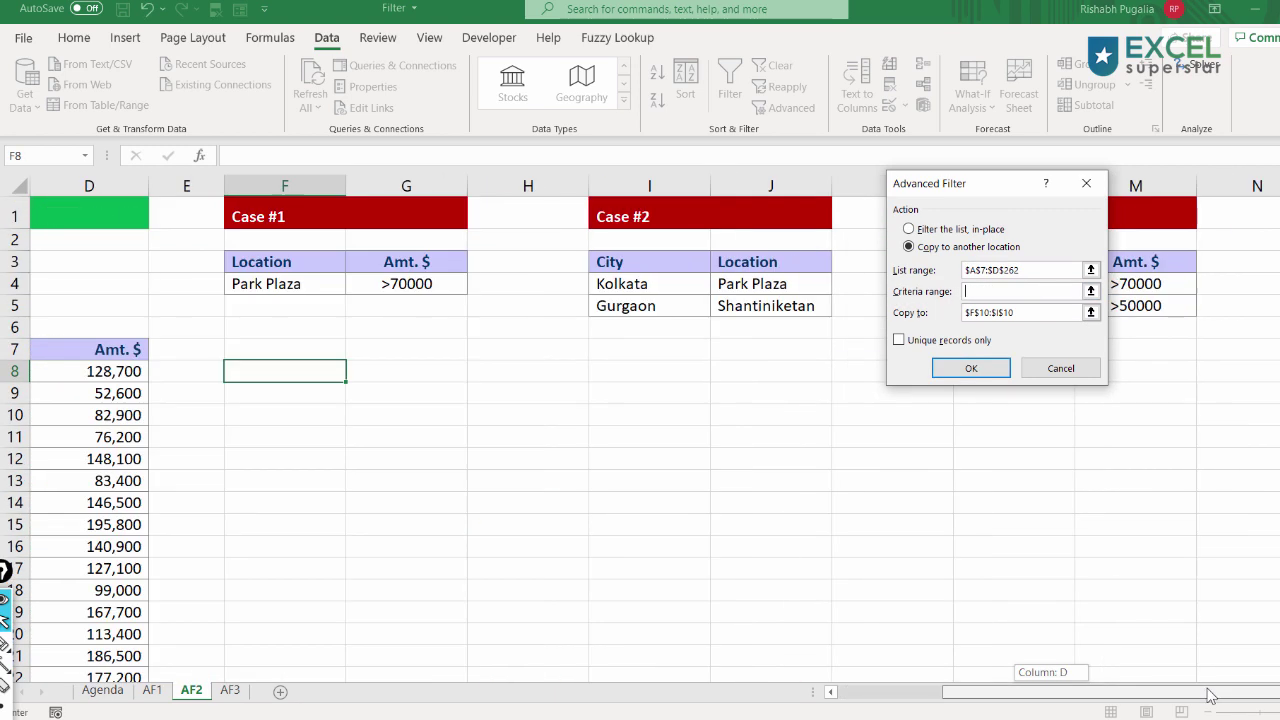
left_click_drag(967, 190, 689, 190)
left_click_drag(969, 272, 1120, 306)
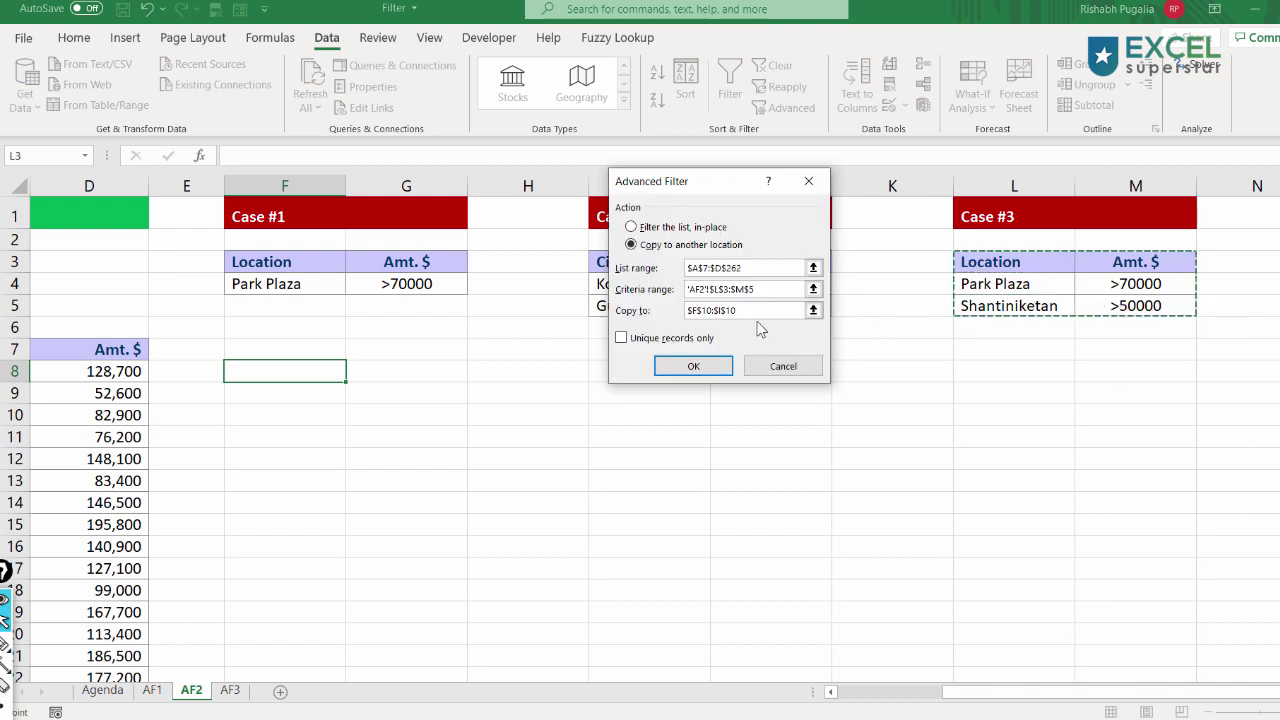
left_click_drag(745, 310, 612, 318)
key("BackSpace")
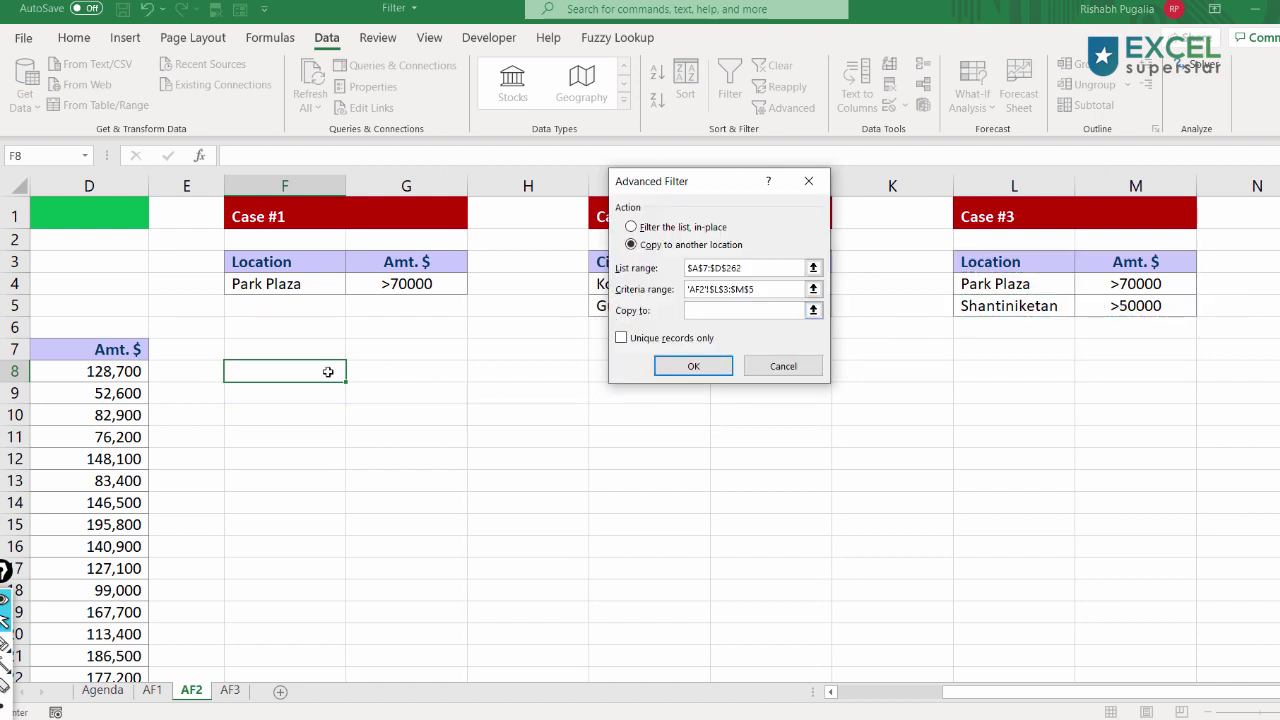
left_click(276, 392)
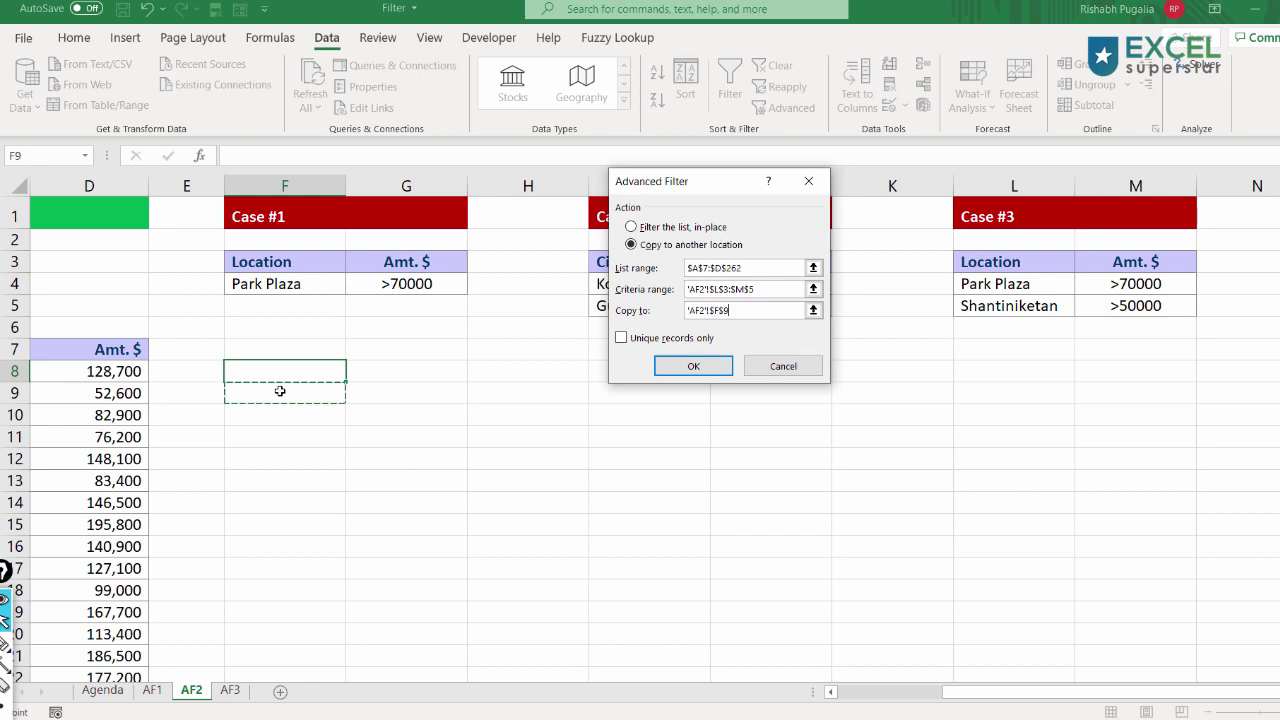
left_click(693, 368)
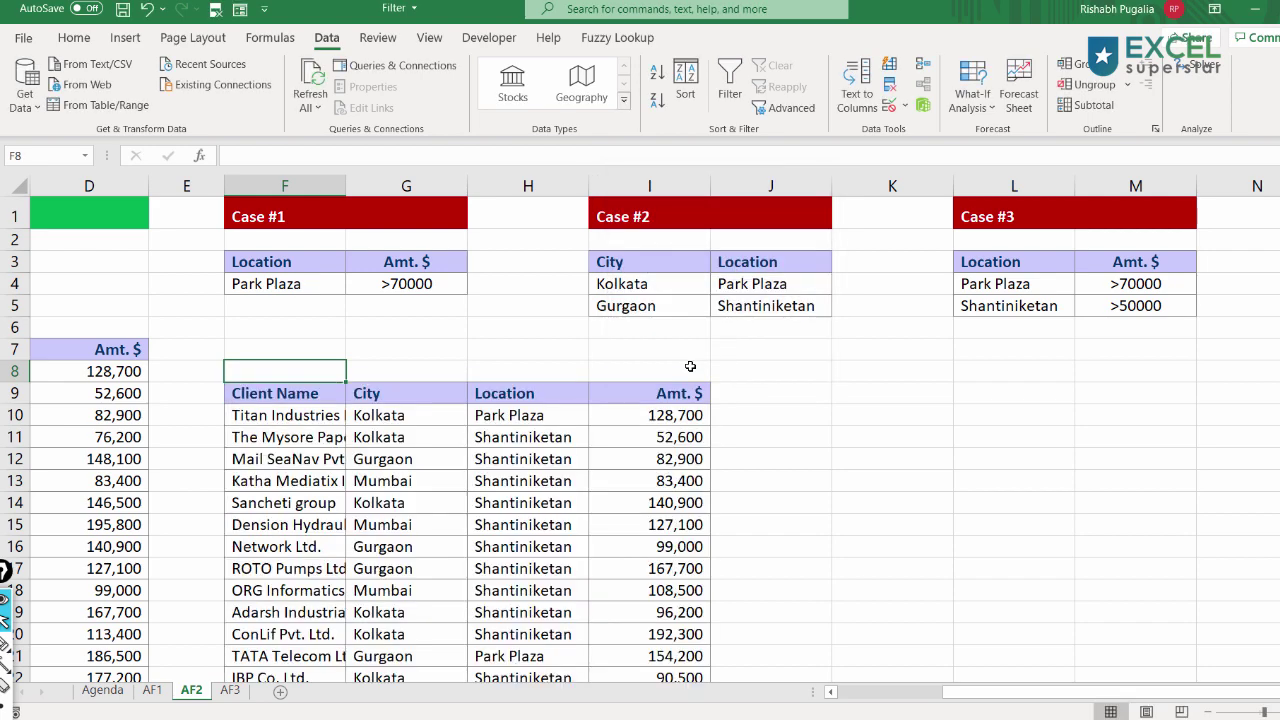
scroll(689, 368, "down", 2)
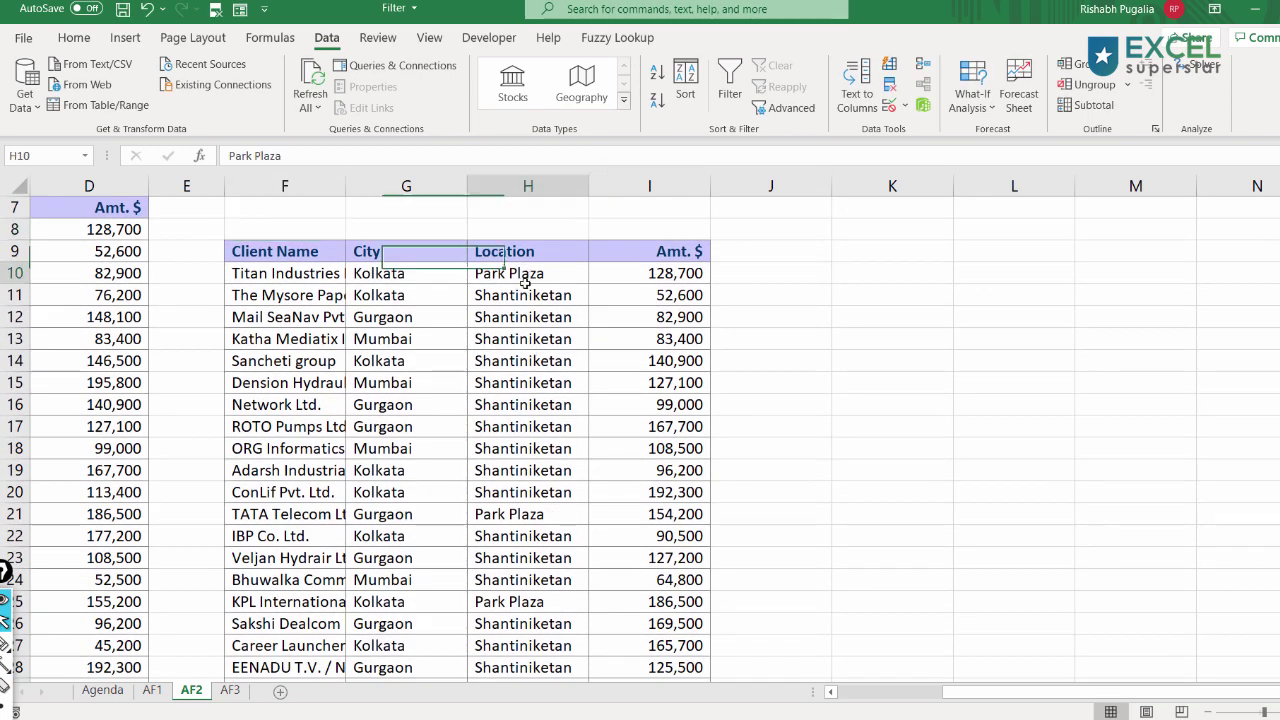
mouse_move(528, 273)
left_mouse_down()
mouse_move(512, 466)
mouse_move(634, 557)
left_mouse_up()
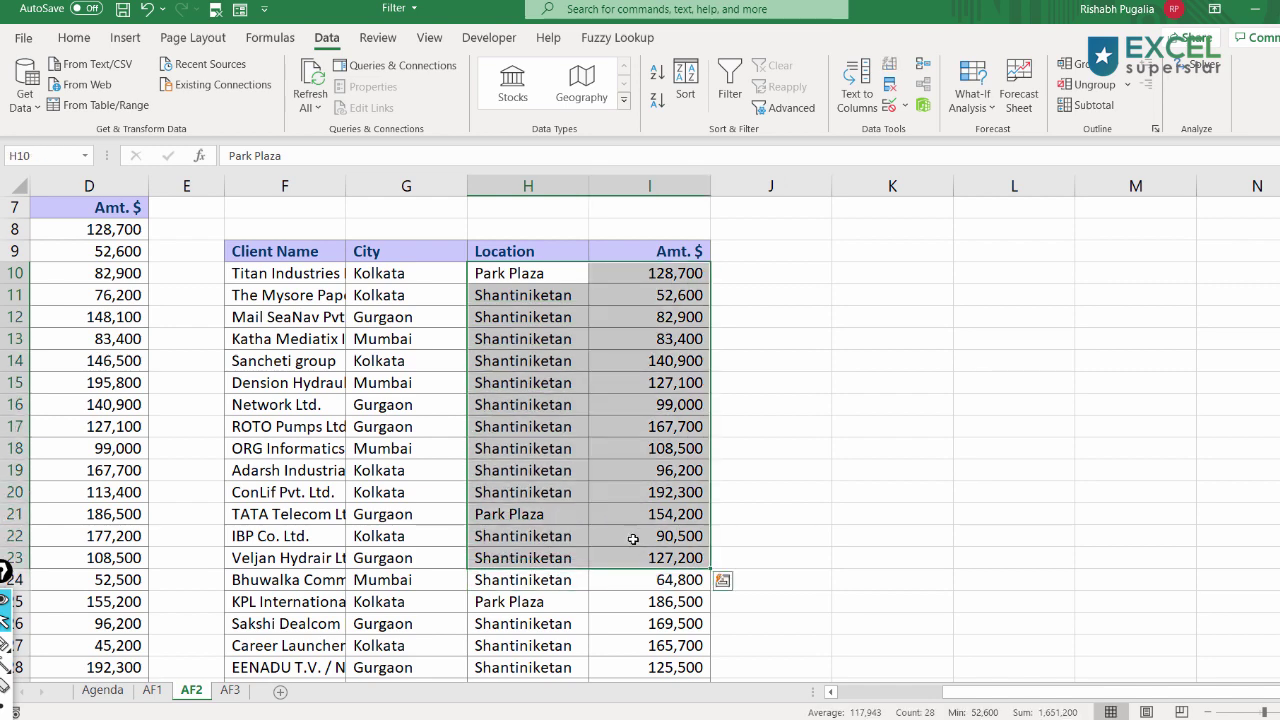
scroll(632, 537, "up", 2)
scroll(630, 518, "down", 2)
left_click_drag(681, 295, 571, 295)
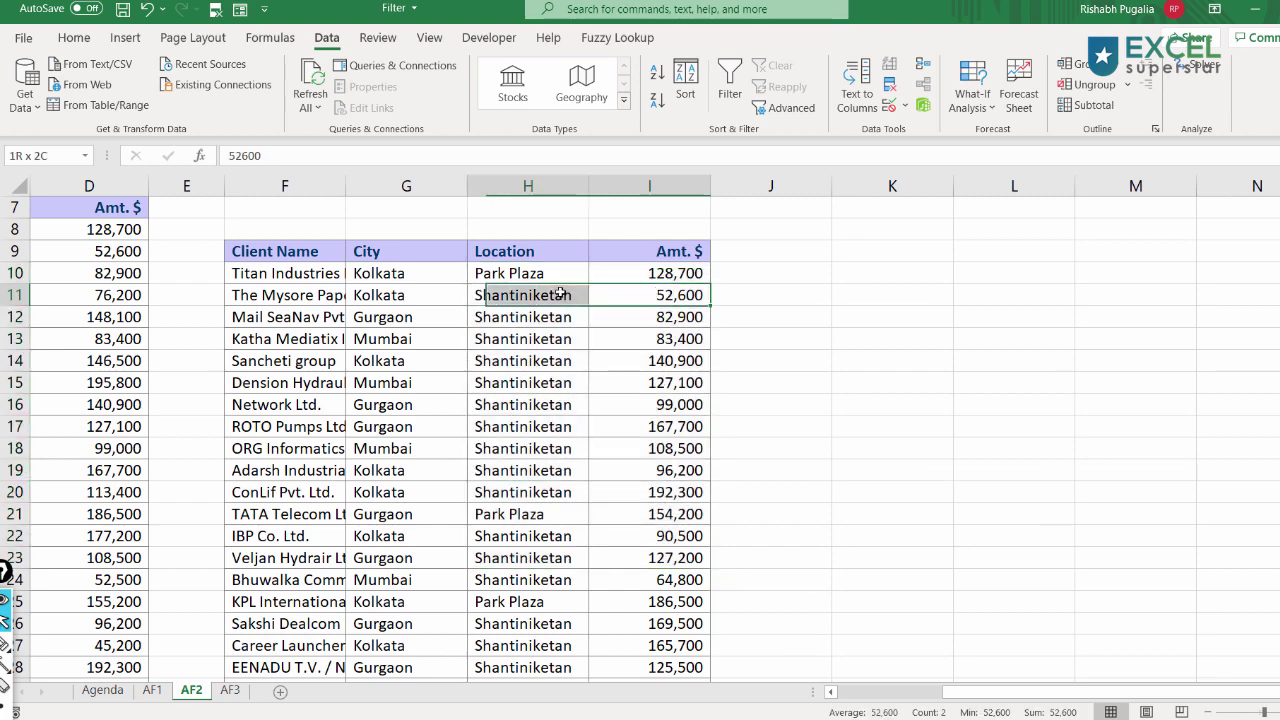
left_click_drag(500, 274, 641, 267)
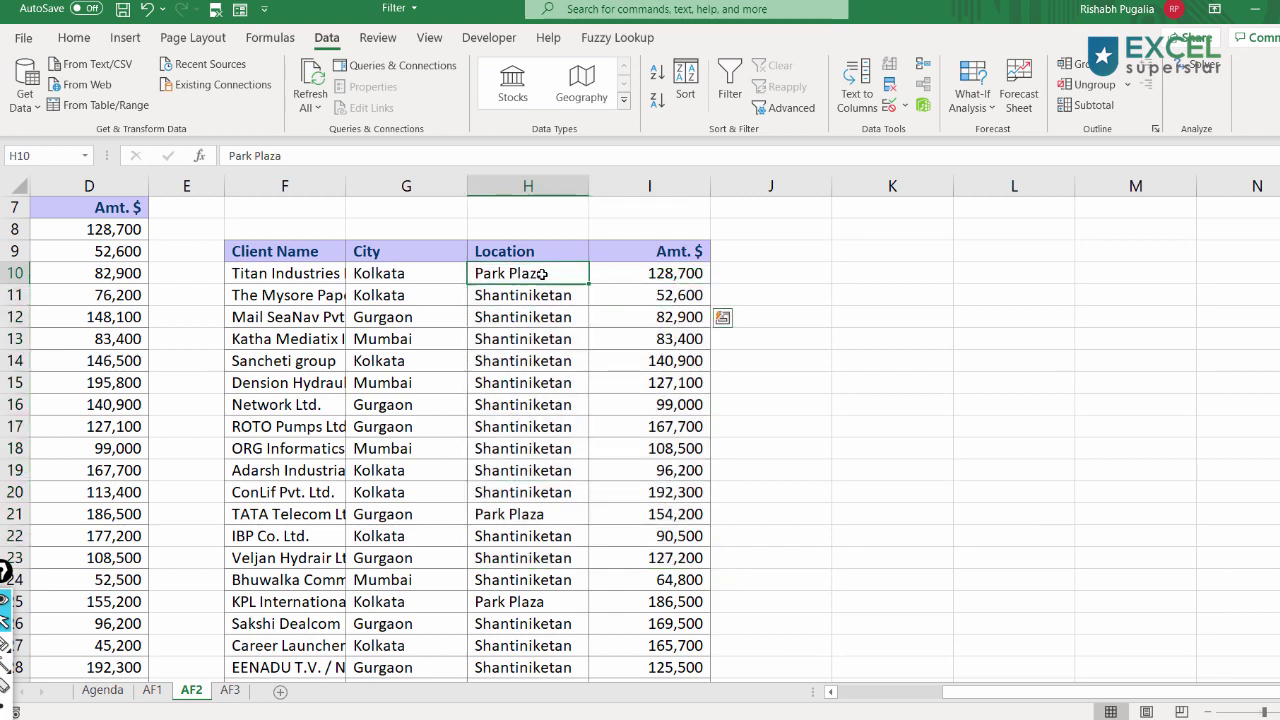
scroll(652, 365, "down", 2)
scroll(656, 382, "down", 1)
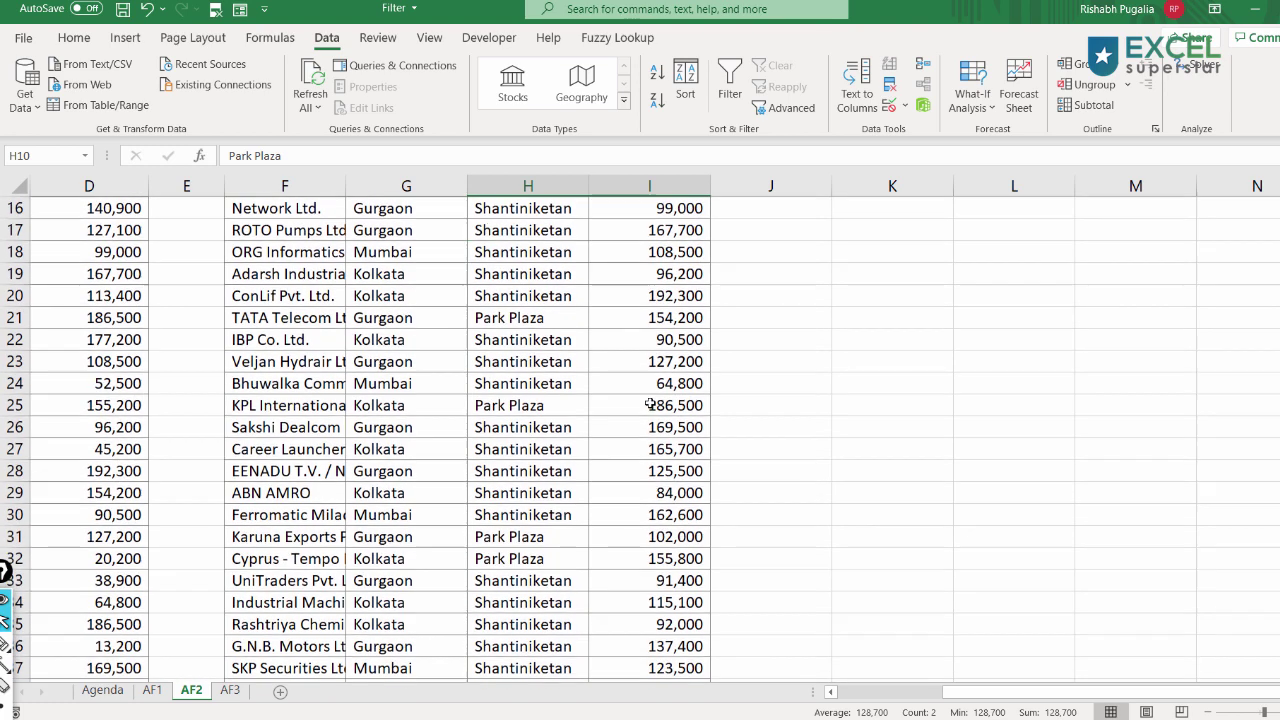
left_click_drag(533, 538, 655, 560)
scroll(640, 464, "up", 3)
scroll(640, 464, "up", 2)
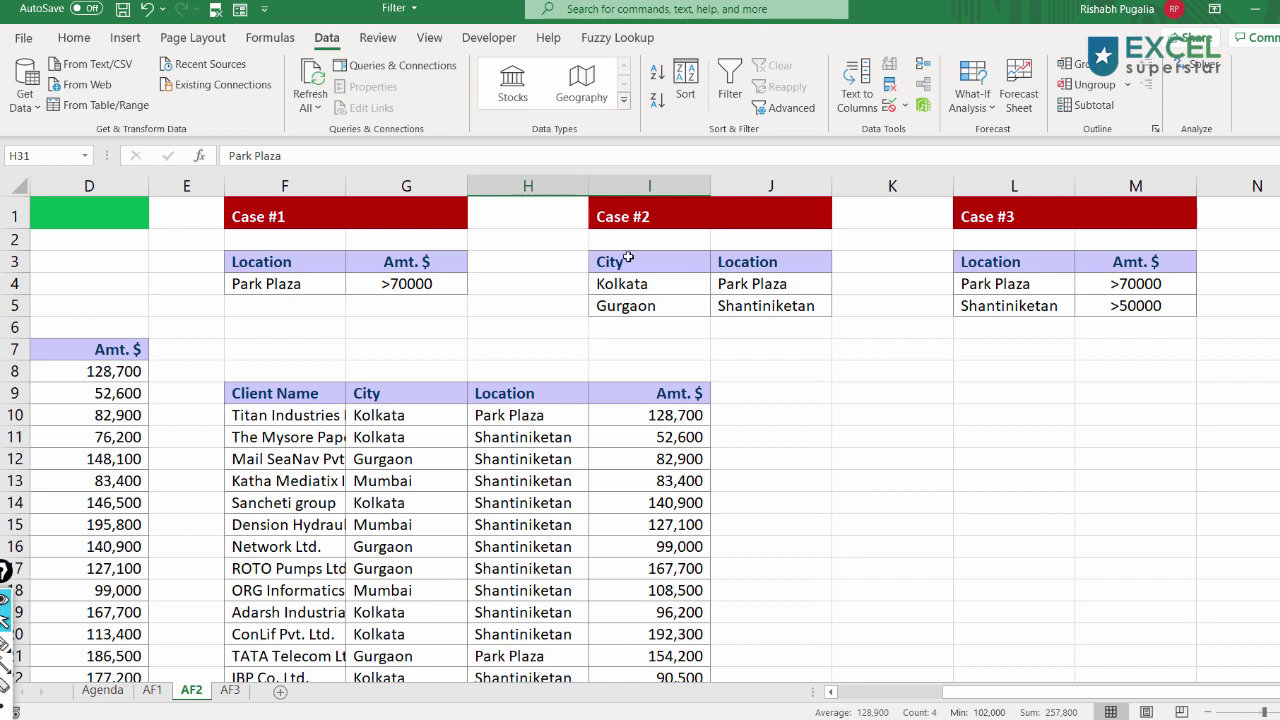
left_click_drag(626, 260, 762, 300)
left_click(762, 300)
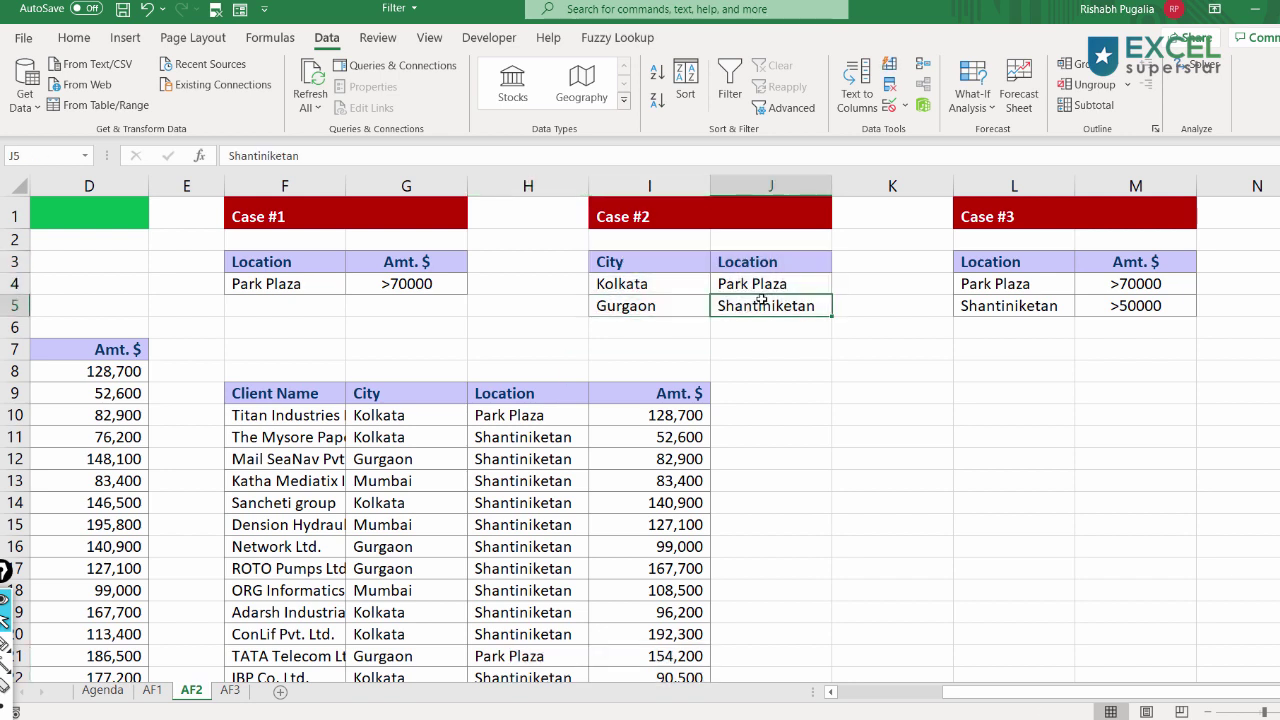
left_click_drag(626, 286, 748, 283)
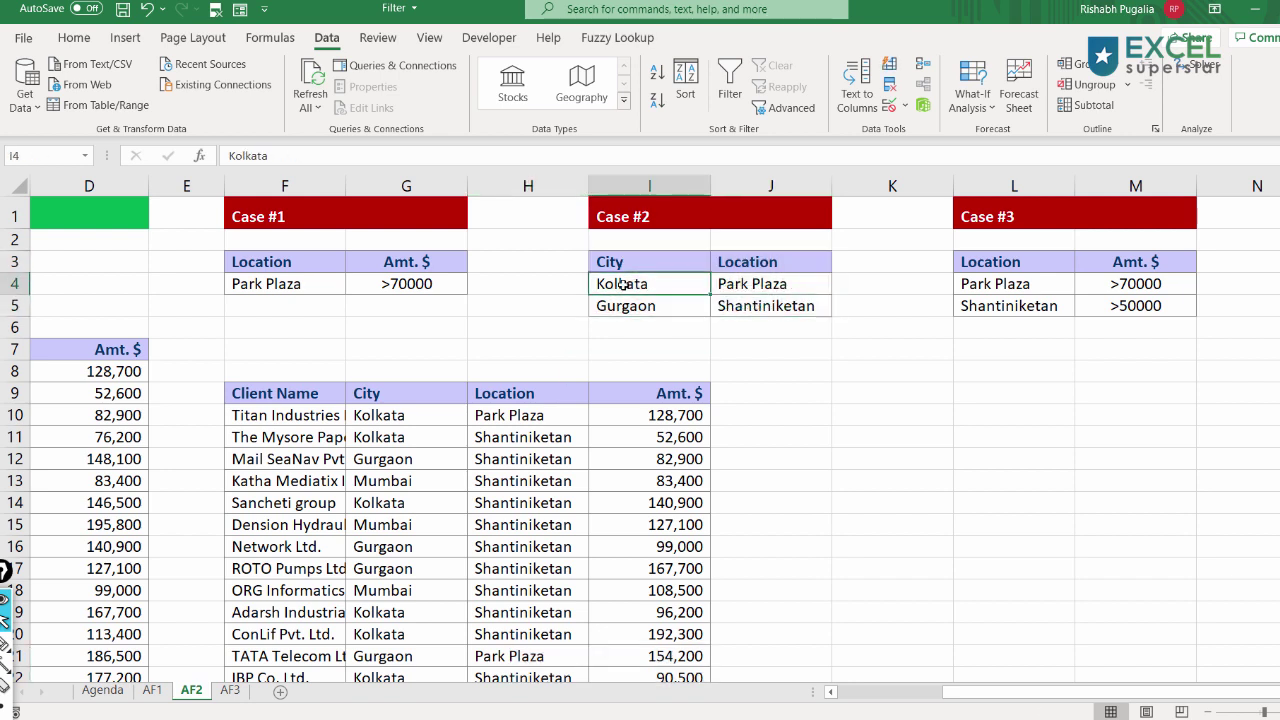
left_click_drag(652, 306, 755, 306)
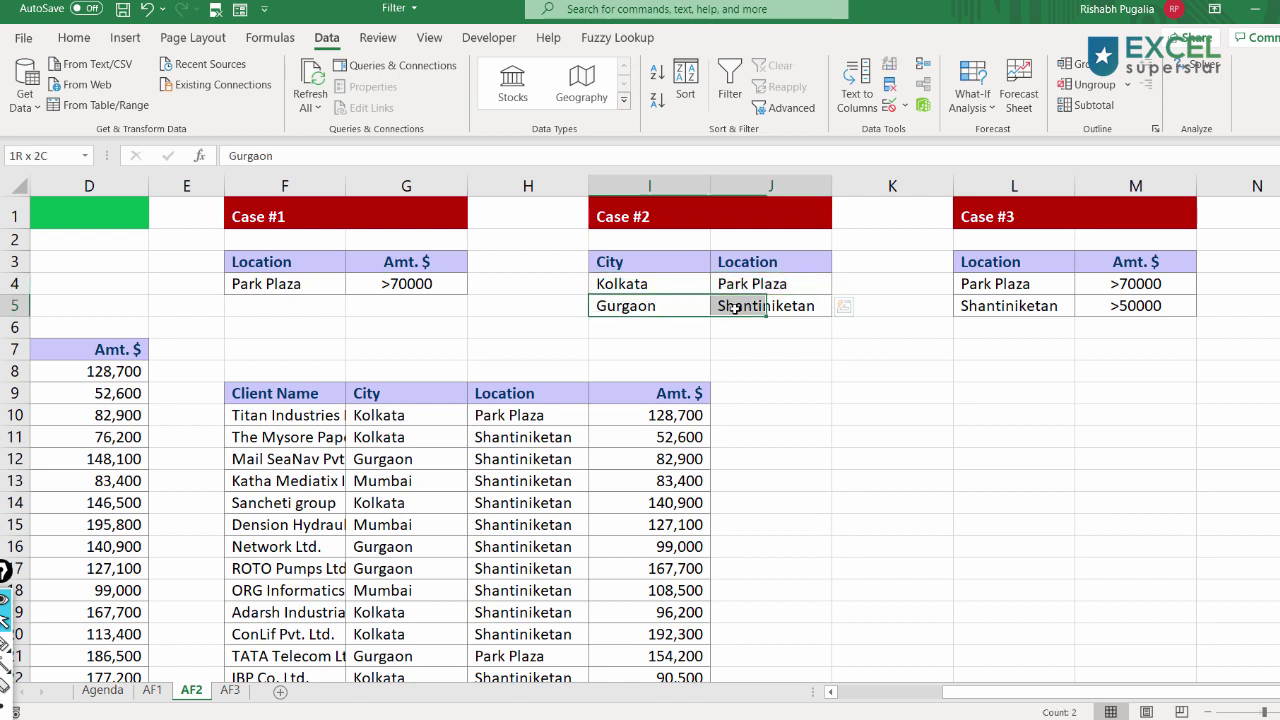
left_click_drag(630, 284, 686, 303)
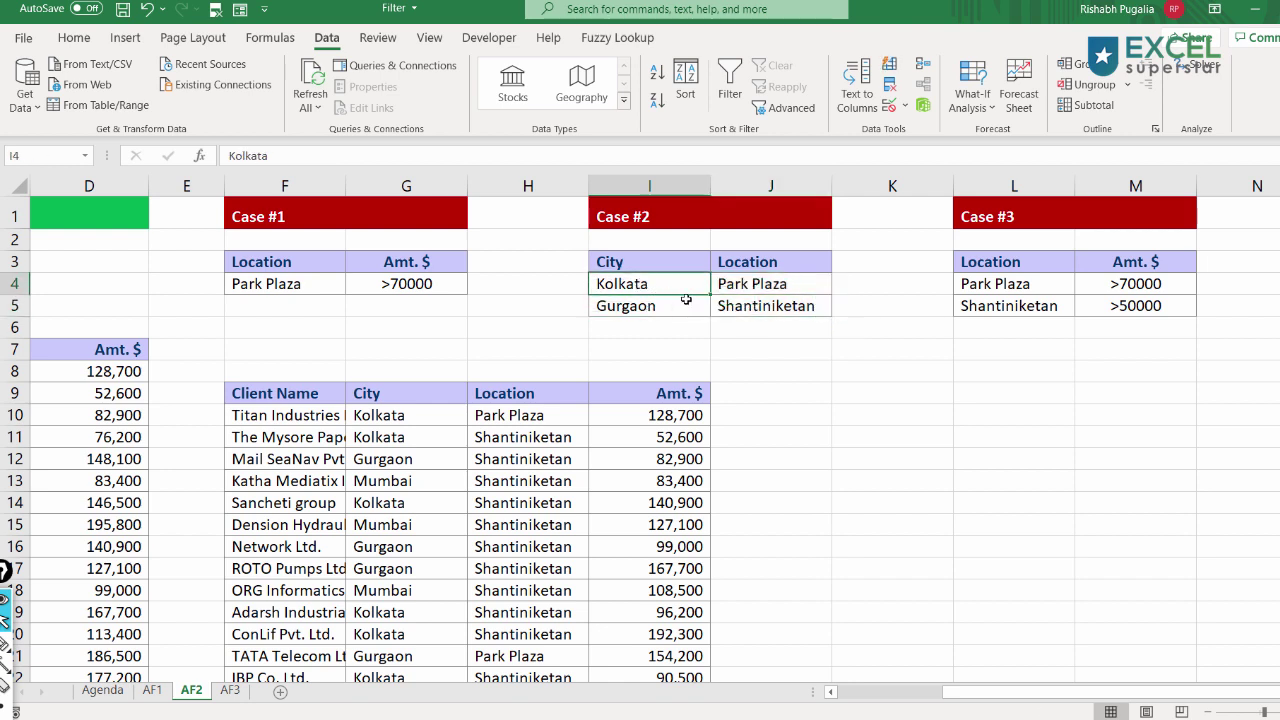
left_click(757, 309)
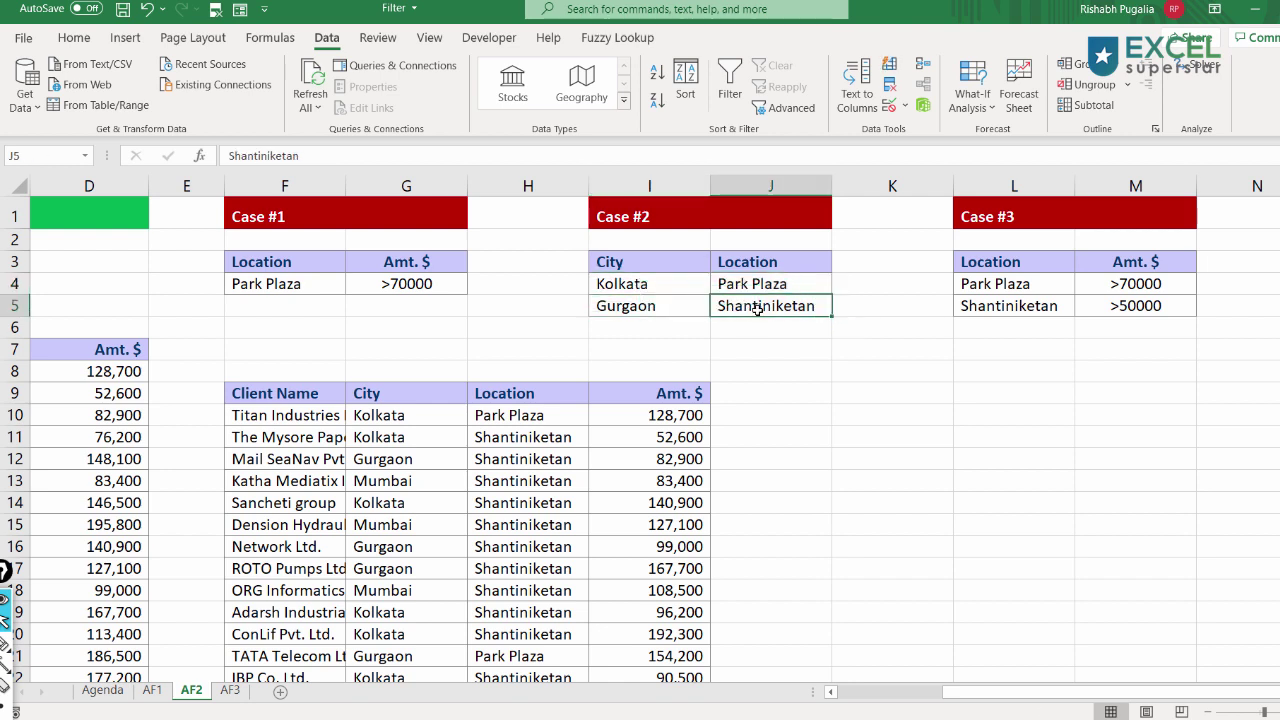
left_click(857, 692)
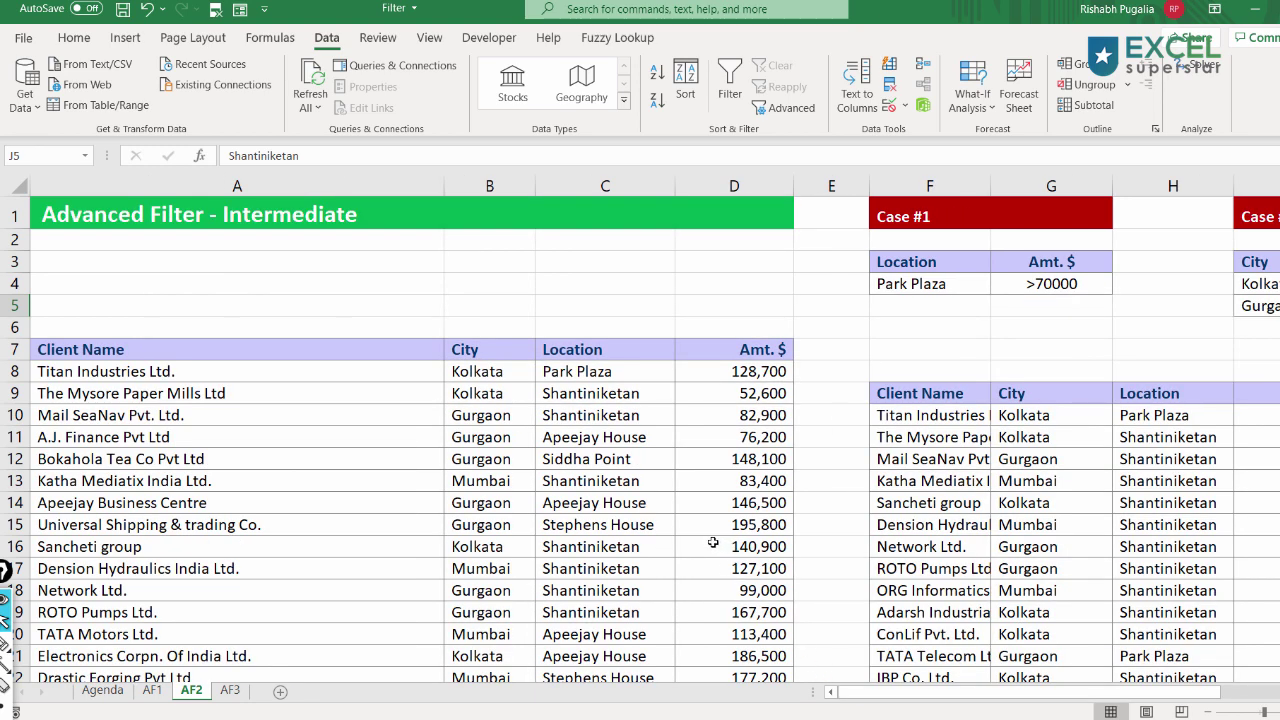
Step: On AF3, go over the column A text criteria, their descriptions, the P criterion and the Test Data table D3:E12
left_click(229, 690)
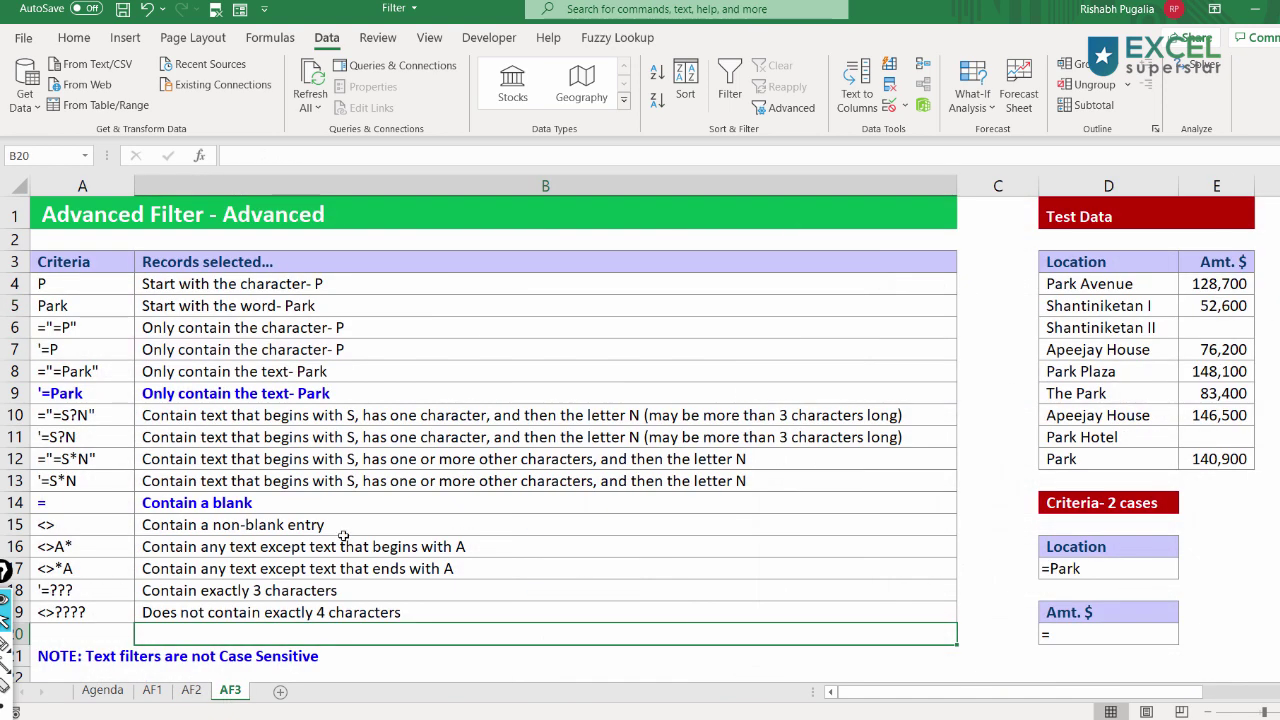
left_click_drag(74, 290, 78, 634)
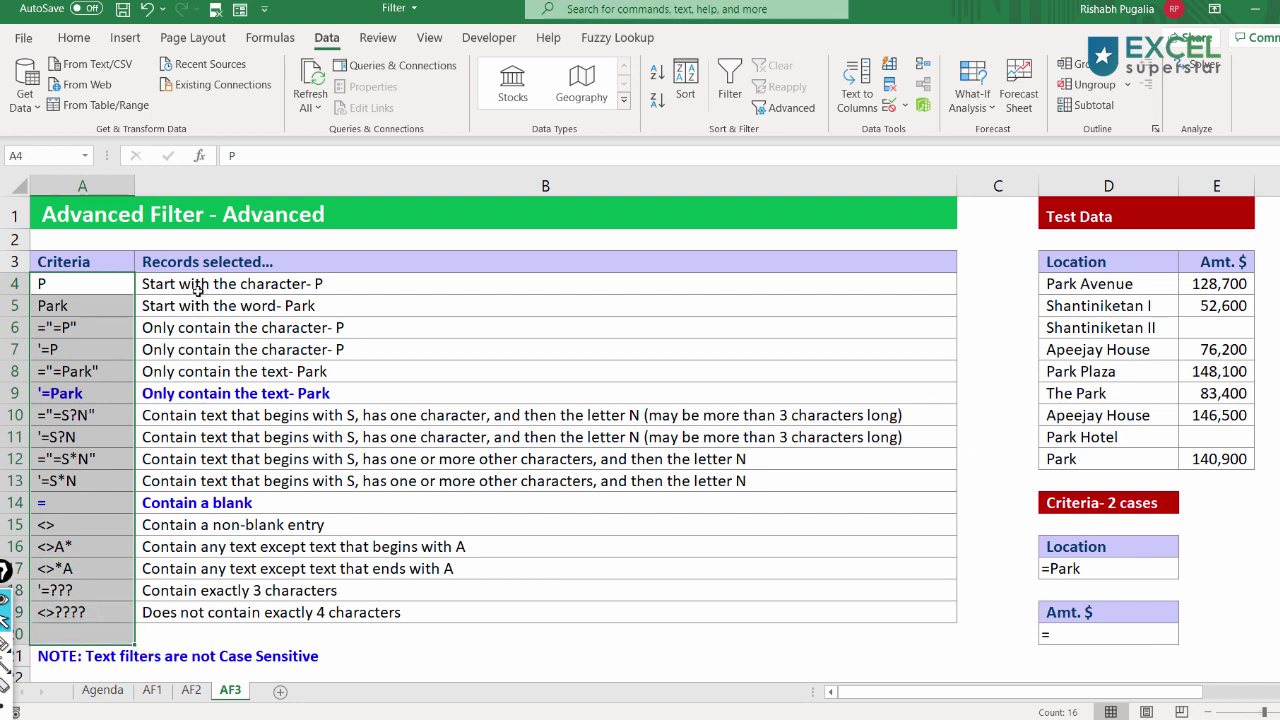
left_click_drag(200, 288, 204, 614)
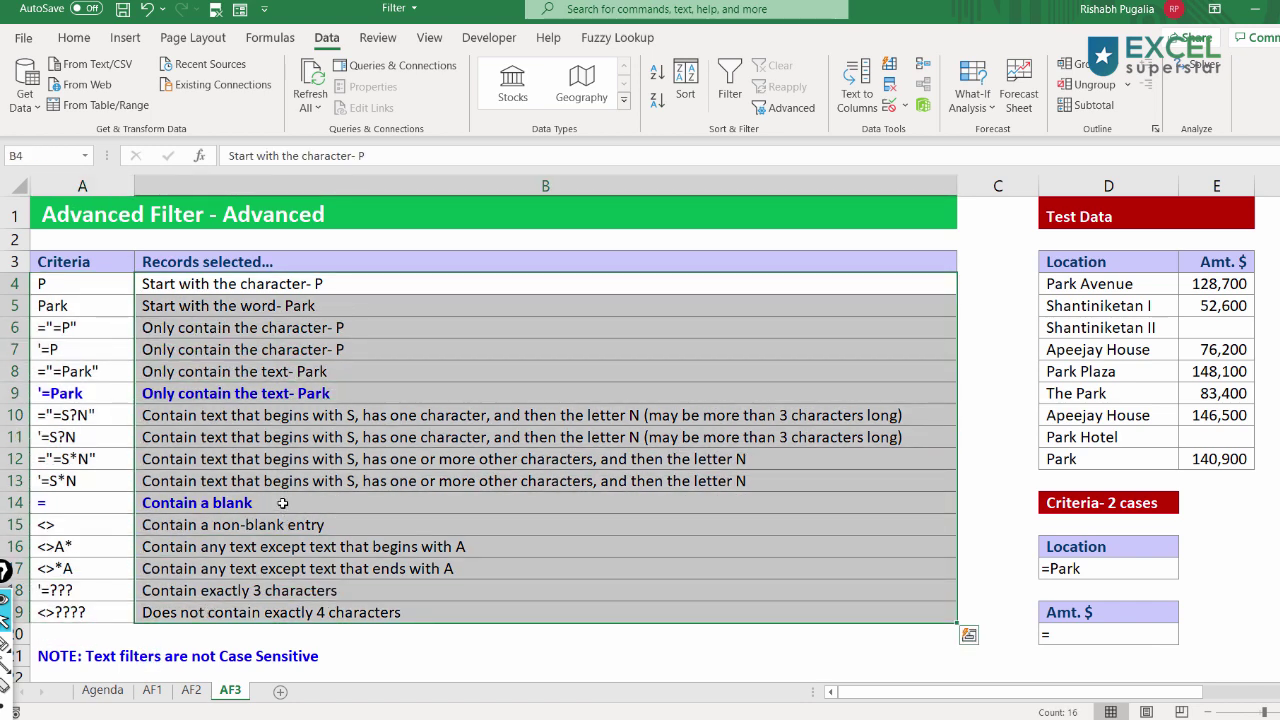
left_click(61, 289)
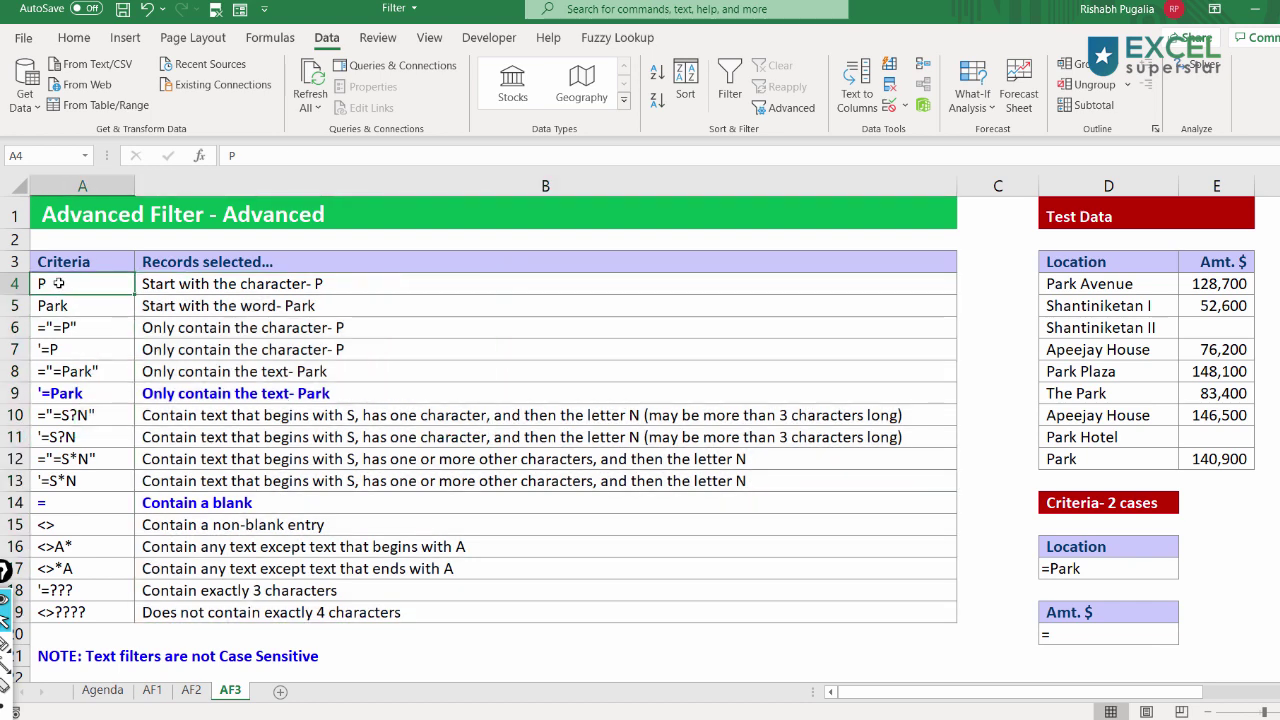
left_click_drag(58, 284, 176, 284)
scroll(283, 313, "down", 1)
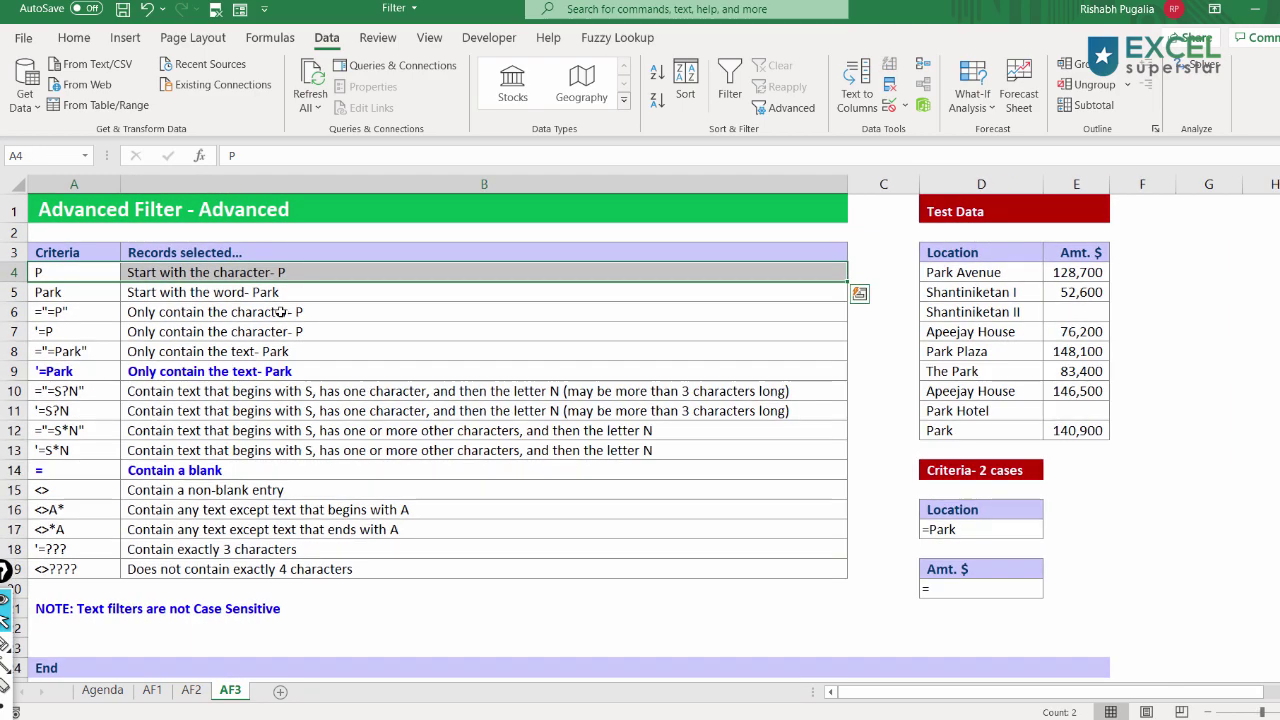
scroll(329, 332, "up", 1)
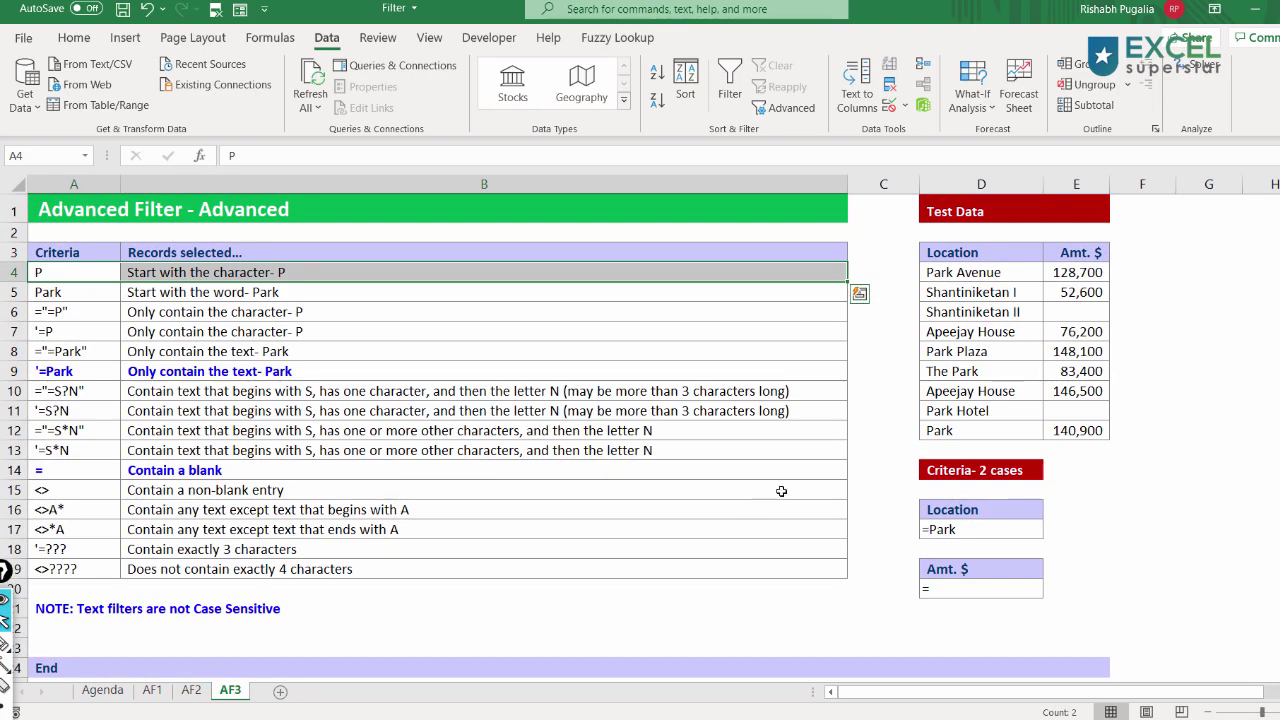
left_click_drag(946, 258, 1080, 428)
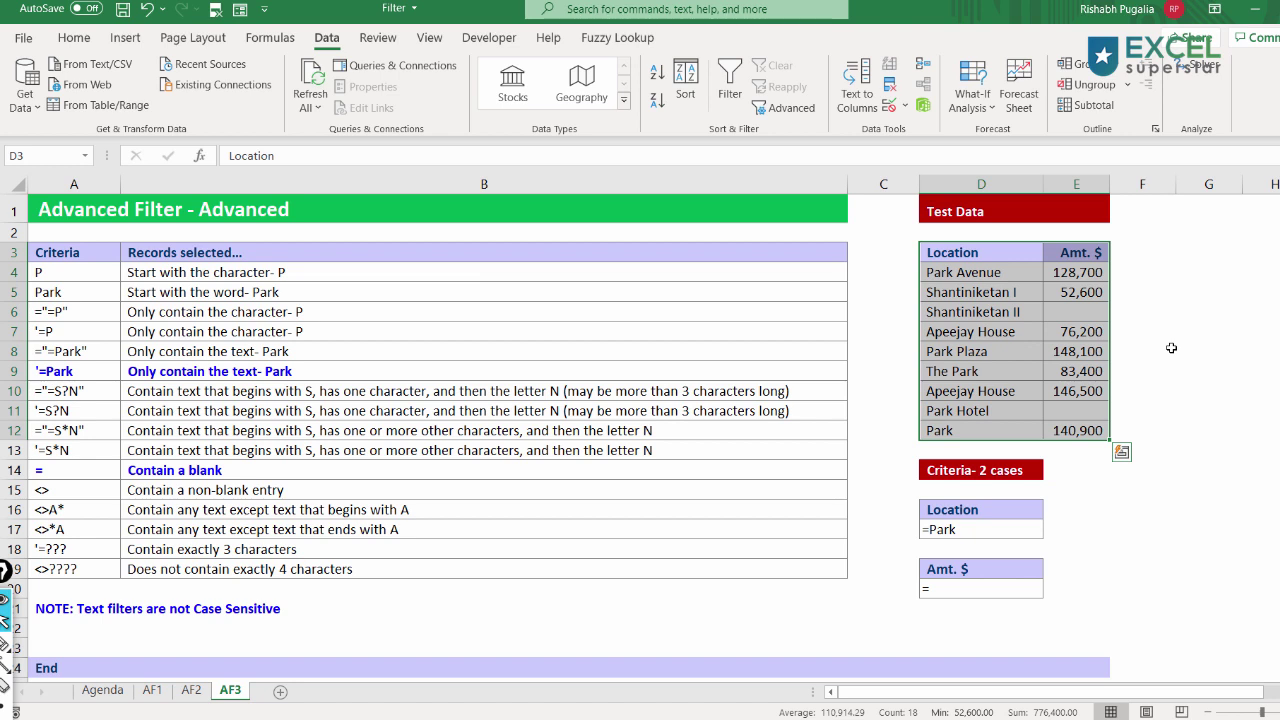
left_click_drag(950, 252, 1066, 427)
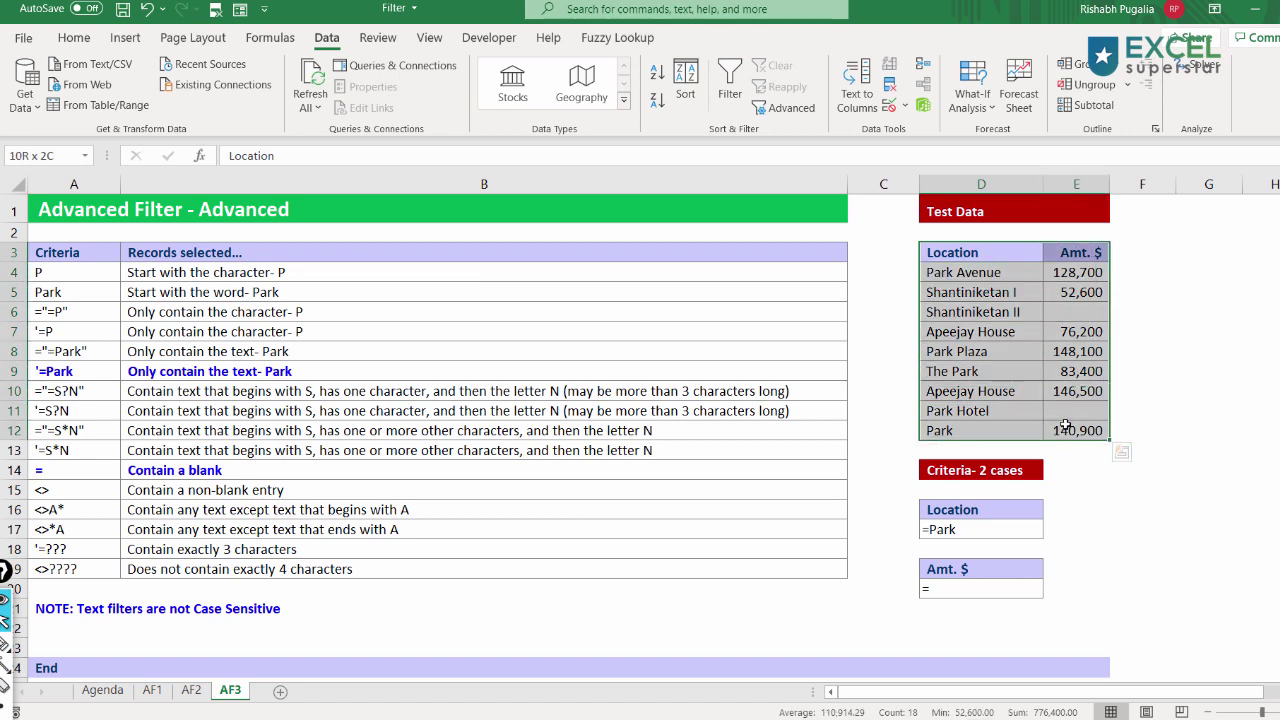
left_click_drag(1072, 407, 990, 411)
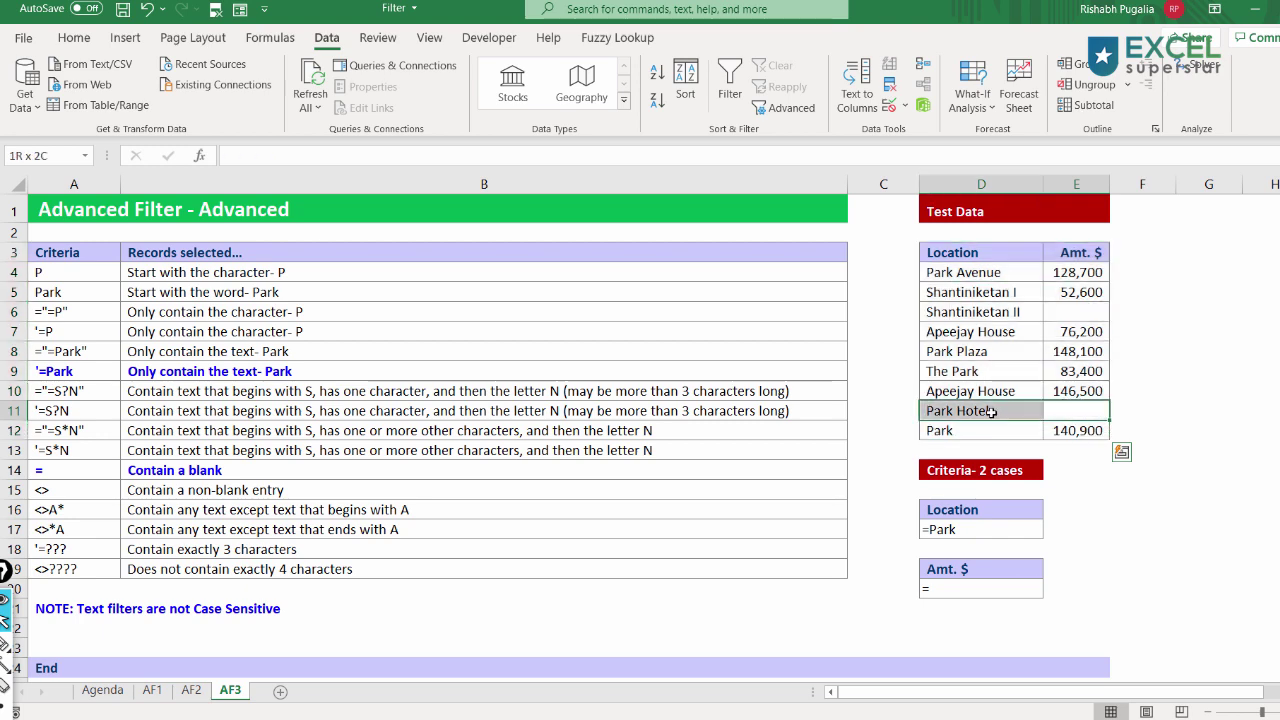
left_click_drag(1070, 311, 990, 313)
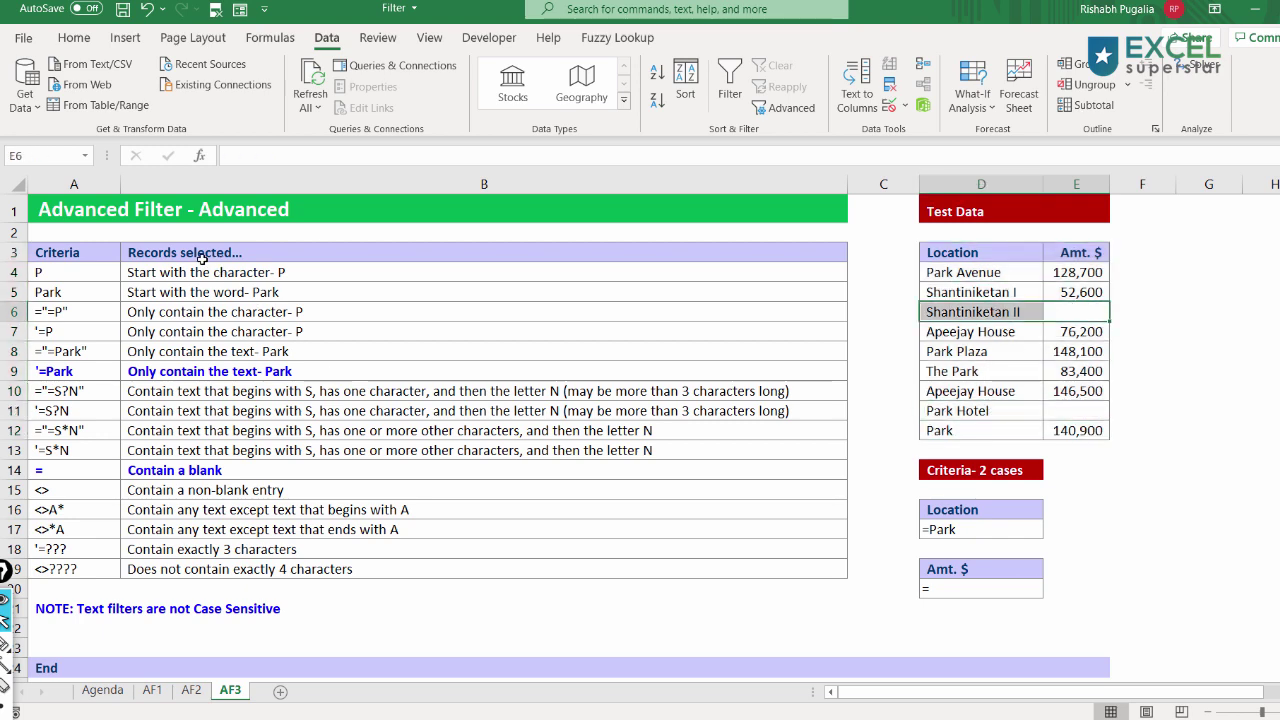
mouse_move(202, 262)
left_mouse_down()
mouse_move(195, 450)
mouse_move(68, 470)
left_mouse_up()
left_click(129, 470)
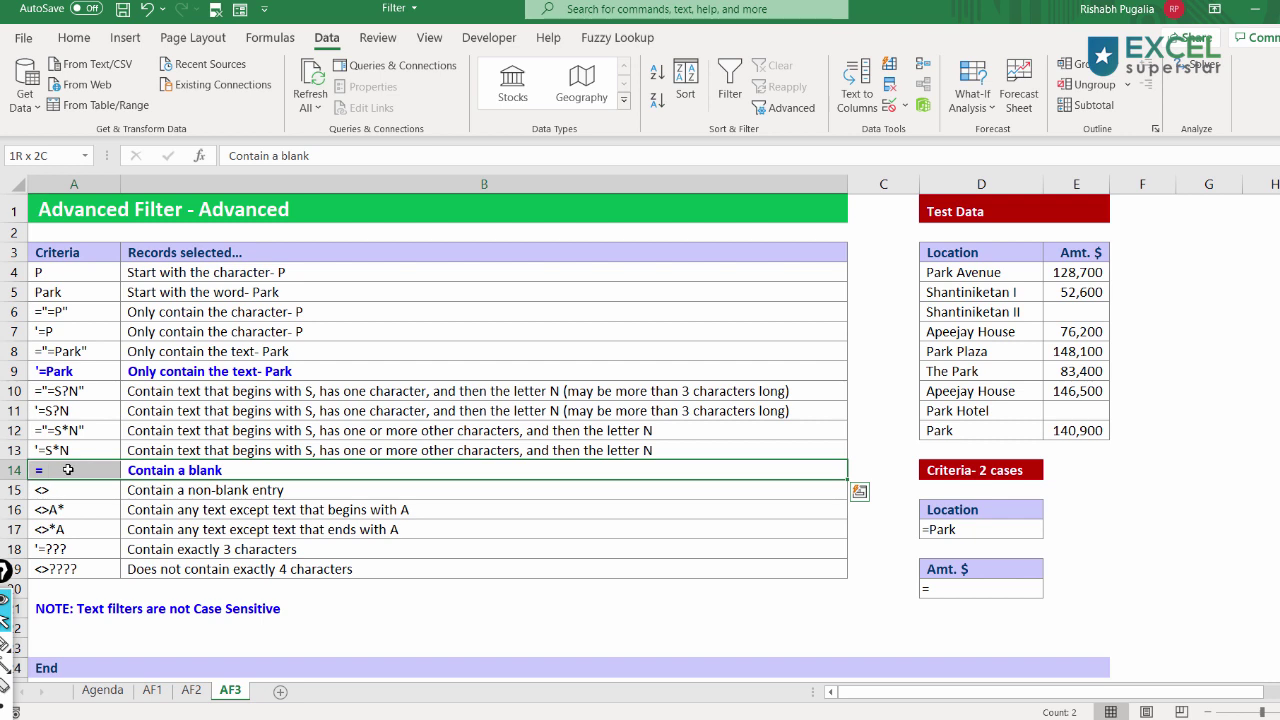
double_click(68, 470)
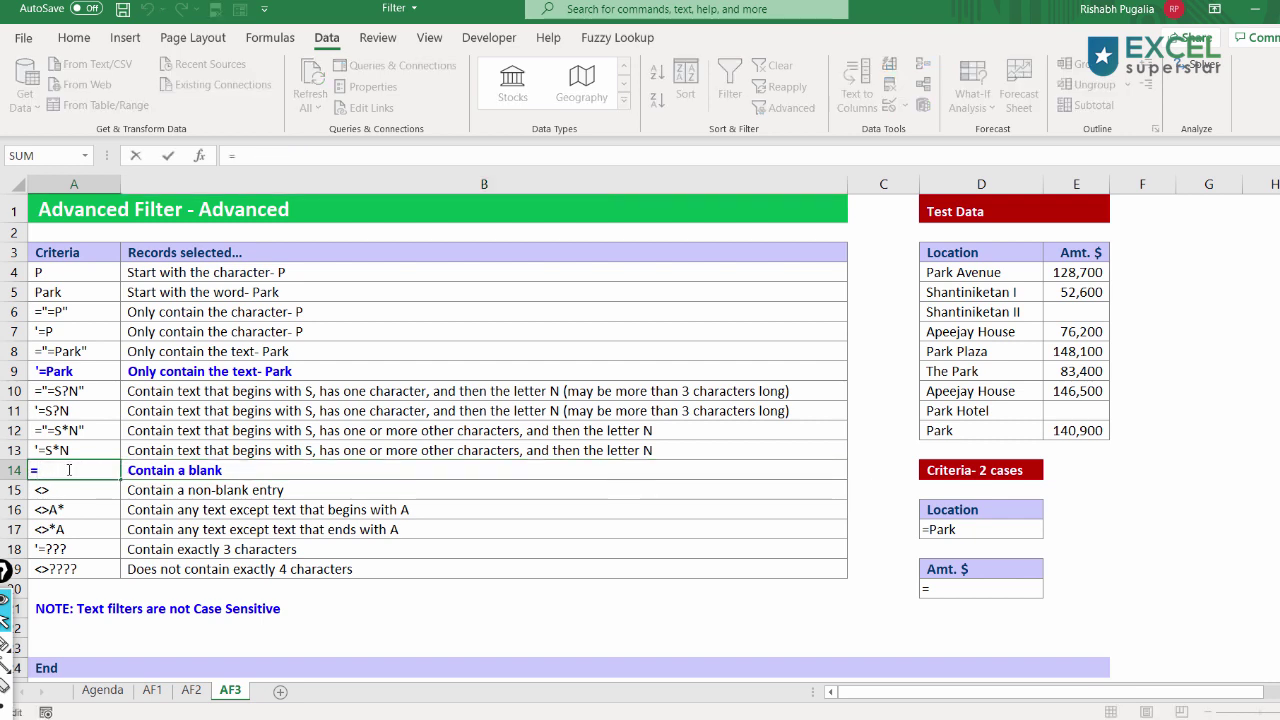
left_click(116, 509)
key("Escape")
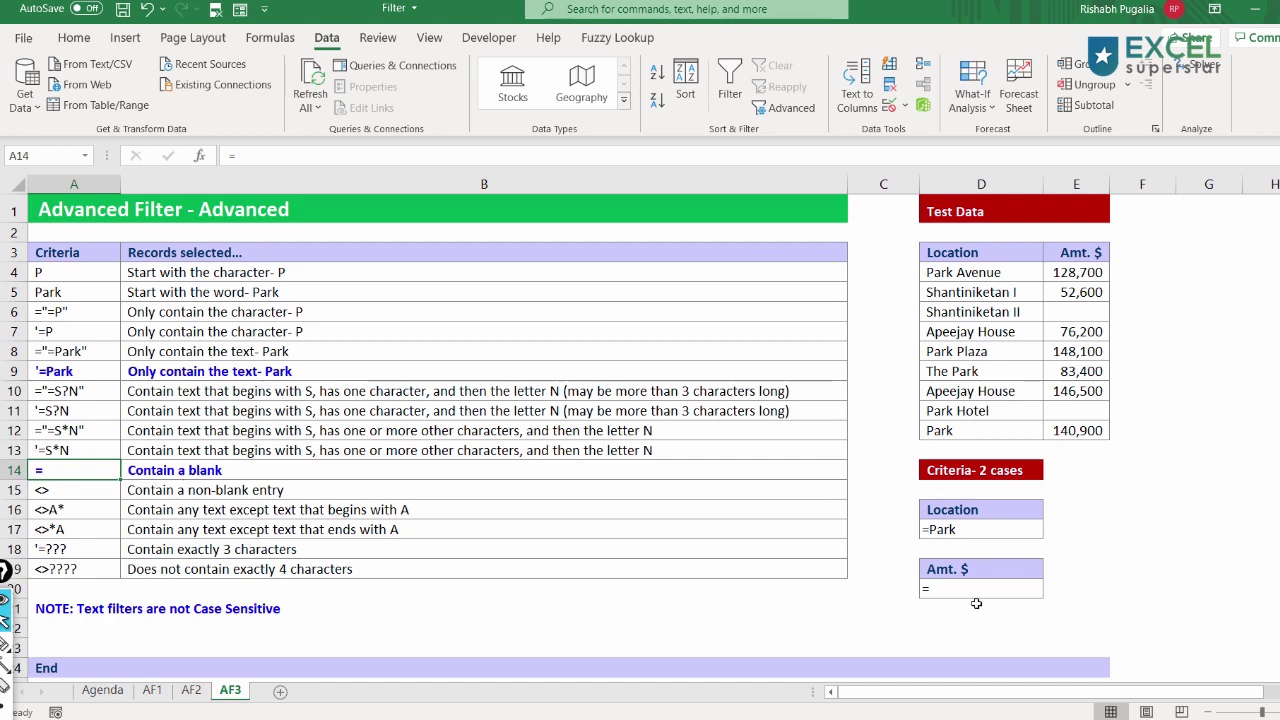
double_click(955, 588)
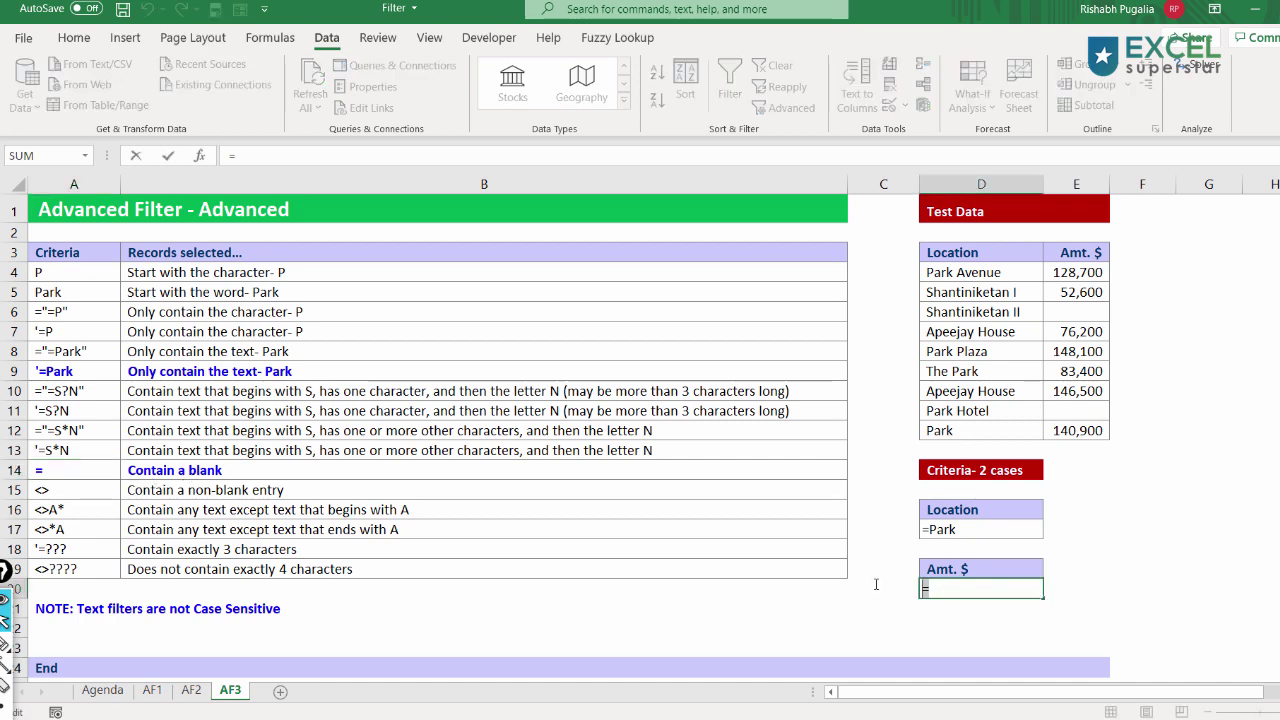
key("Escape")
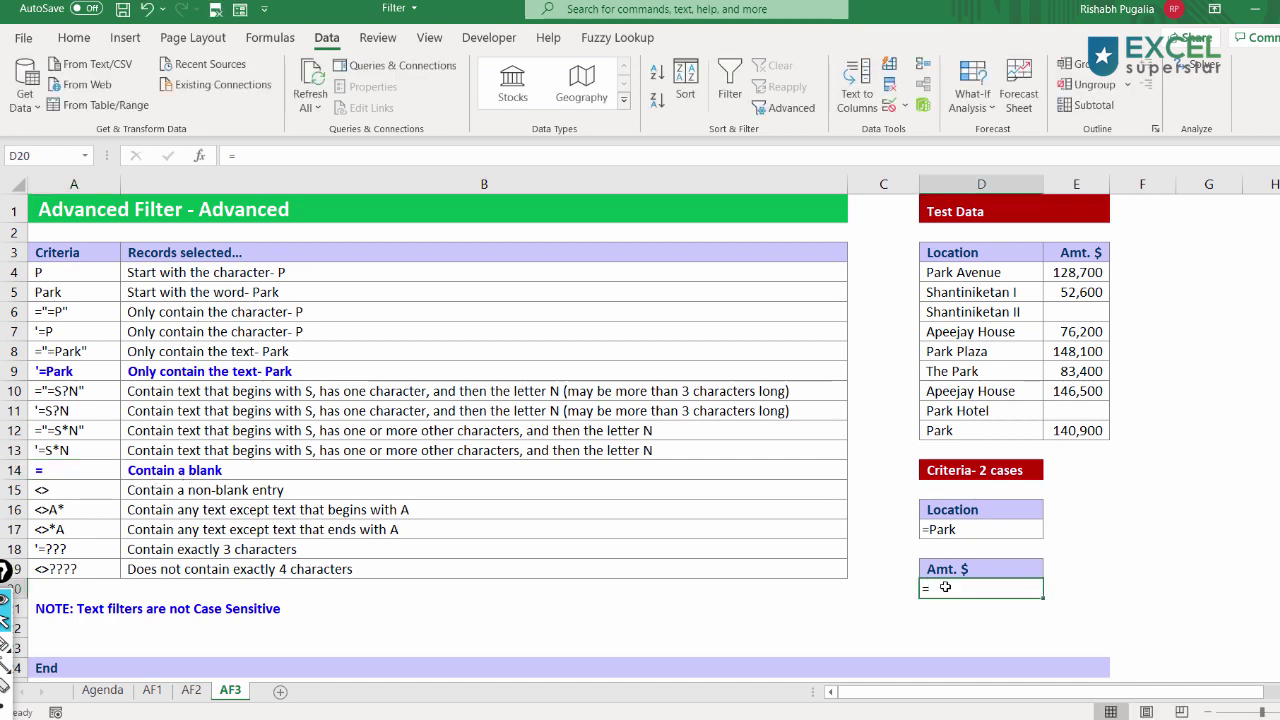
left_click(1122, 523)
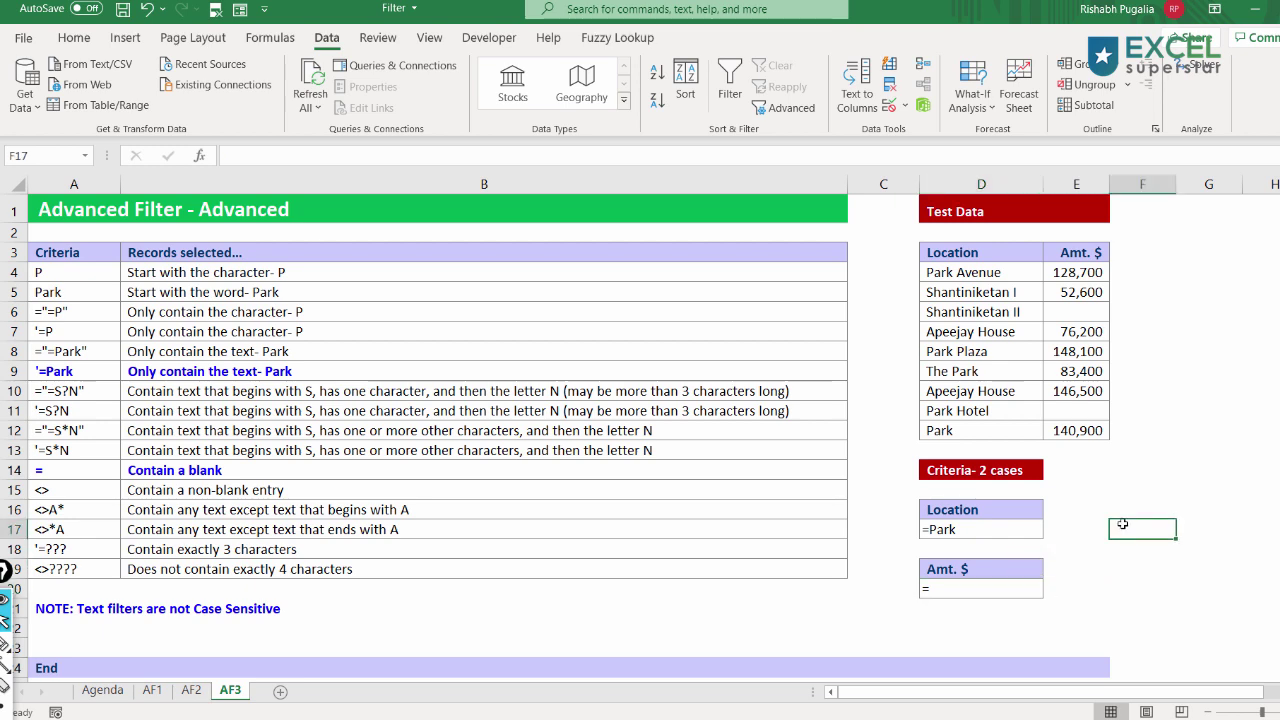
key("Right")
key("Right")
key("Right")
key("Right")
key("Right")
left_click(385, 234)
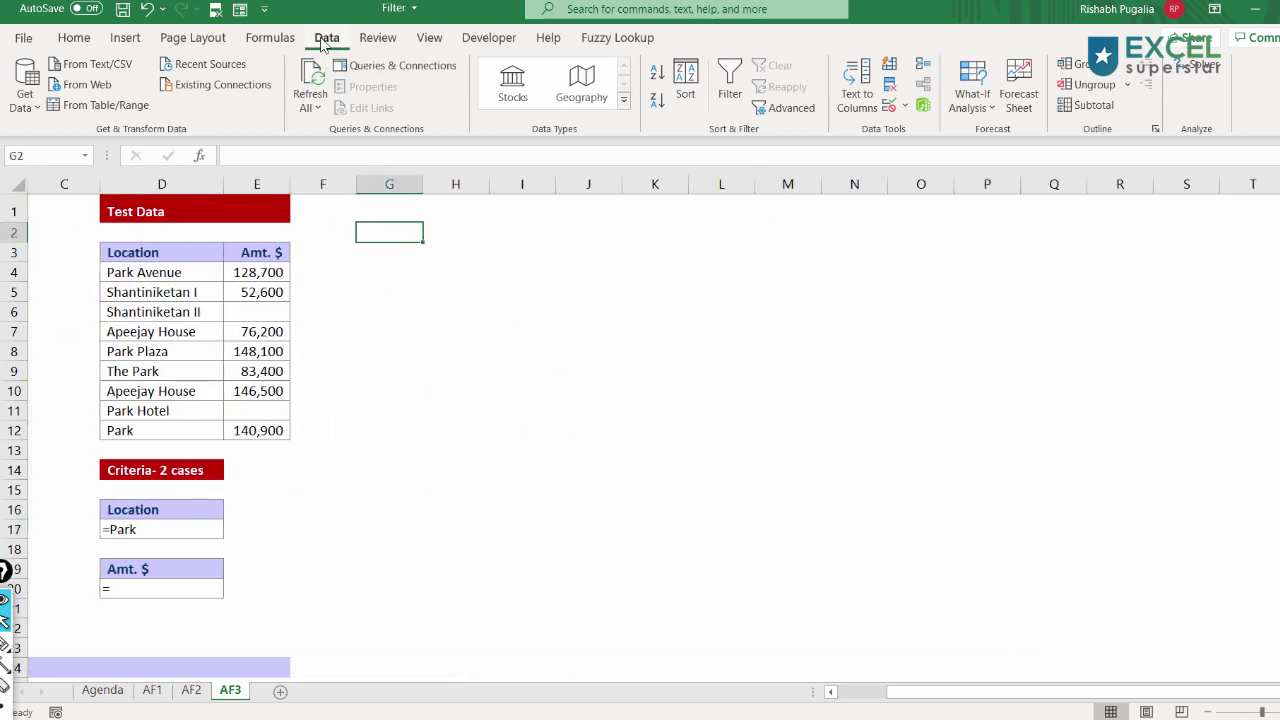
Step: Run Advanced Filter on list D3:E12 with the blank Amt. $ criterion, copying results to G3
left_click(783, 107)
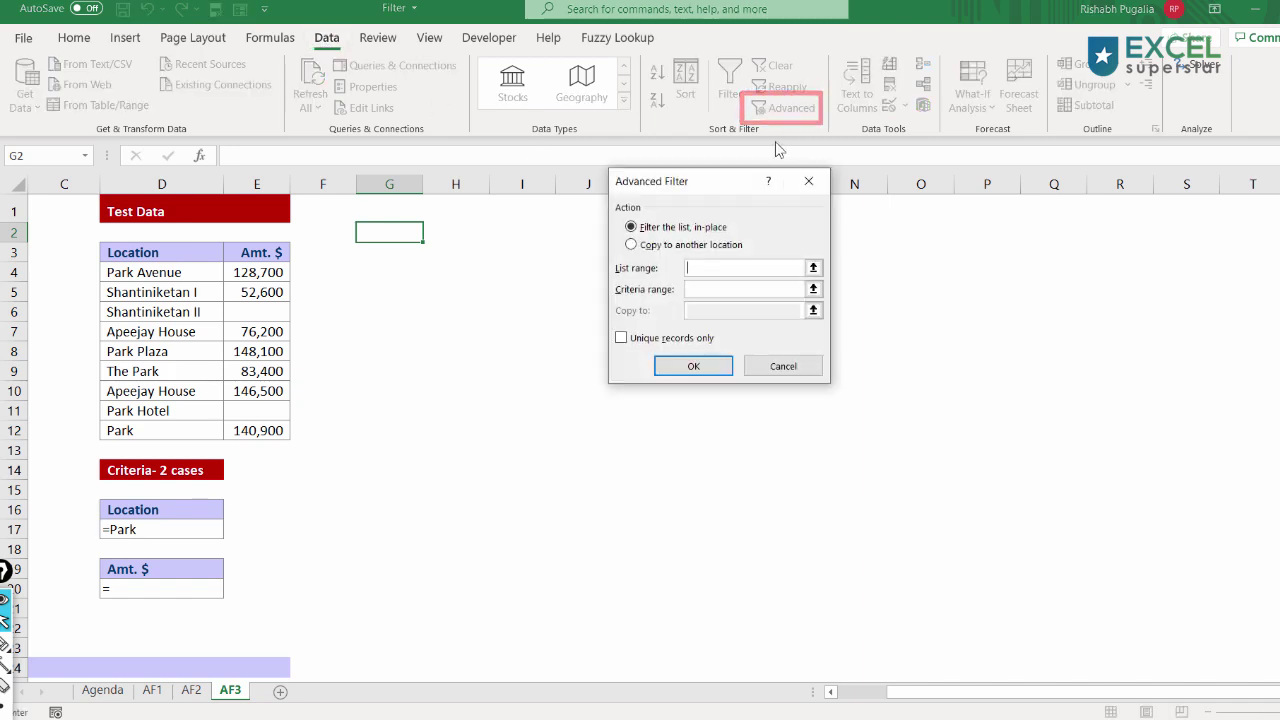
left_click(631, 244)
left_click_drag(682, 179, 663, 178)
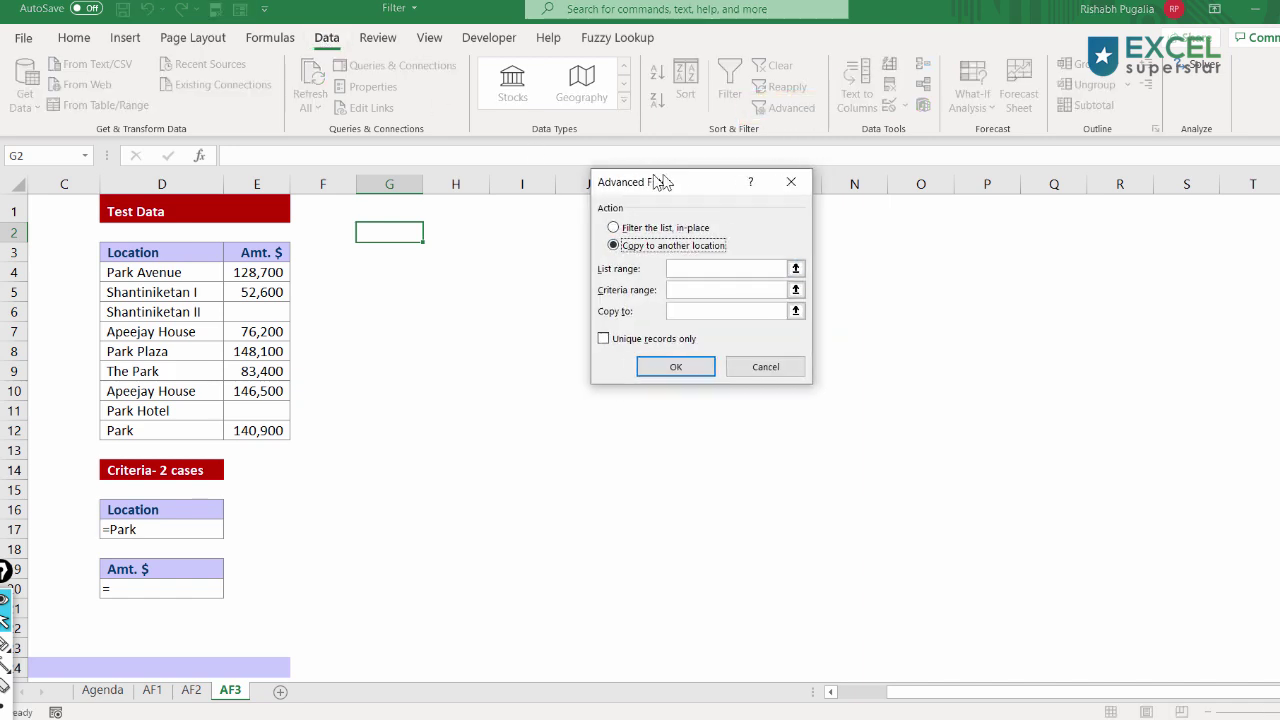
left_click(689, 266)
left_click_drag(132, 256, 265, 432)
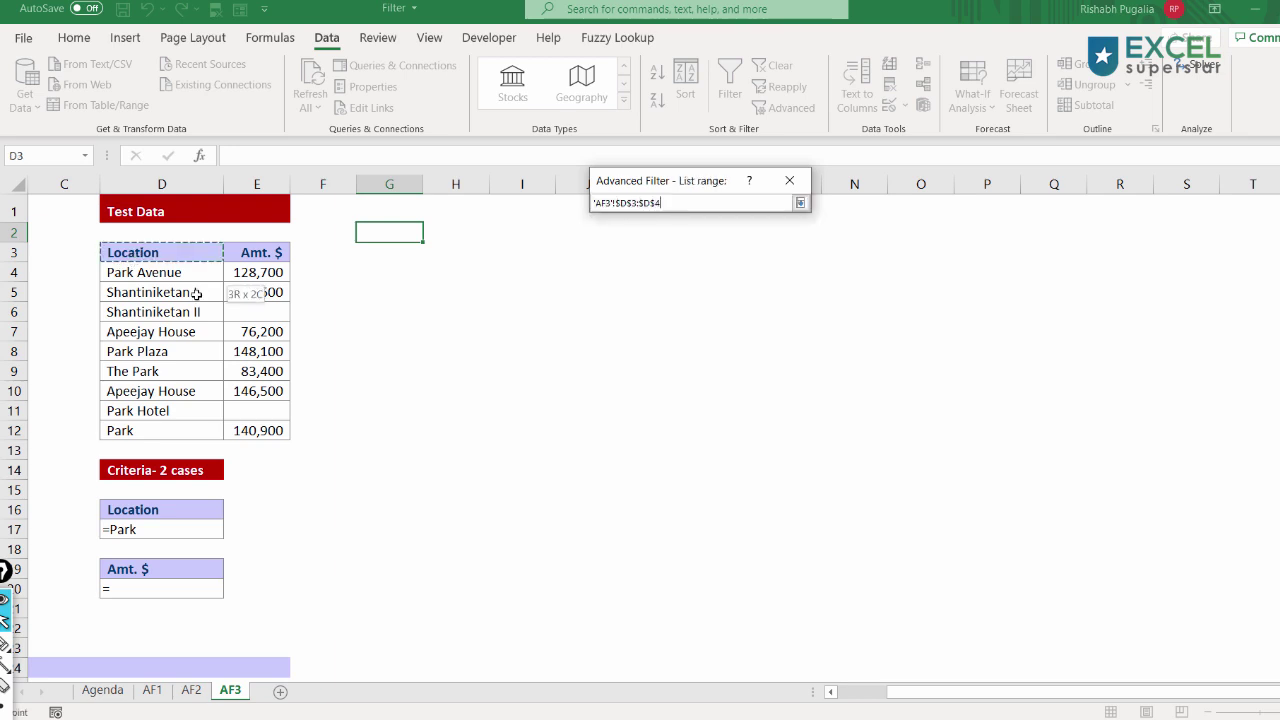
left_click(682, 289)
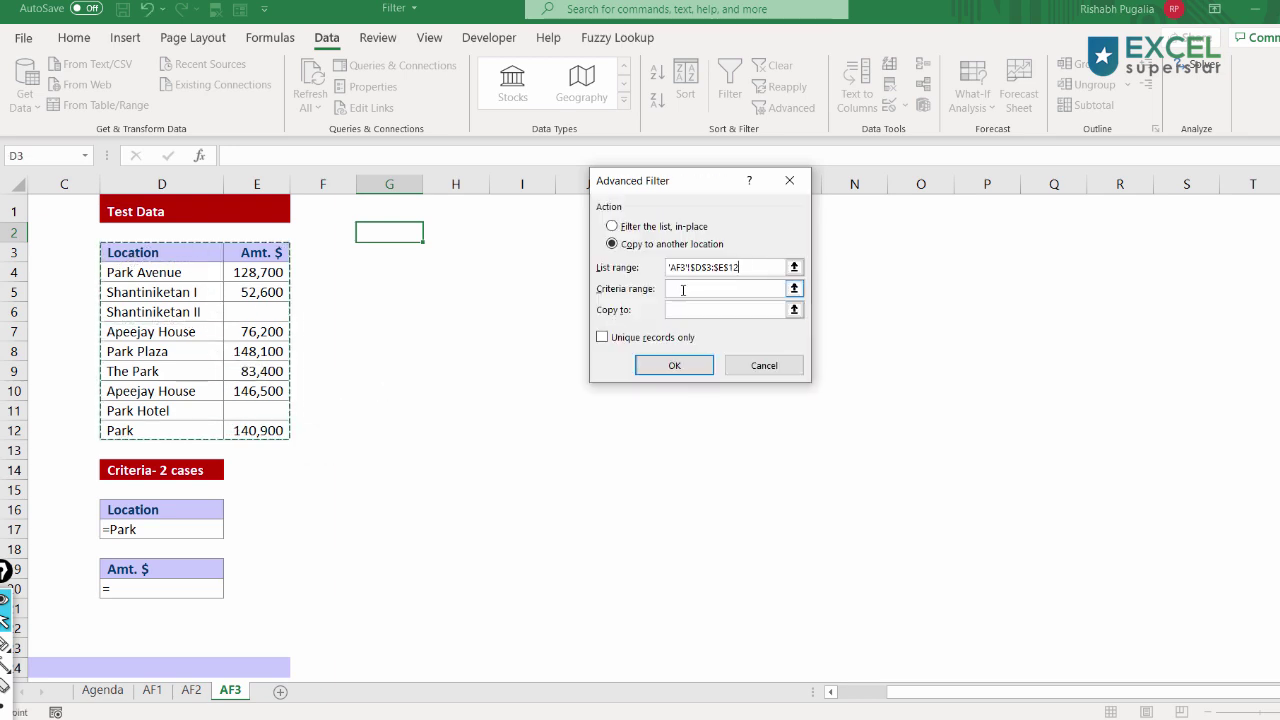
left_click_drag(152, 568, 148, 583)
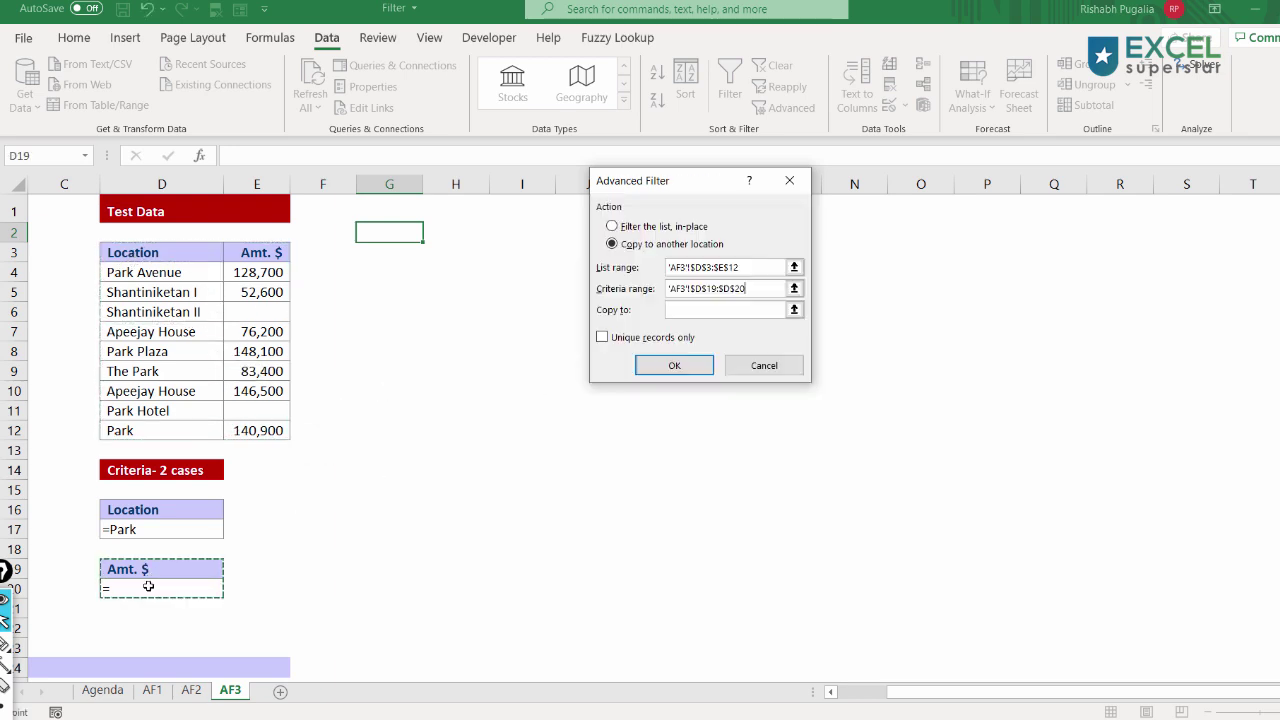
left_click(694, 310)
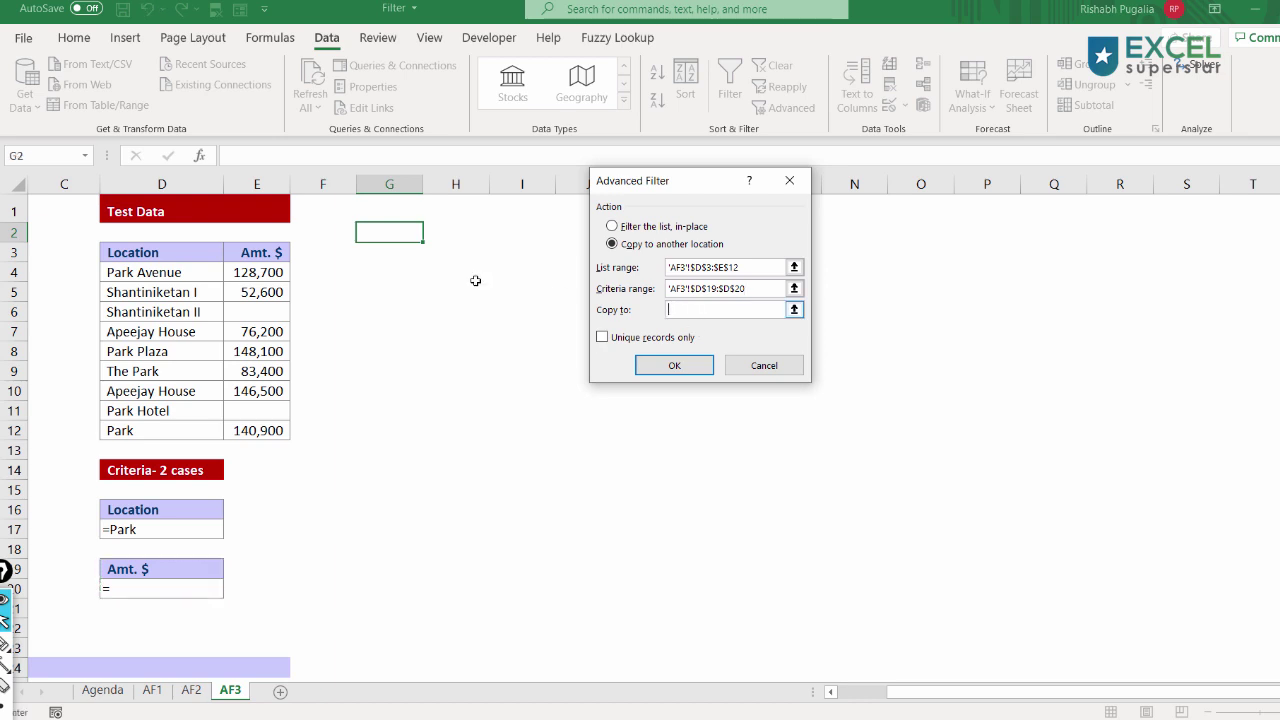
left_click(384, 256)
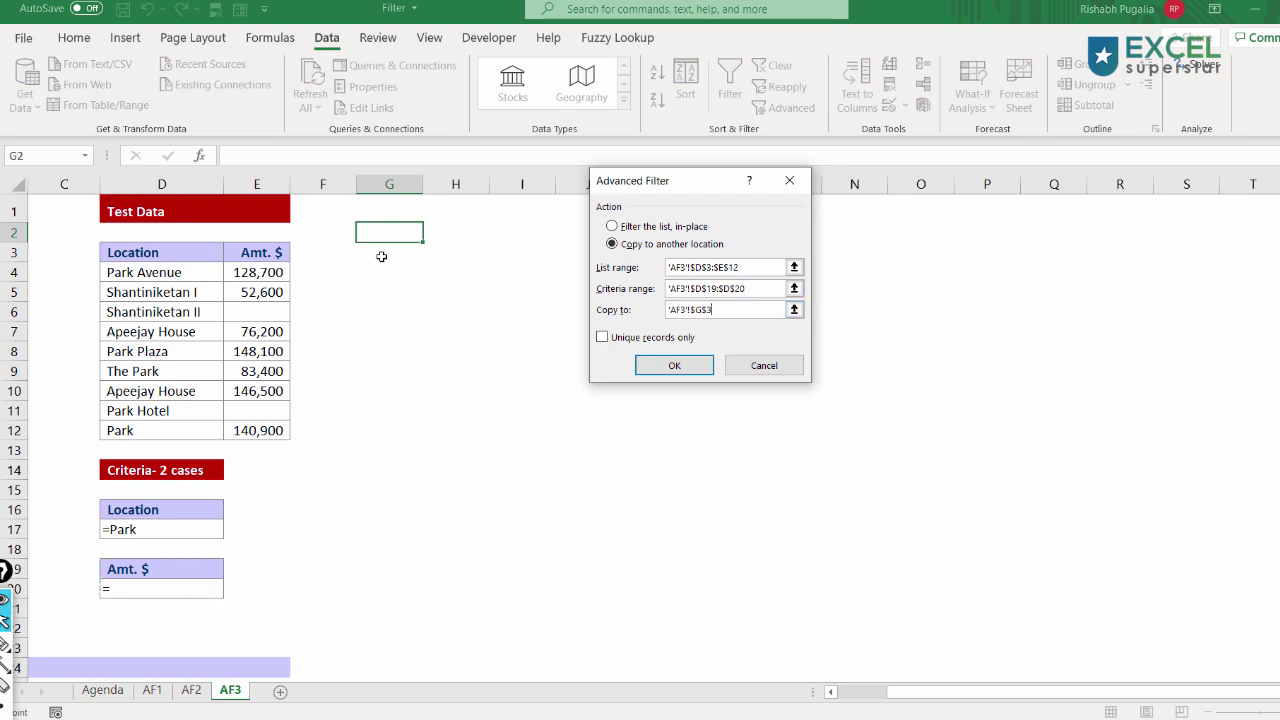
left_click(675, 366)
Step: Autofit column G, then highlight the Shantiniketan II and Park Hotel rows and the blank-amount criterion
left_click(470, 370)
double_click(421, 183)
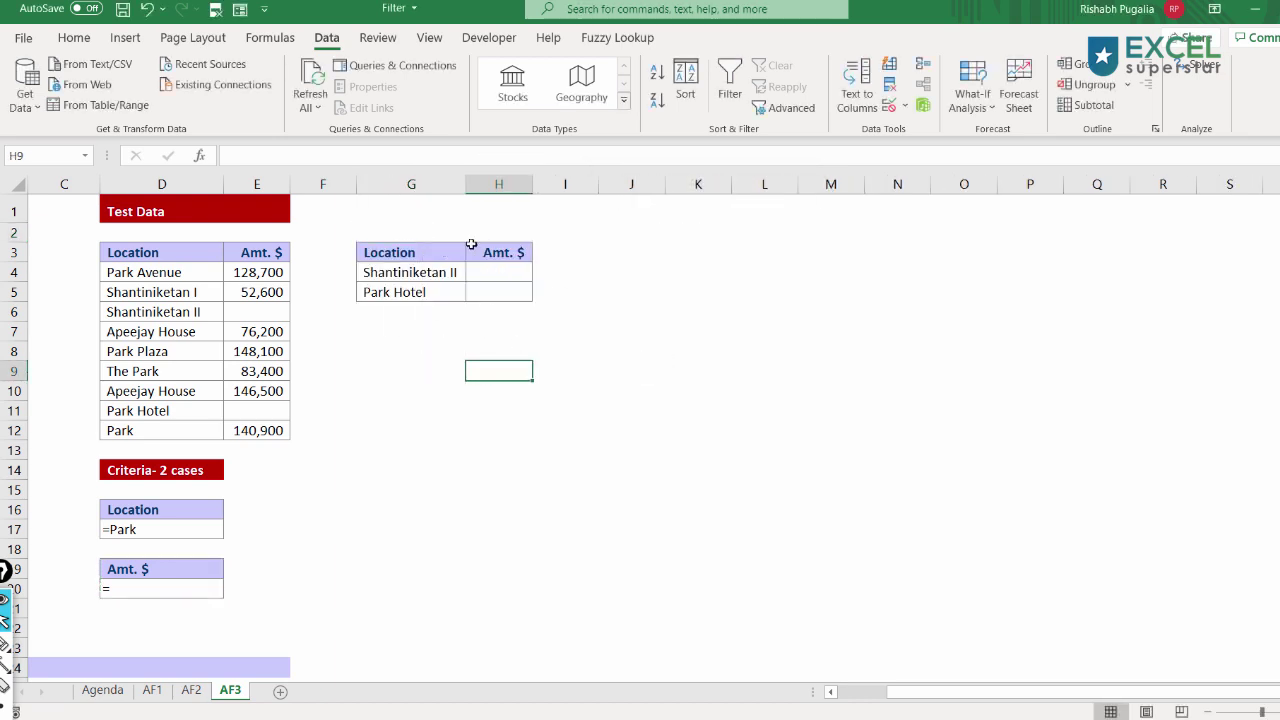
left_click_drag(124, 318, 257, 312)
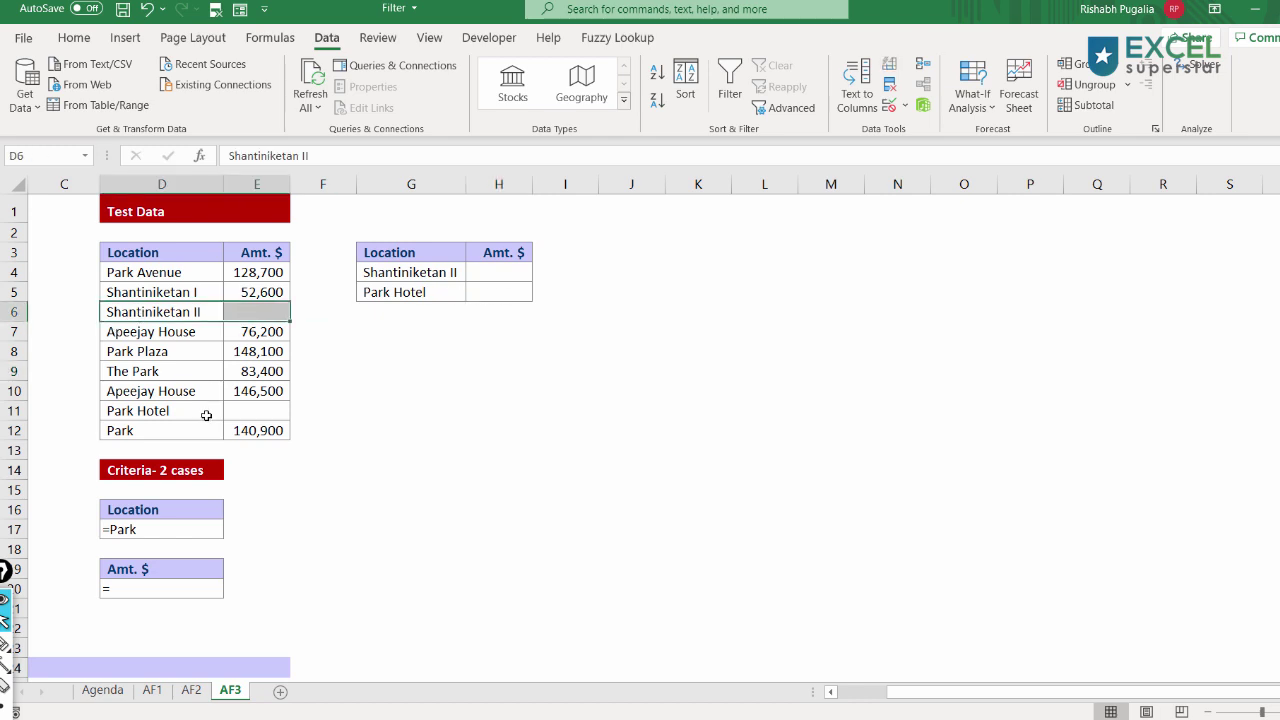
left_click_drag(181, 410, 283, 410)
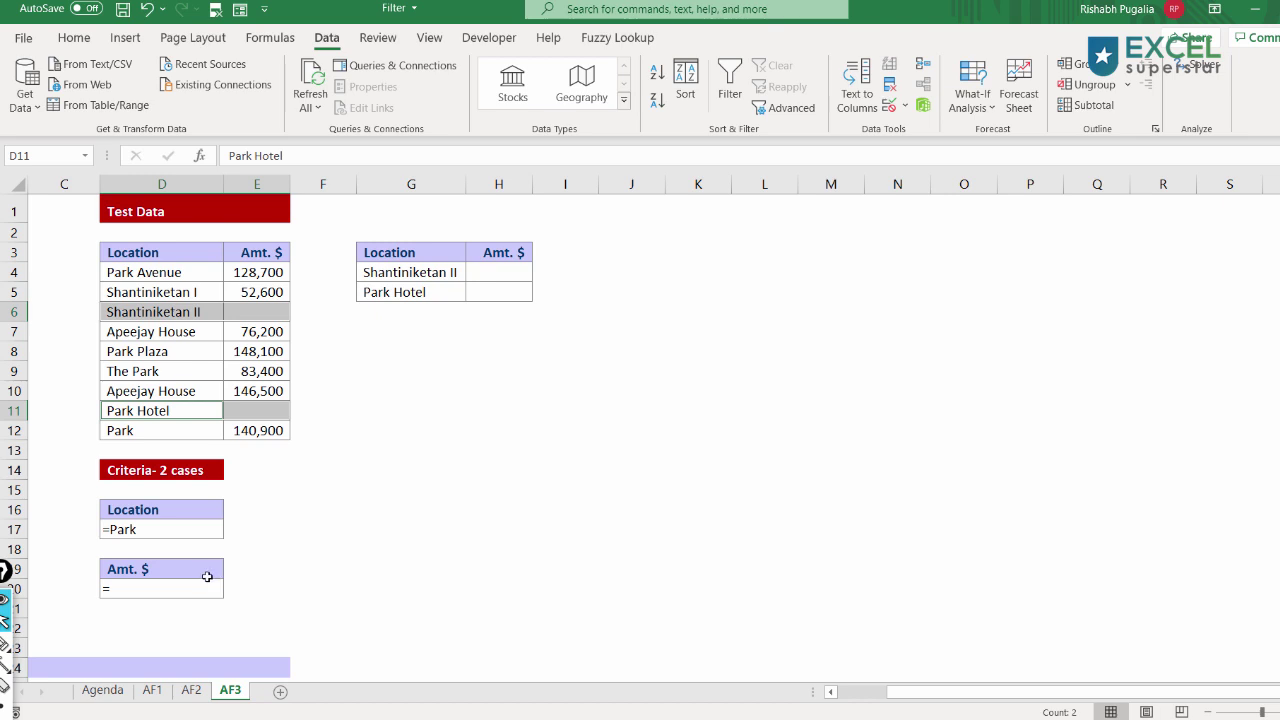
left_click_drag(138, 550, 126, 604)
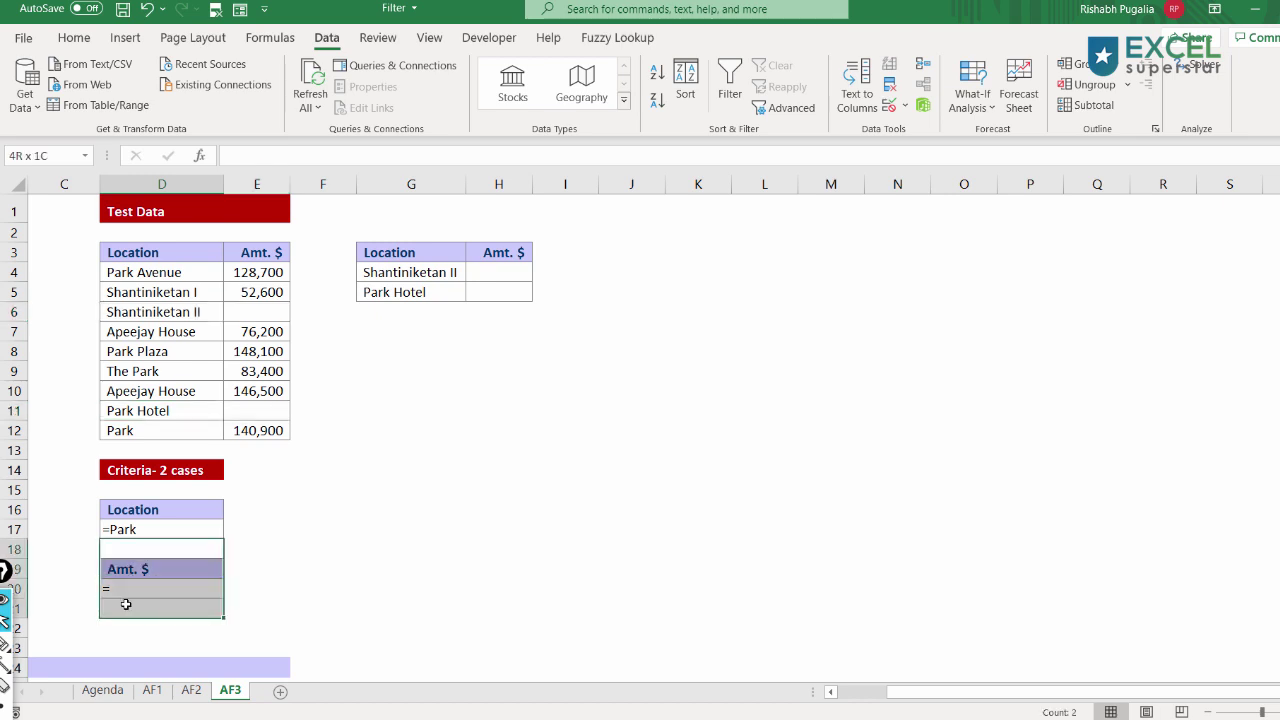
scroll(126, 604, "left", 5)
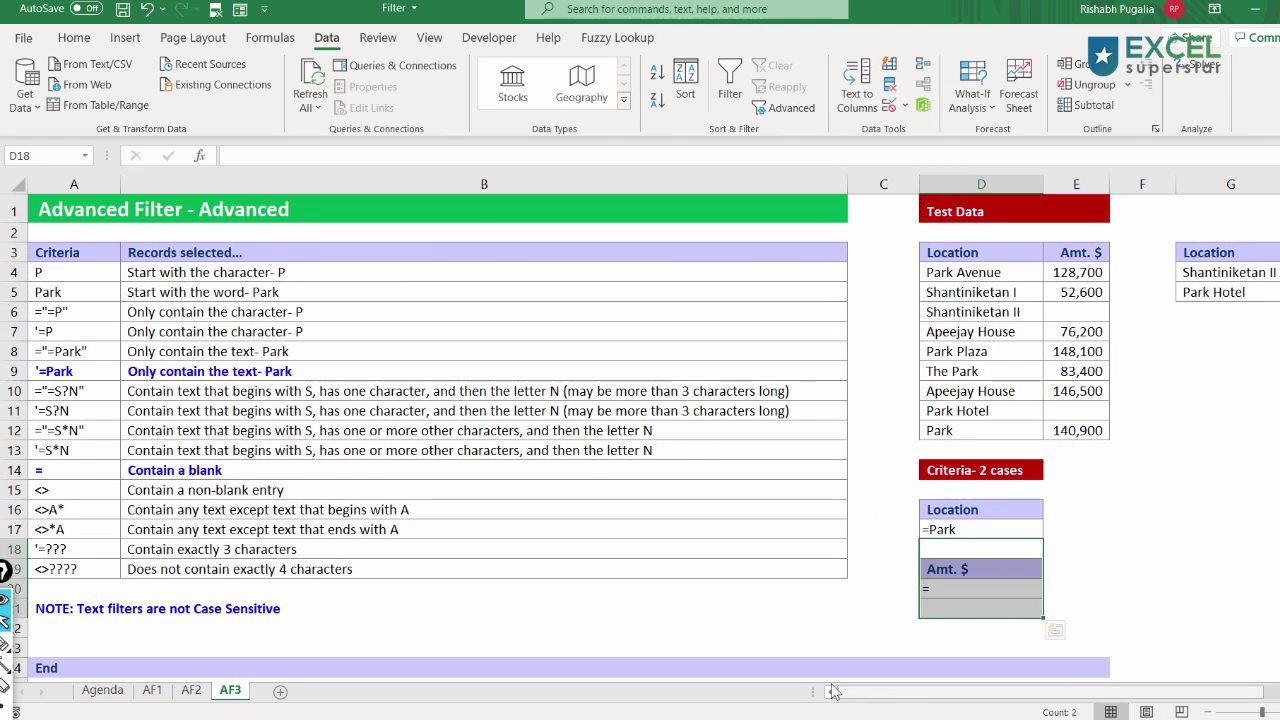
Step: Enter P as the Location criterion in D17
left_click(82, 300)
left_click(940, 628)
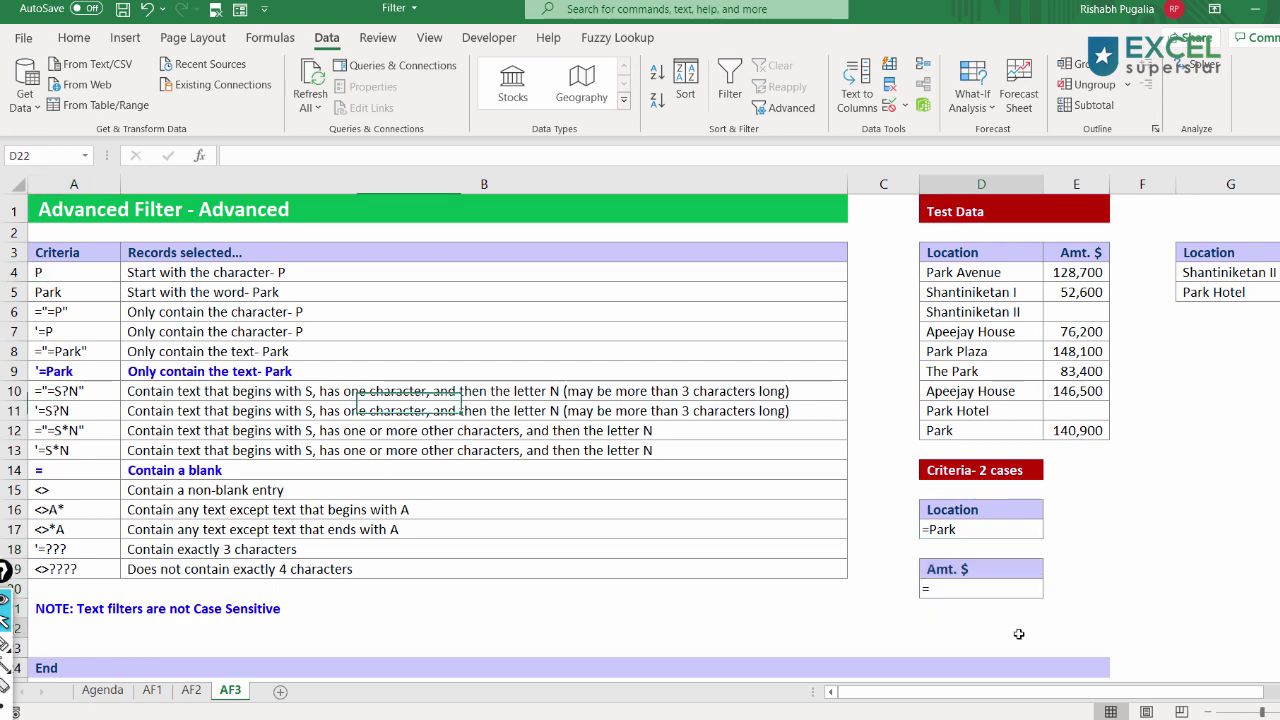
left_click(960, 590)
key("Right")
key("Right")
key("Right")
key("Right")
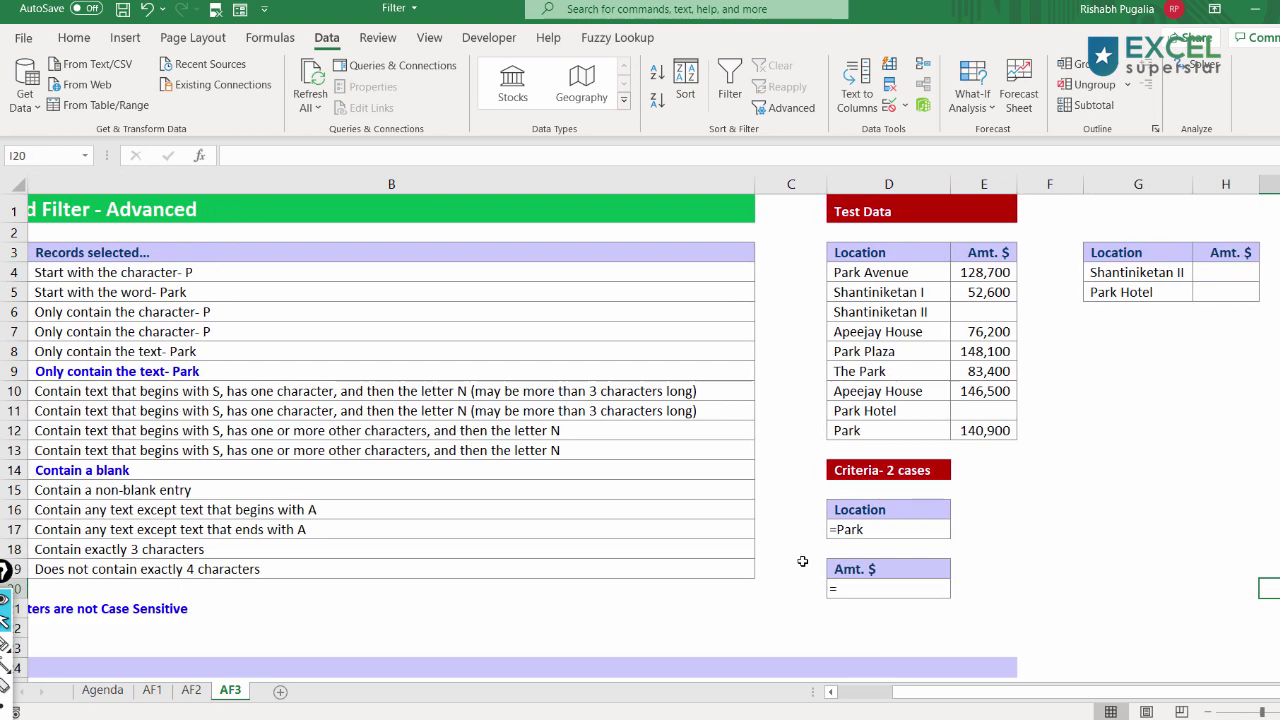
key("Right")
key("Right")
left_click(160, 528)
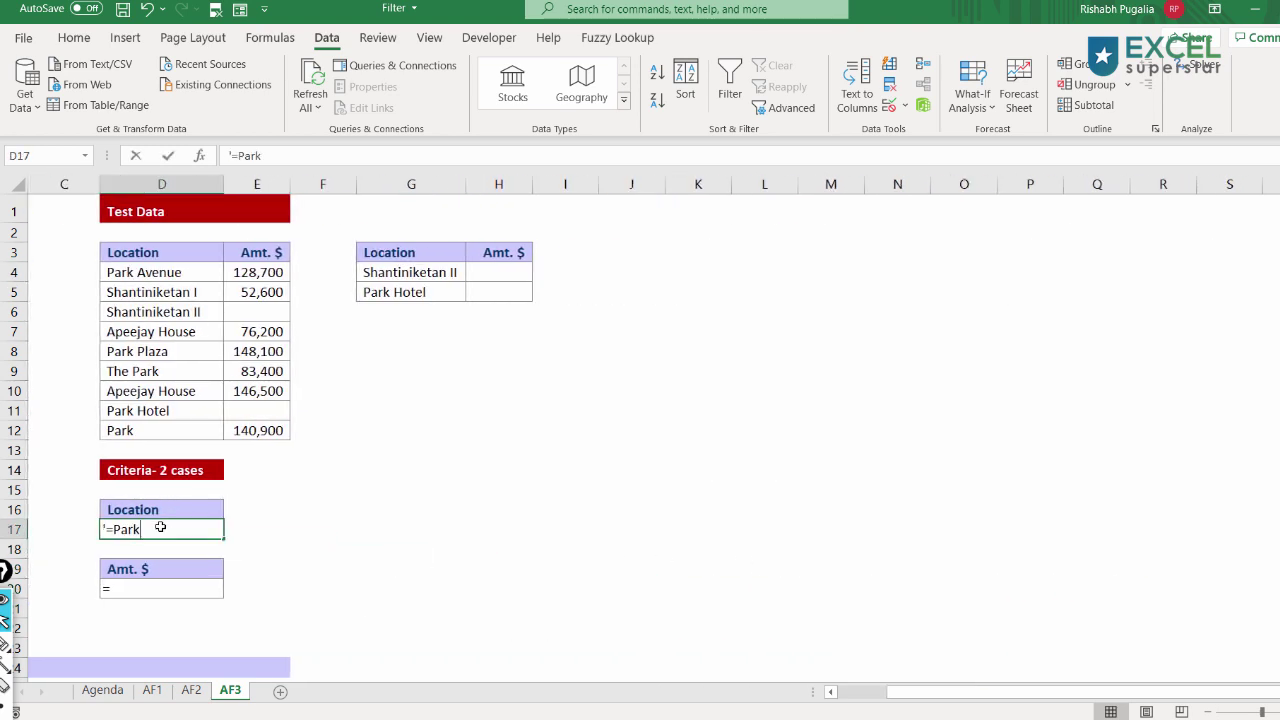
type("P")
key("Tab")
left_click(409, 330)
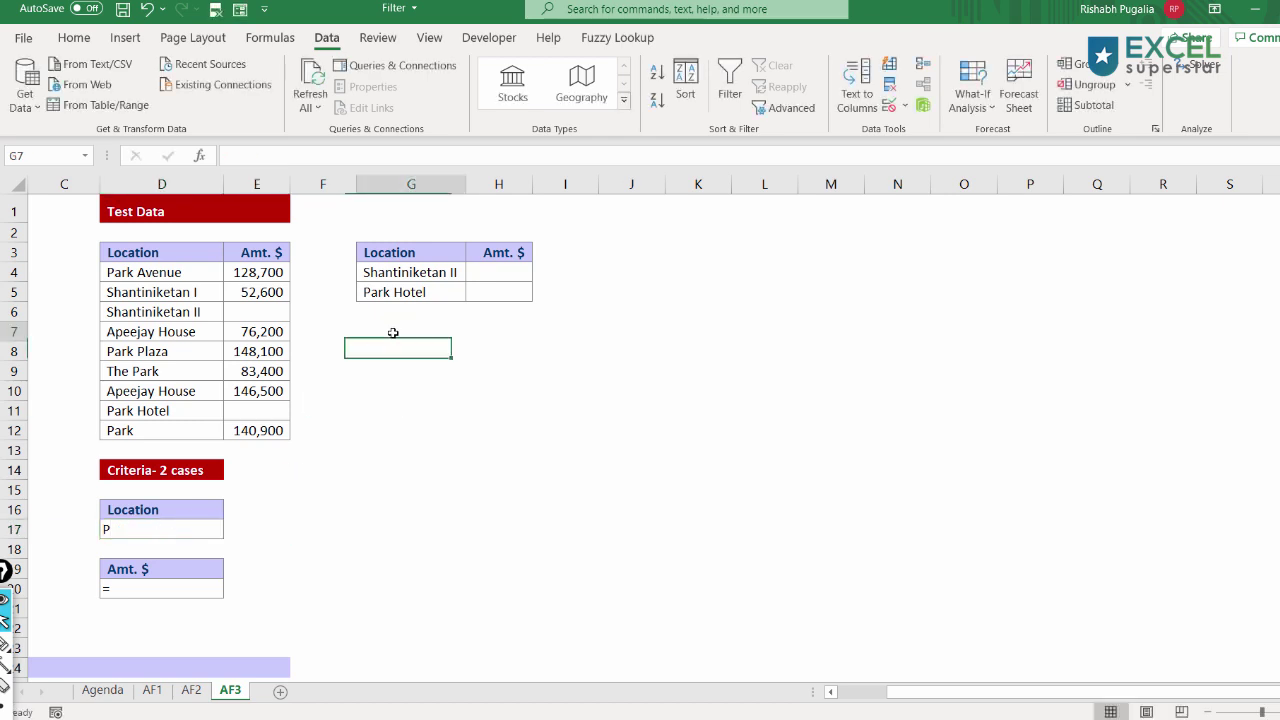
Step: Set Advanced Filter to copy to another location with criteria range D16:D17
left_click(785, 107)
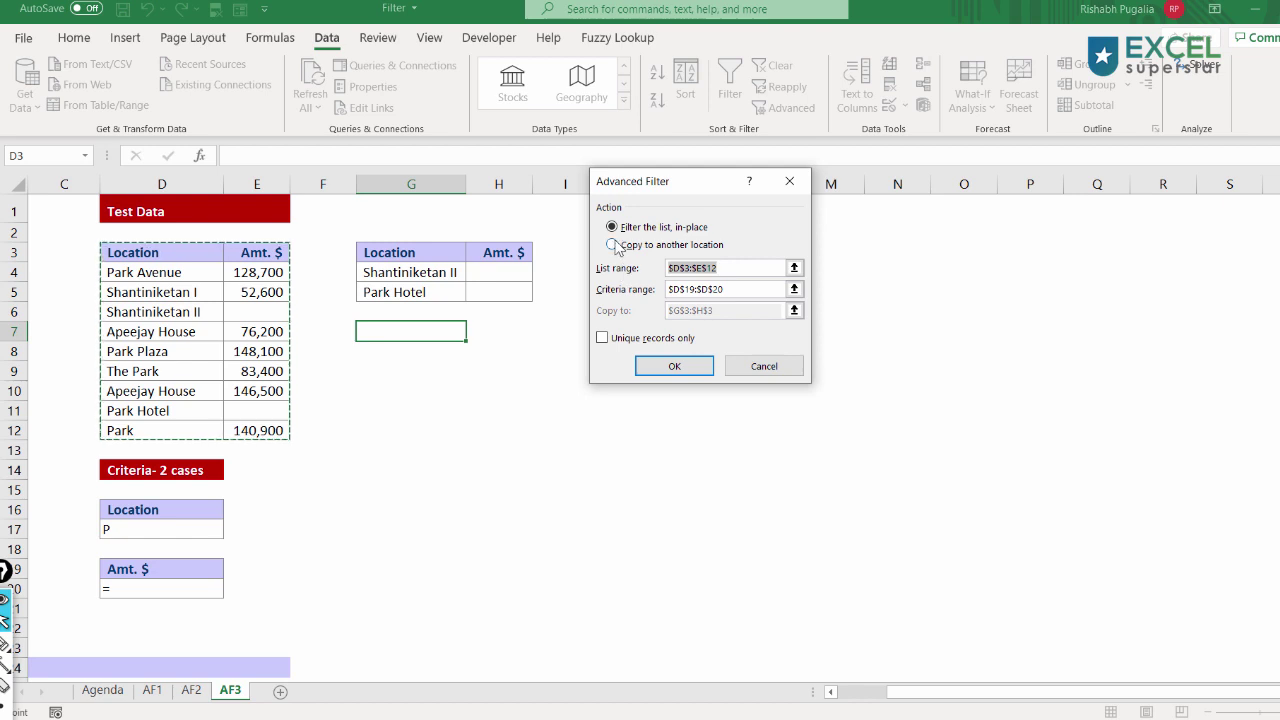
left_click(612, 244)
left_click(734, 266)
left_click_drag(734, 266, 536, 253)
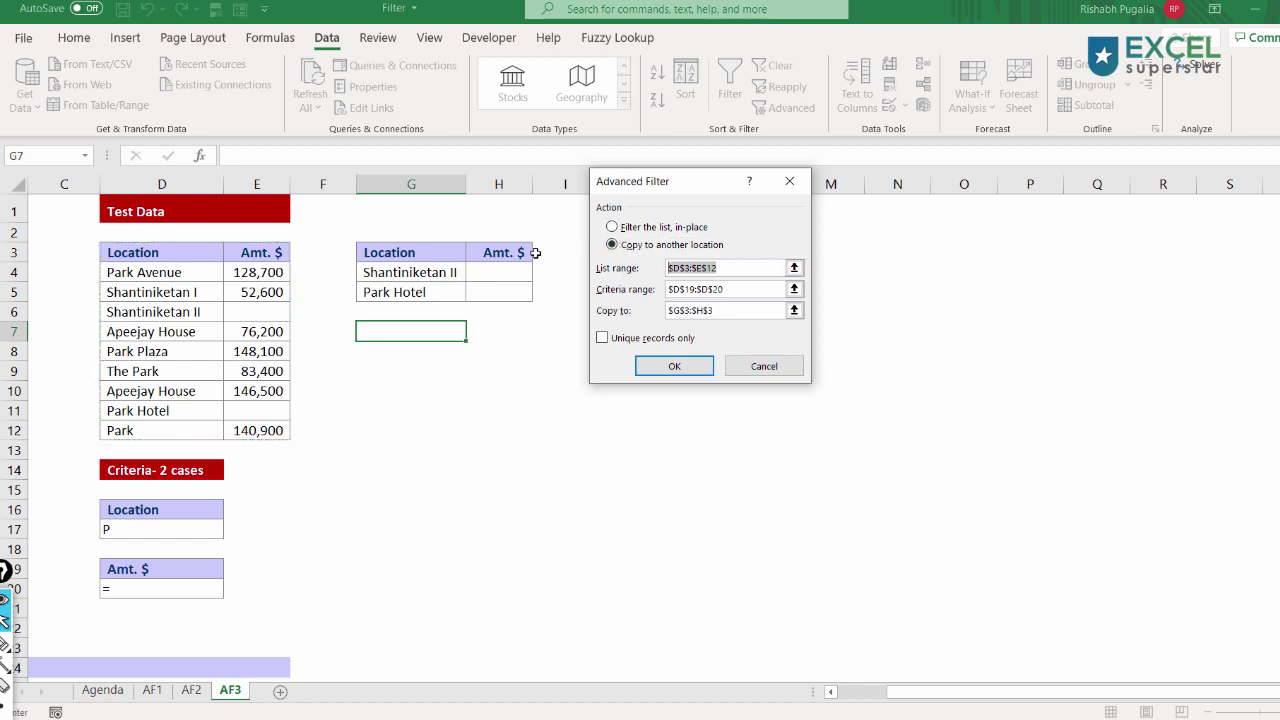
left_click_drag(730, 289, 618, 282)
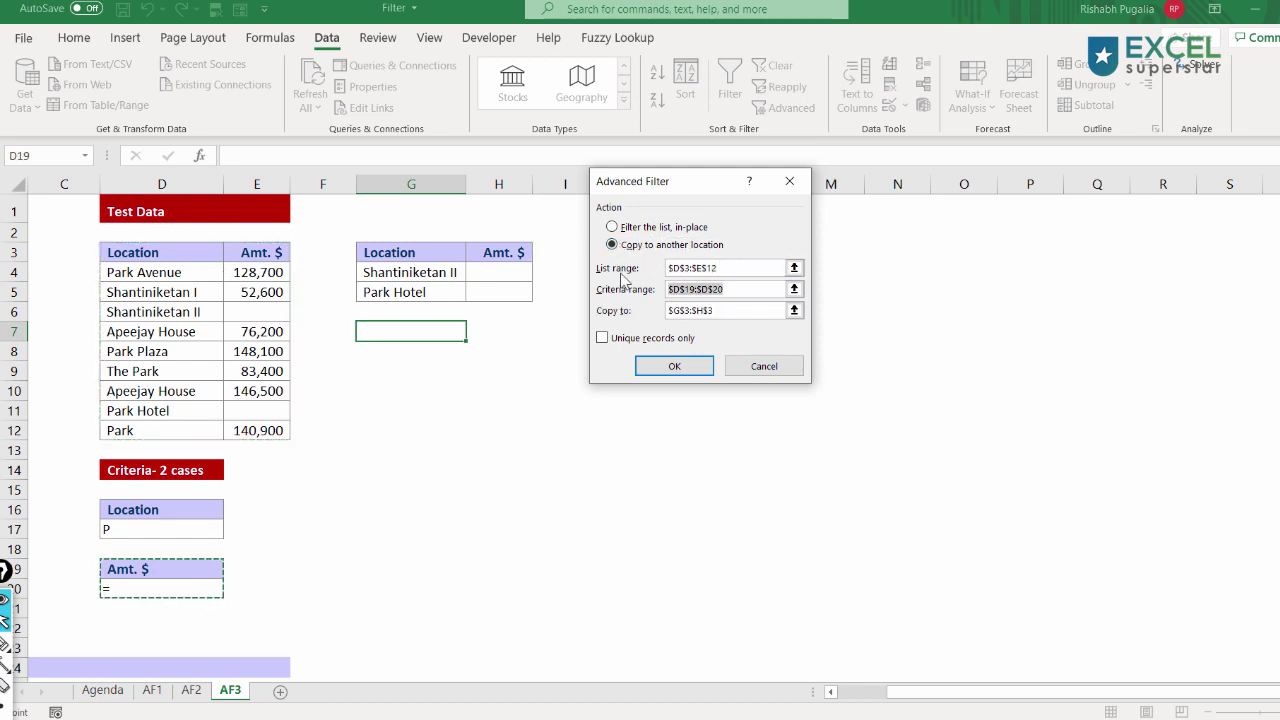
key("BackSpace")
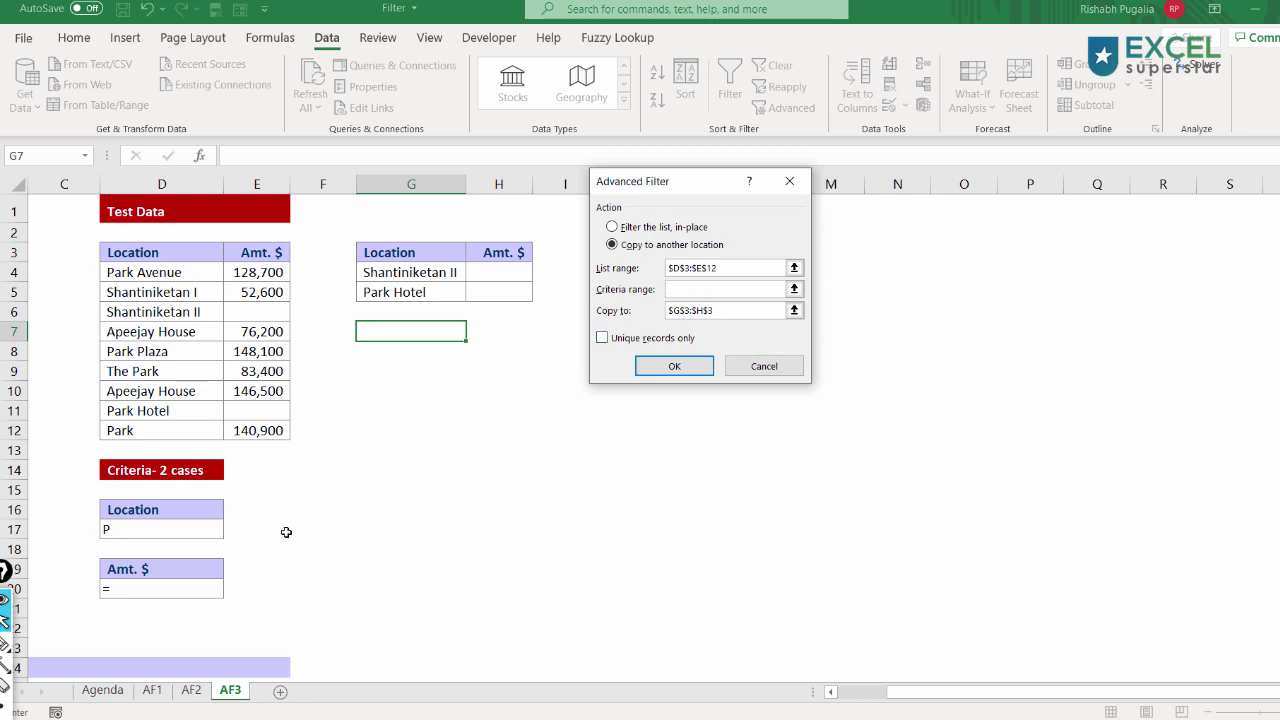
left_click_drag(170, 510, 170, 528)
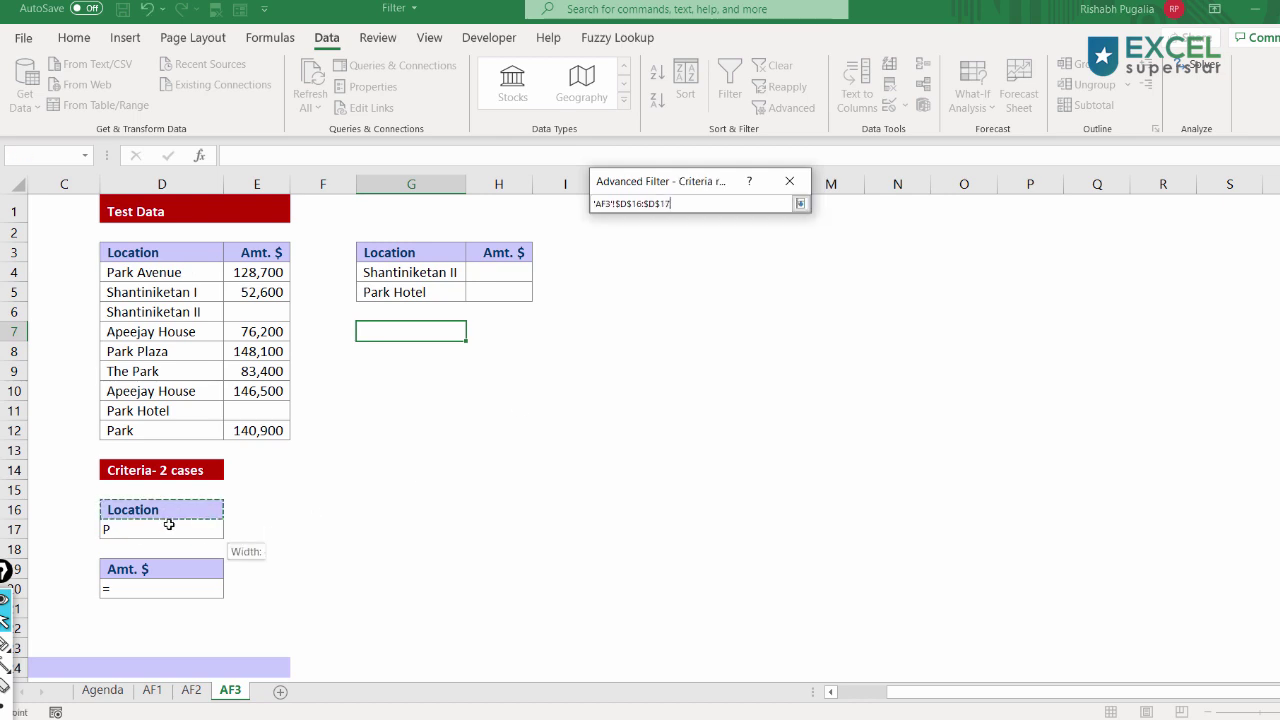
Step: Send the results to G8 and run the filter, copying the Park Location rows
left_click_drag(712, 310, 668, 310)
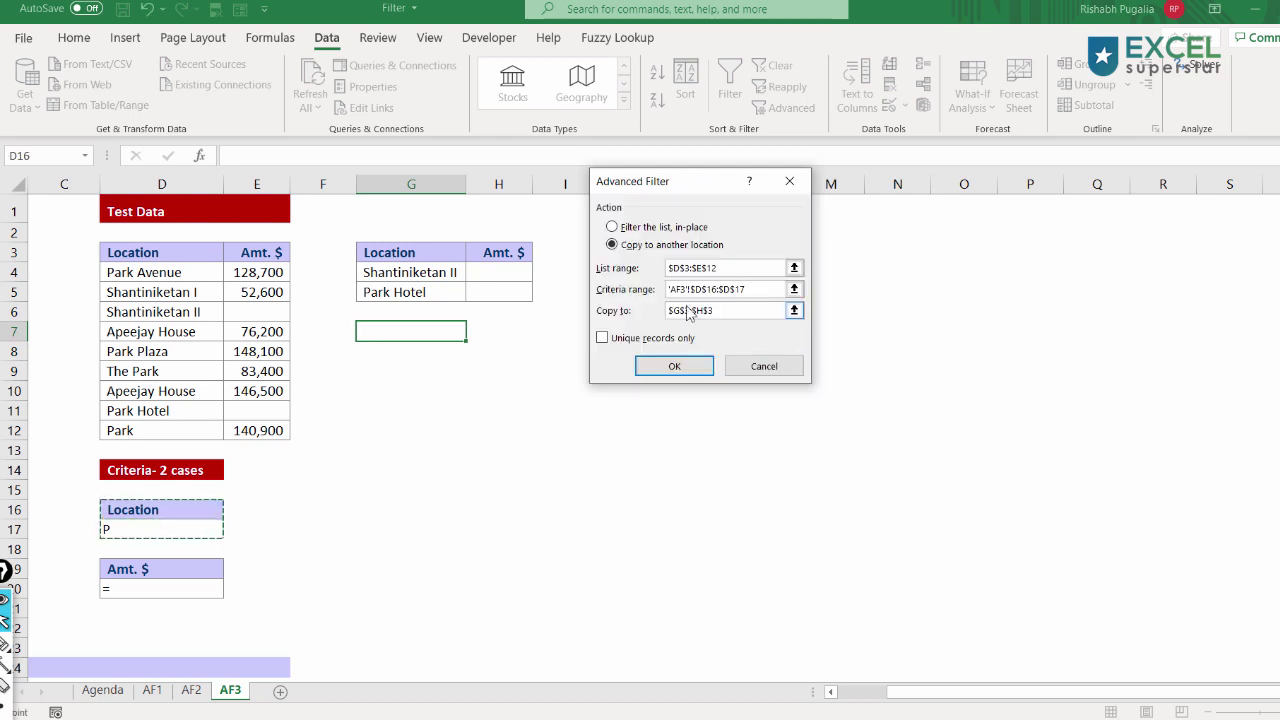
key("BackSpace")
left_click(384, 352)
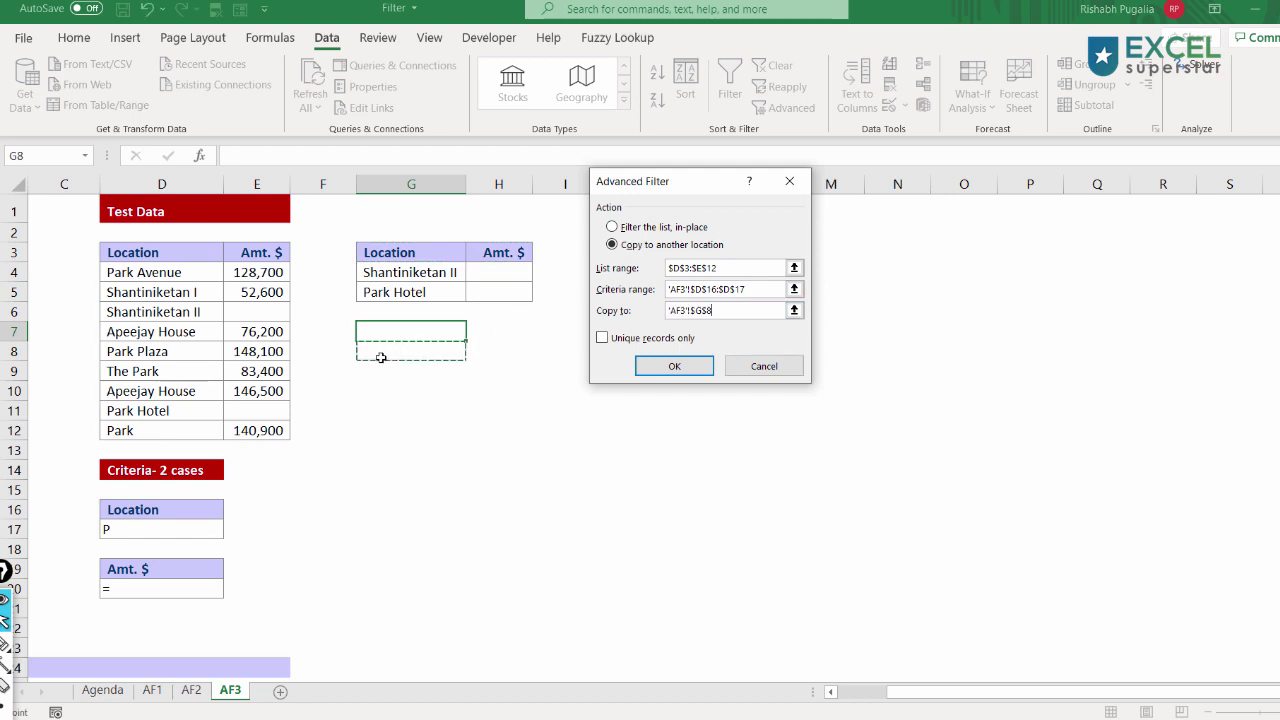
left_click(674, 366)
left_click(648, 446)
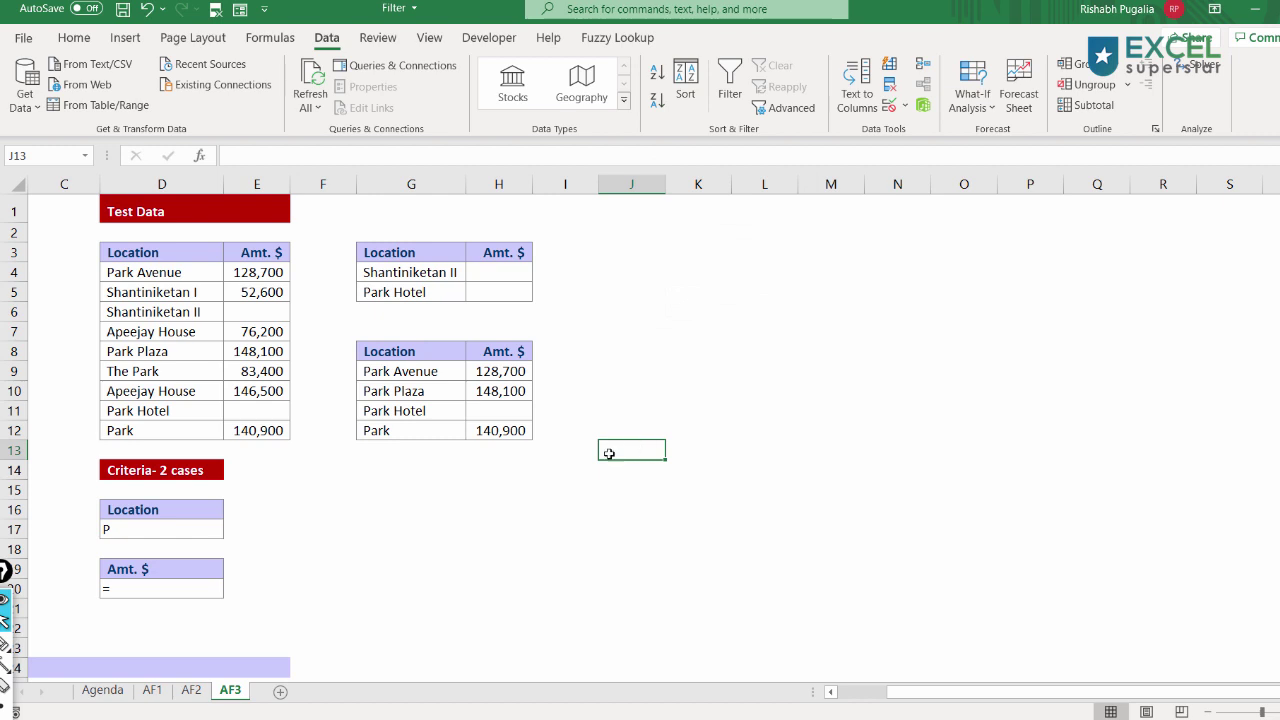
left_click_drag(379, 370, 375, 430)
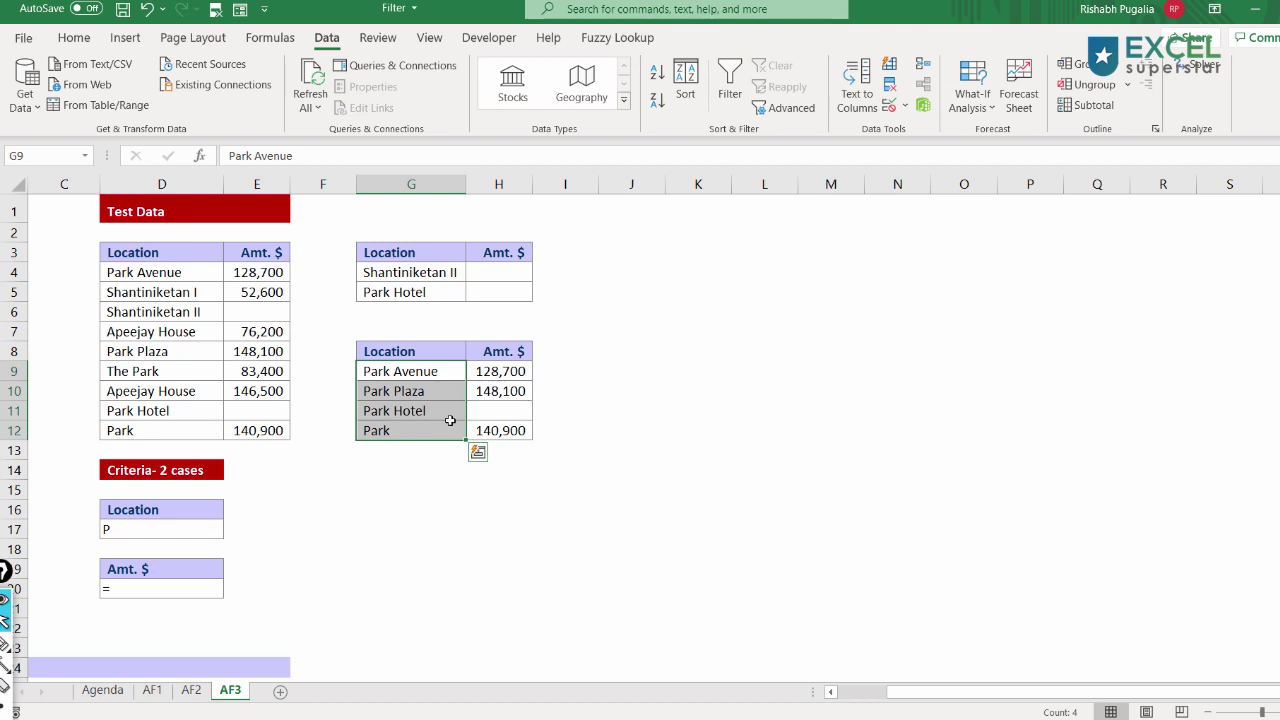
left_click_drag(430, 352, 485, 430)
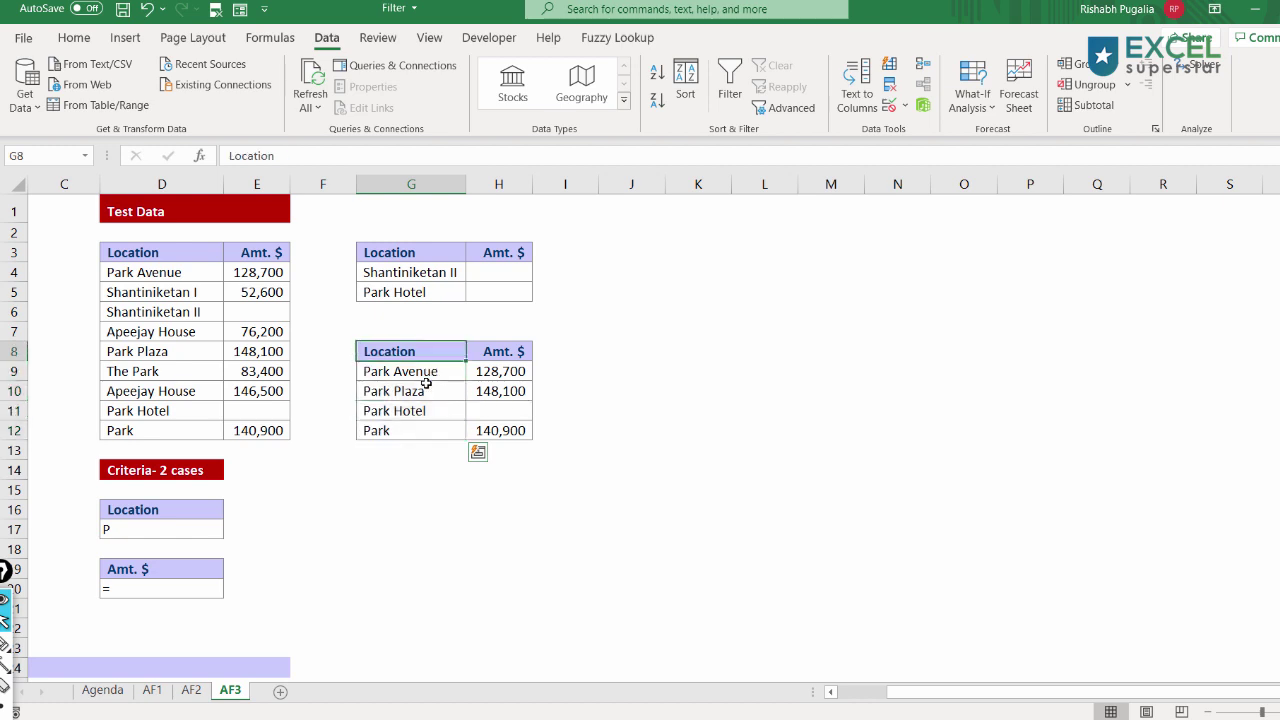
scroll(430, 559, "left", 5)
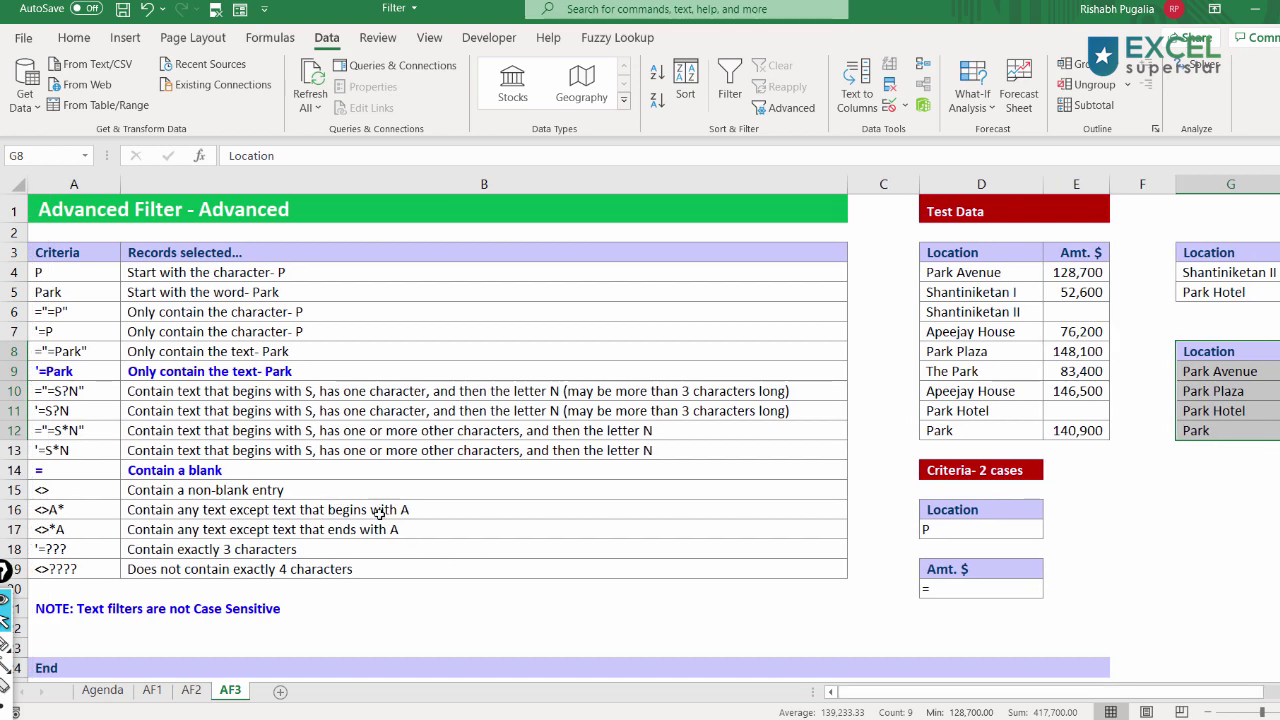
mouse_move(87, 256)
left_mouse_down()
mouse_move(247, 572)
mouse_move(300, 569)
left_mouse_up()
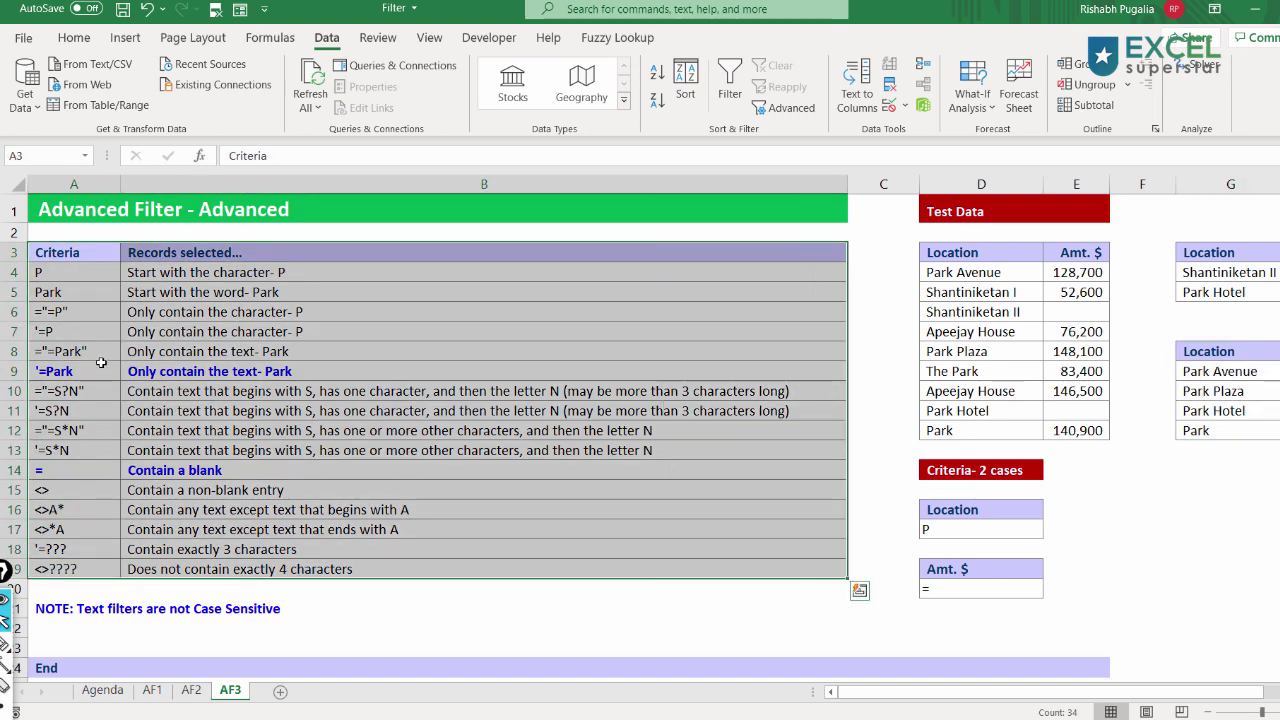
left_click_drag(70, 278, 52, 568)
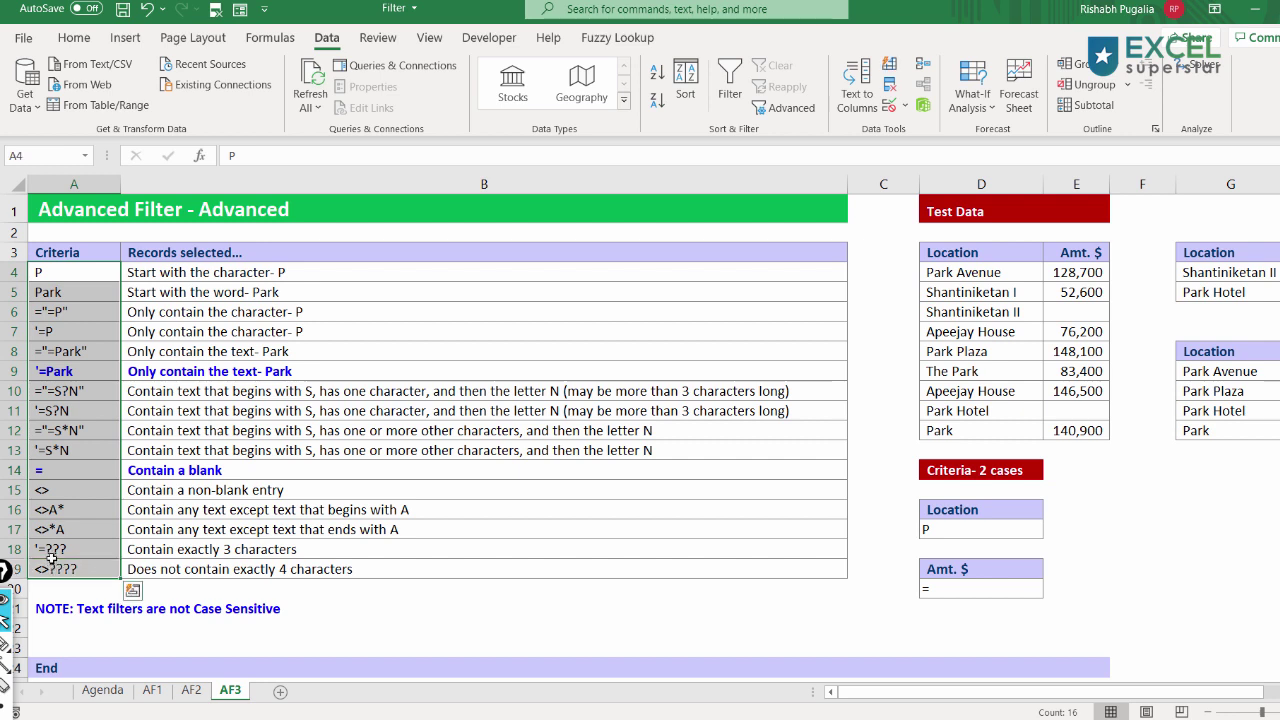
double_click(58, 609)
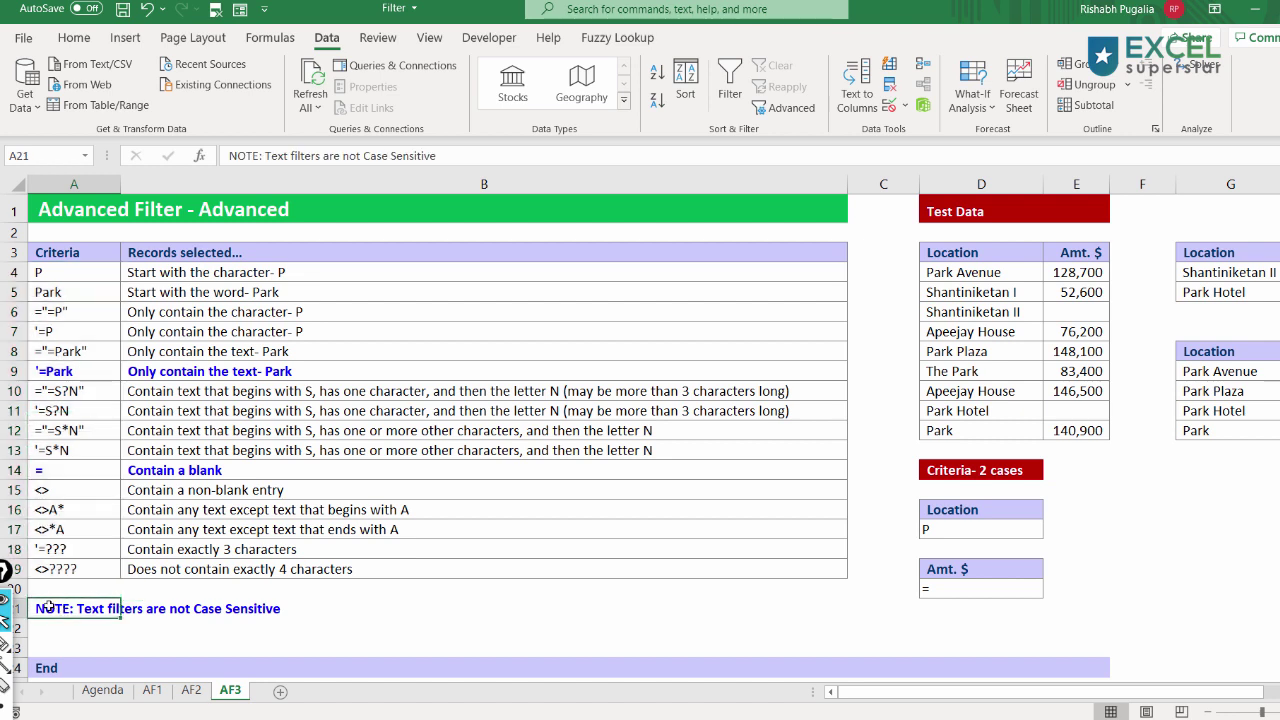
left_click_drag(73, 609, 276, 609)
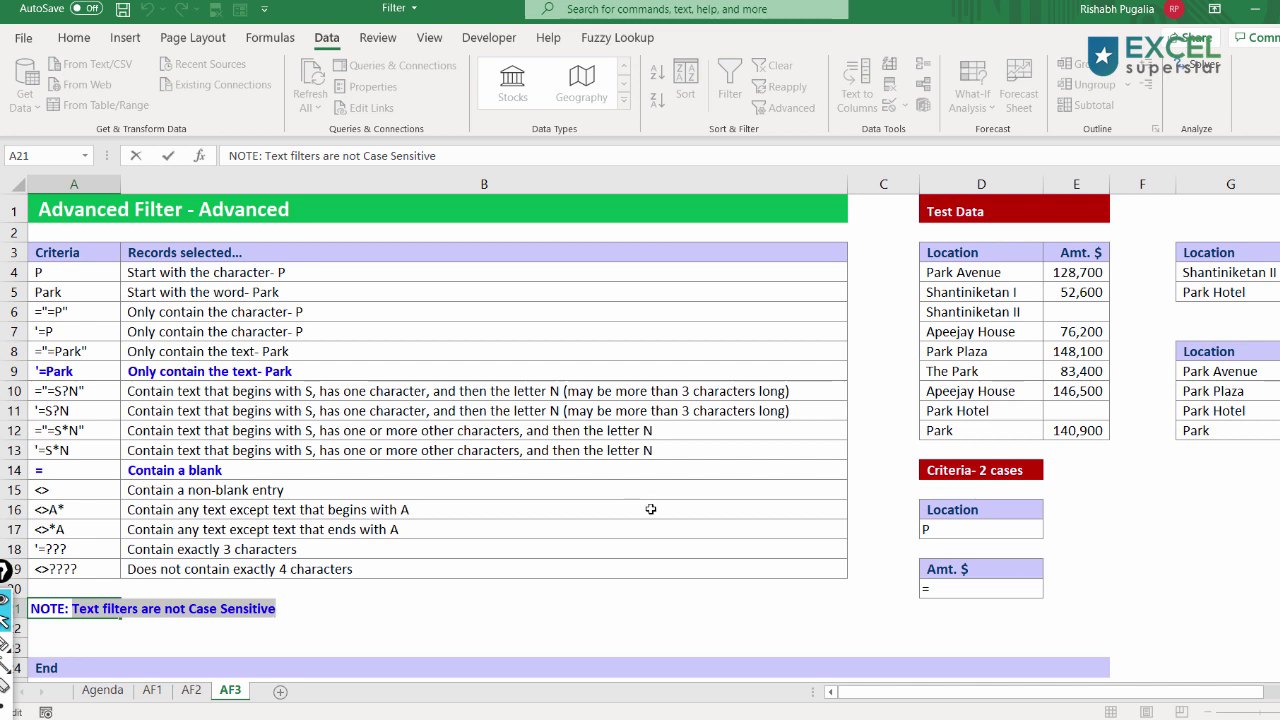
left_click(652, 507)
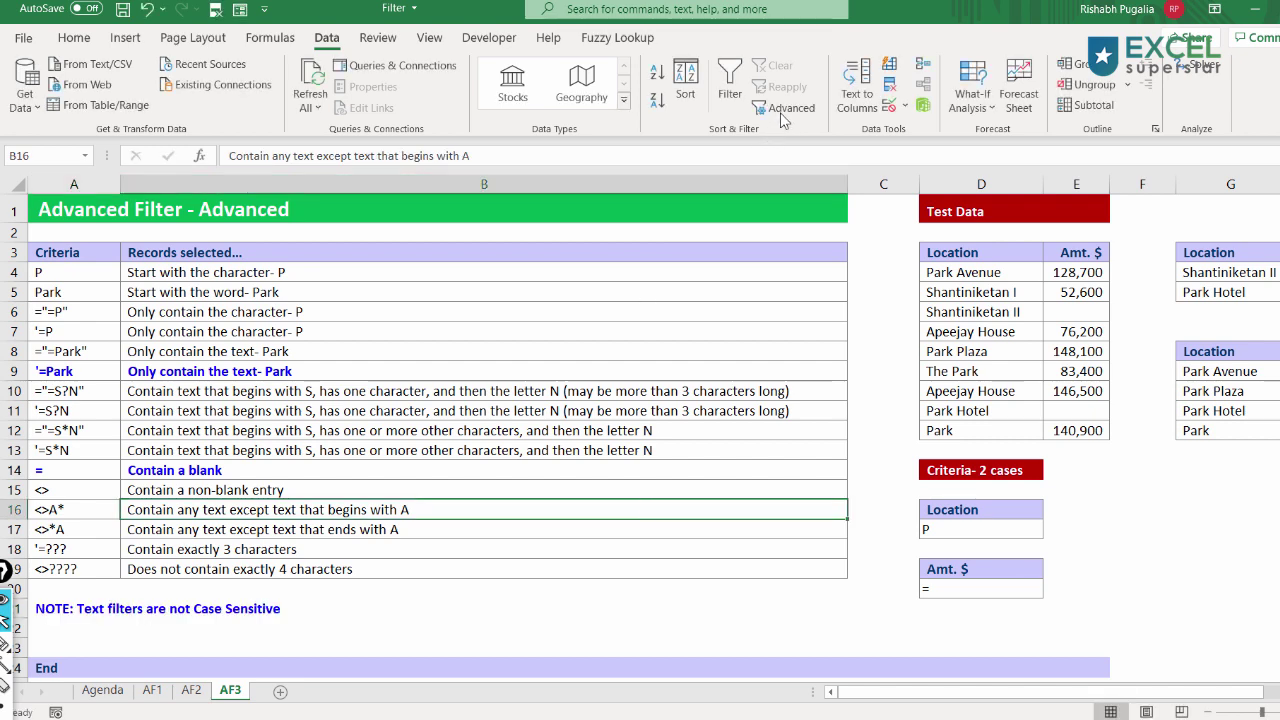